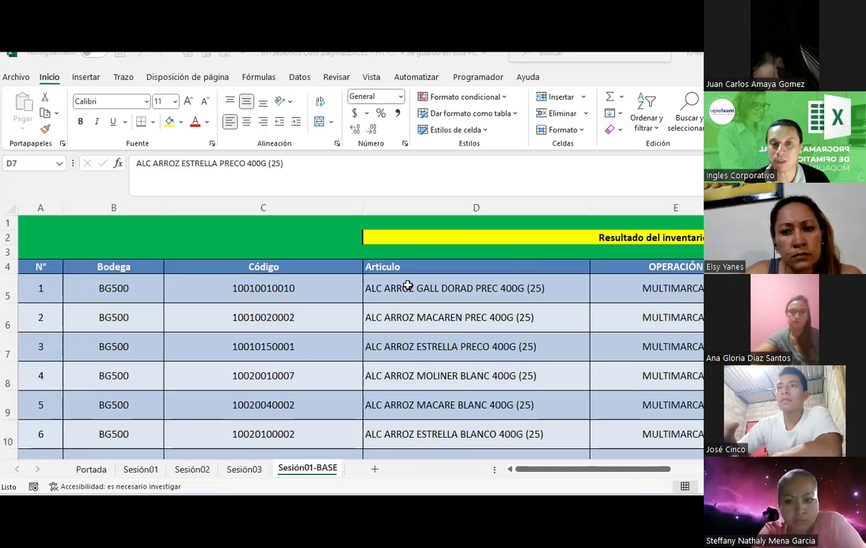
# Step: Give the yellow title cell D2 a thick outside border (Borde de cuadro grueso)
pyautogui.click(390, 236)
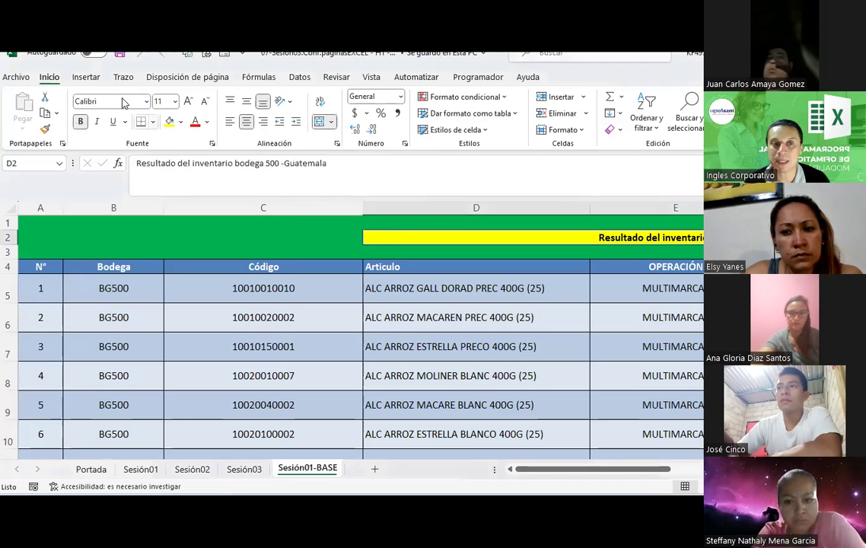
pyautogui.hotkey('alt', 'o')
pyautogui.press('b')
pyautogui.click(198, 286)
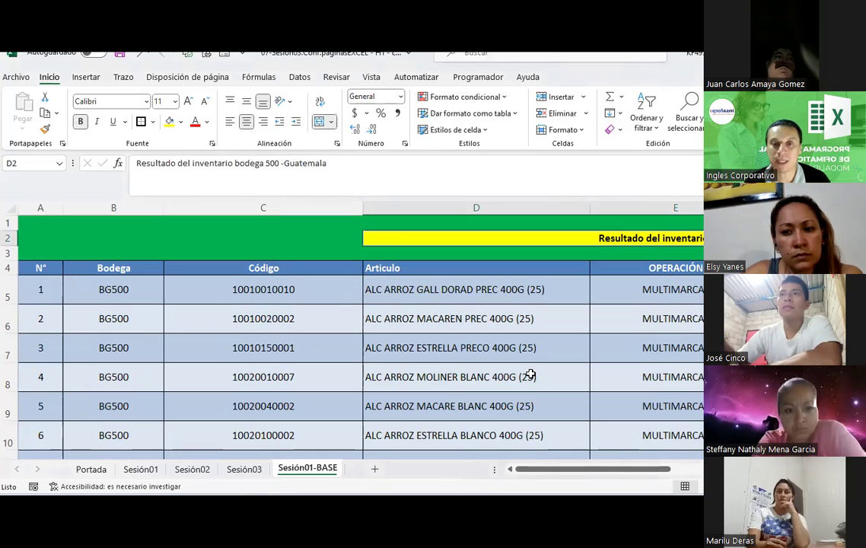
pyautogui.click(531, 375)
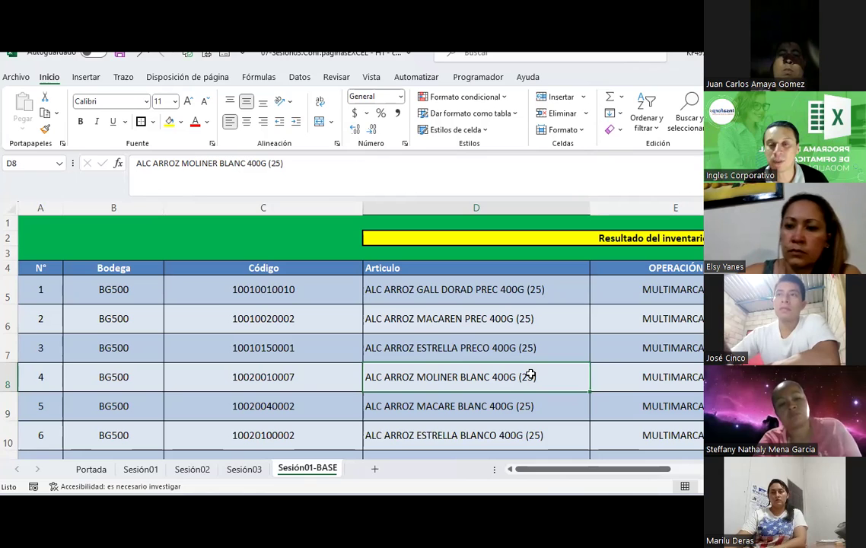
pyautogui.click(298, 282)
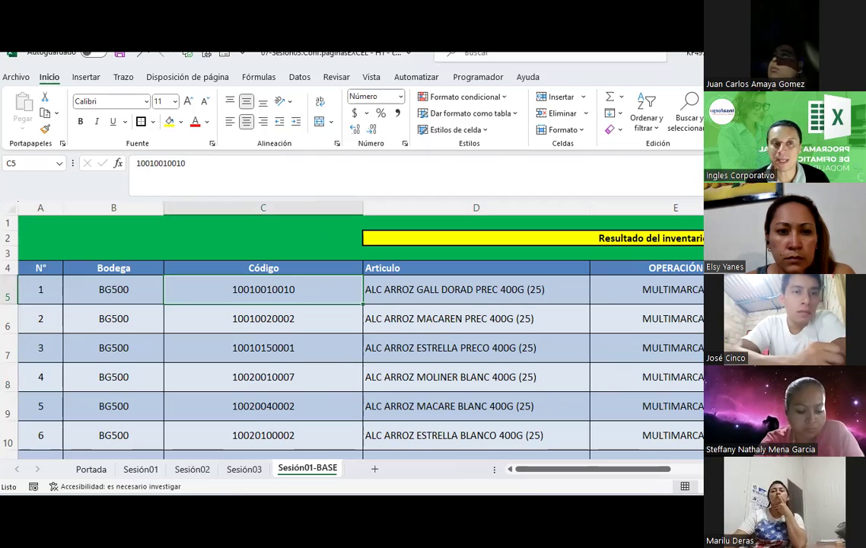
pyautogui.click(122, 77)
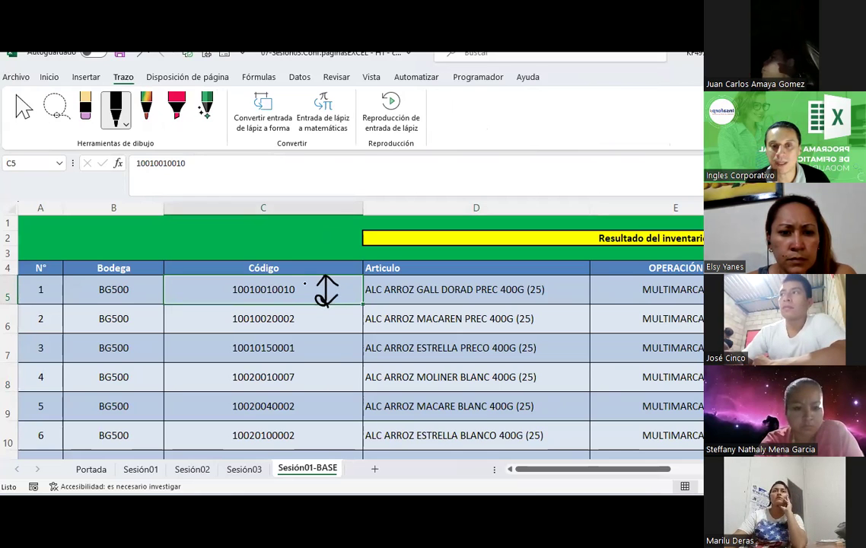
pyautogui.moveTo(346, 292); pyautogui.dragTo(356, 287)
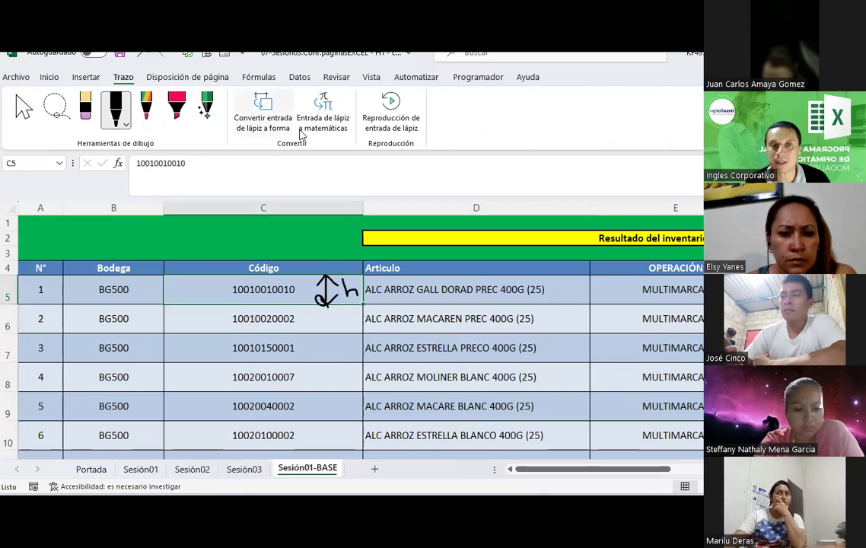
pyautogui.click(49, 77)
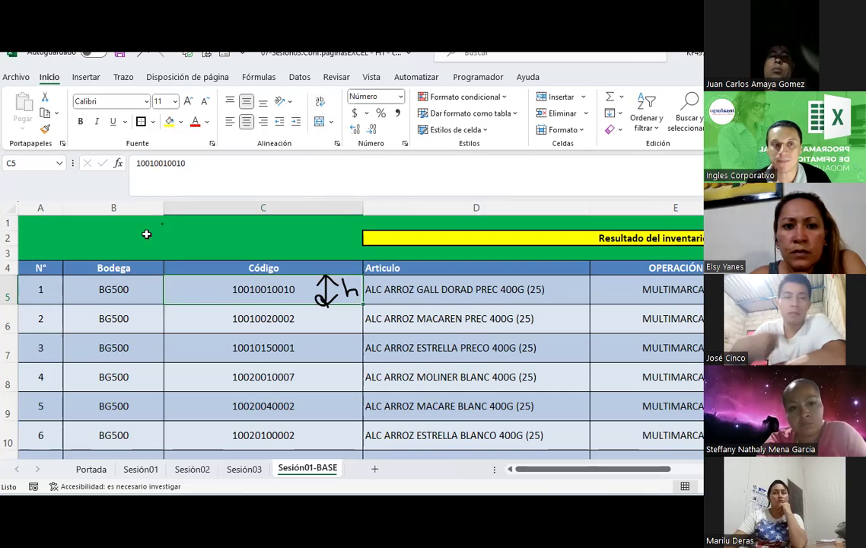
# Step: Enter the student's name and Excel Básico course line in cell B2
pyautogui.moveTo(146, 236); pyautogui.dragTo(229, 233)
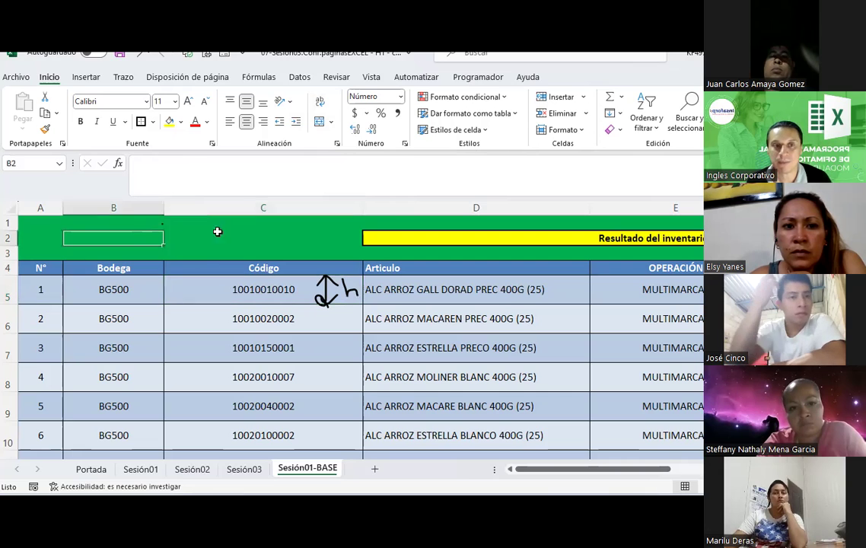
pyautogui.click(131, 236)
pyautogui.write('ELs')
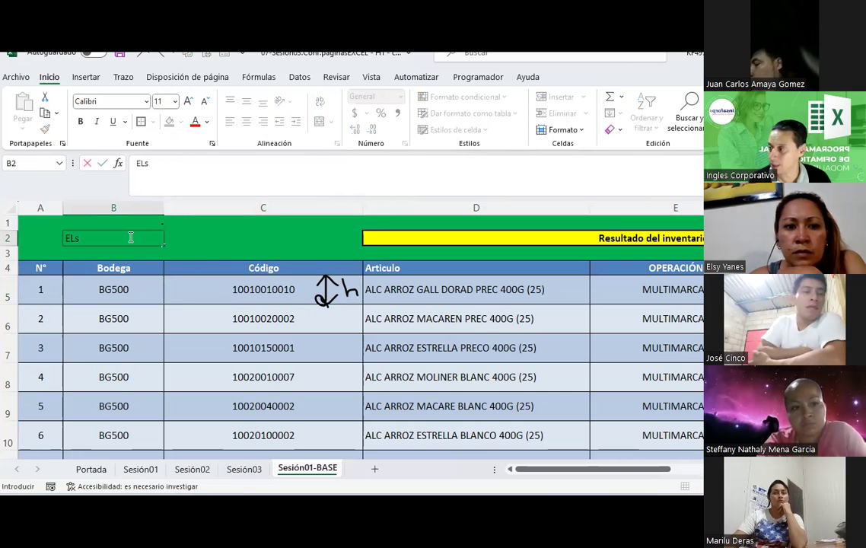
pyautogui.press('BackSpace')
pyautogui.press('BackSpace')
pyautogui.write('lsy Yanes estudiante de Excel Básico')
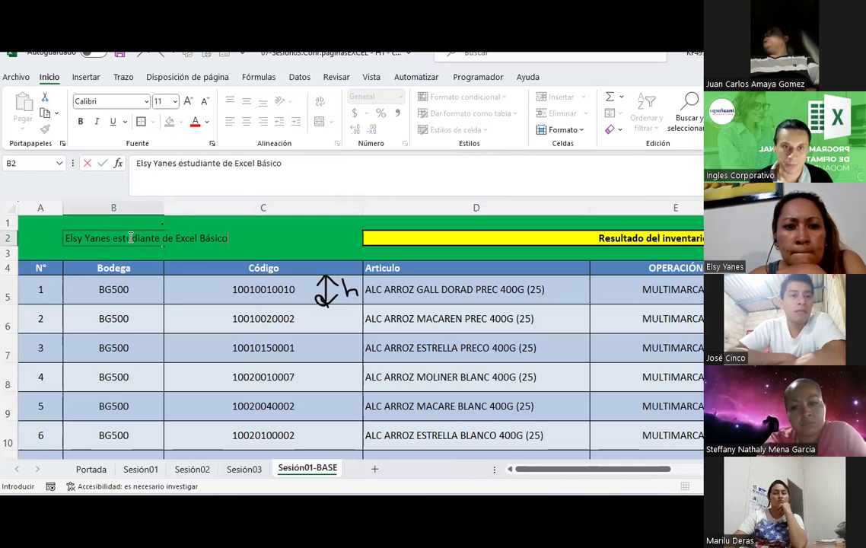
pyautogui.press('Return')
pyautogui.click(126, 236)
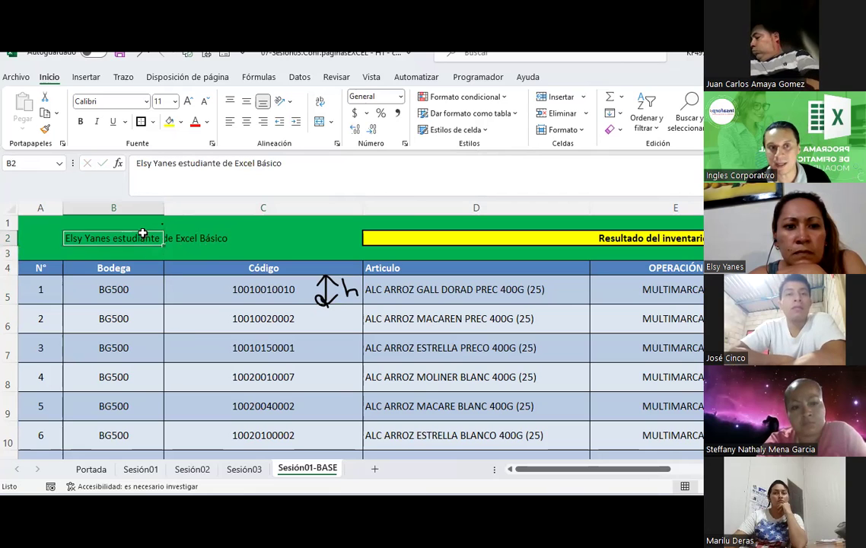
# Step: Merge and centre B2:C2 over the student caption
pyautogui.moveTo(142, 240); pyautogui.dragTo(205, 235)
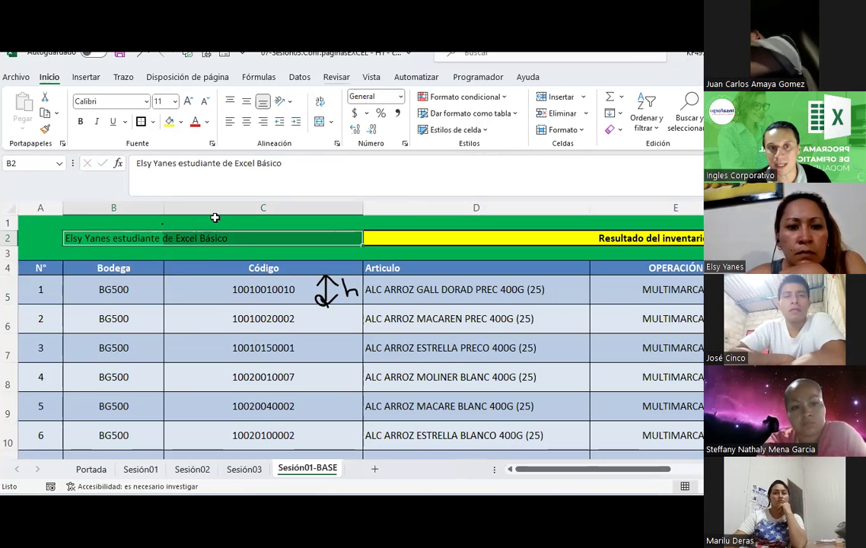
pyautogui.click(320, 121)
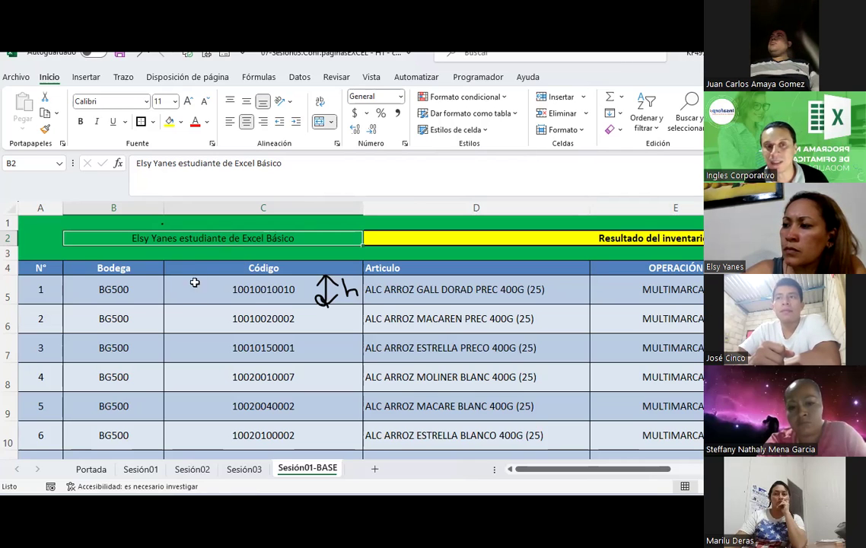
pyautogui.click(198, 249)
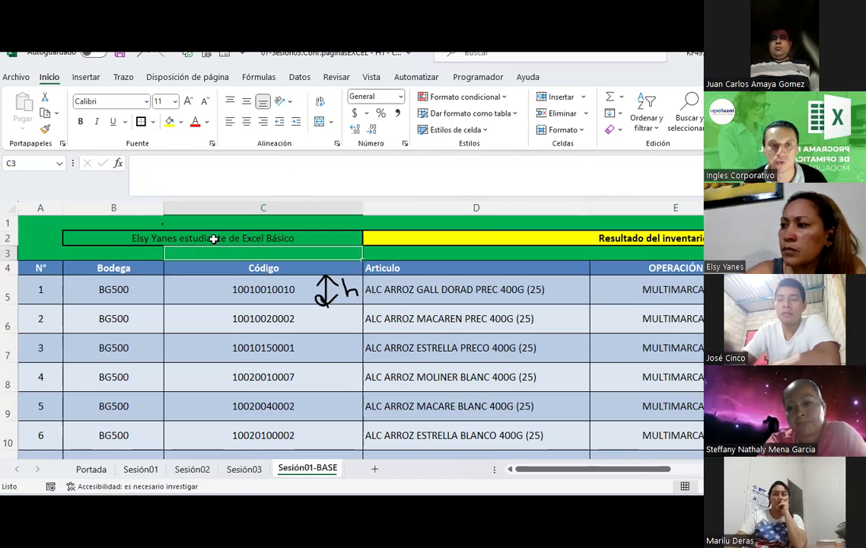
# Step: Unmerge B2:C2 and clear the student caption from B2
pyautogui.click(201, 241)
pyautogui.hotkey('ctrl', 'z')
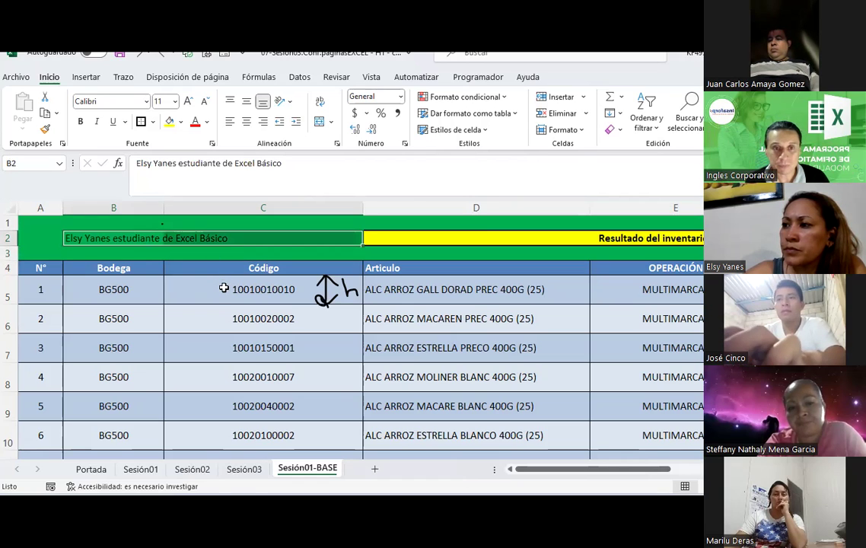
pyautogui.press('Delete')
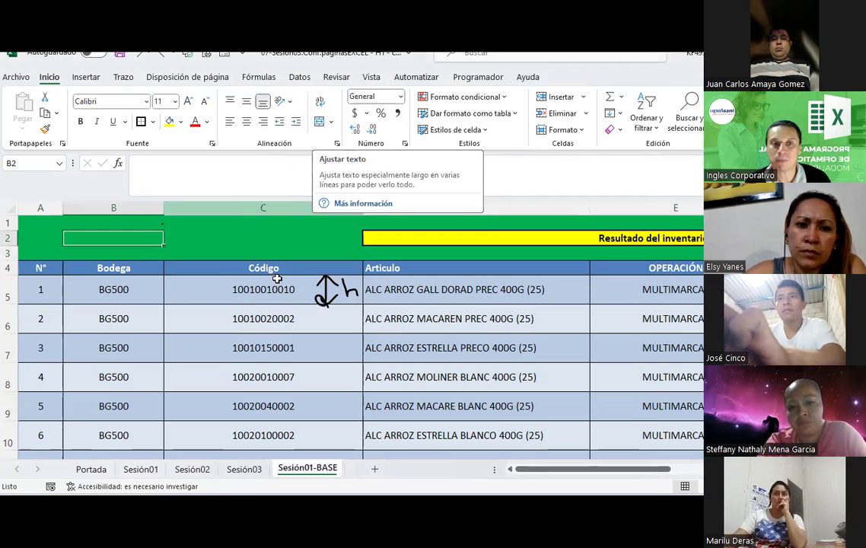
pyautogui.click(244, 238)
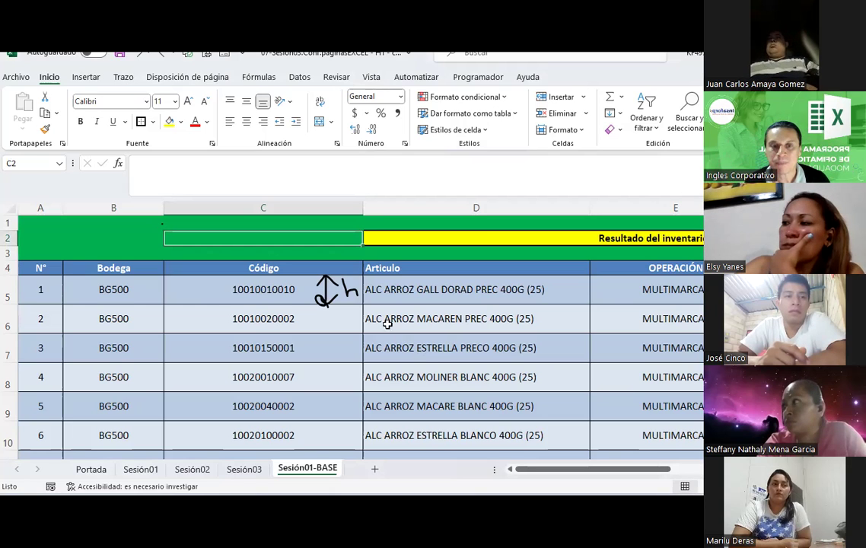
# Step: Delete the hand-drawn ink mark beside cell C5
pyautogui.click(326, 288)
pyautogui.press('Delete')
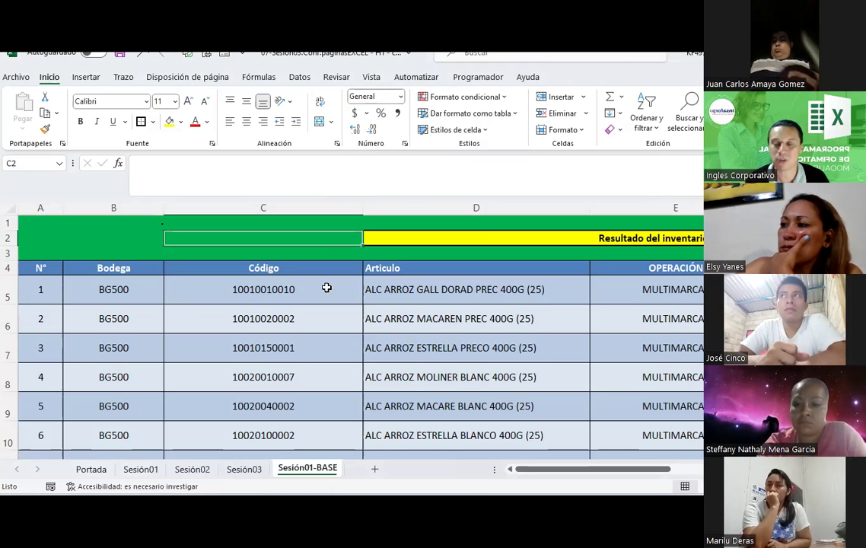
pyautogui.click(493, 326)
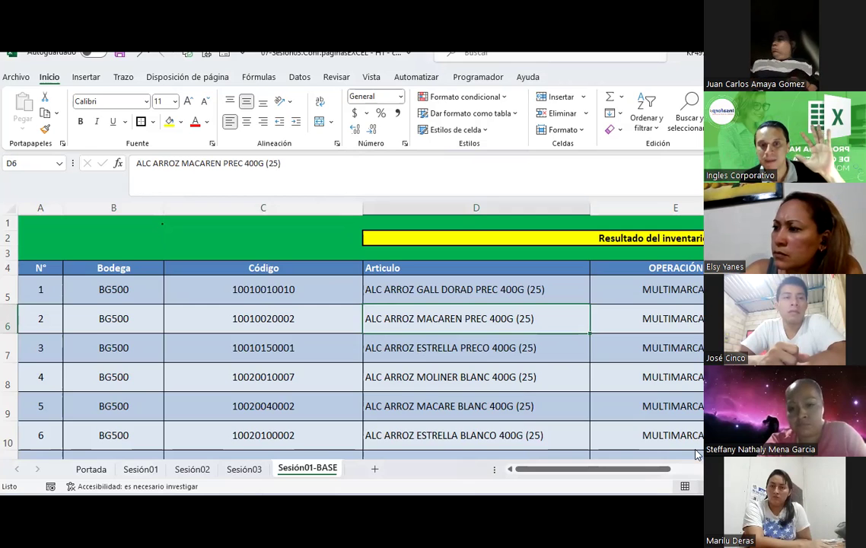
# Step: Switch to Diseño de página view and scroll through the printed pages
pyautogui.click(699, 486)
pyautogui.scroll(-3, 346, 290)
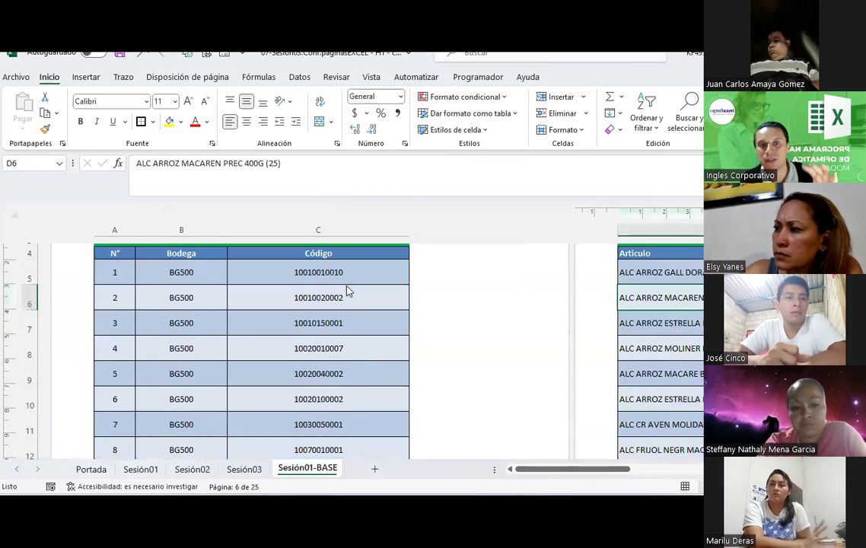
pyautogui.scroll(-2, 346, 290)
pyautogui.scroll(-2, 346, 290)
pyautogui.scroll(-2, 346, 290)
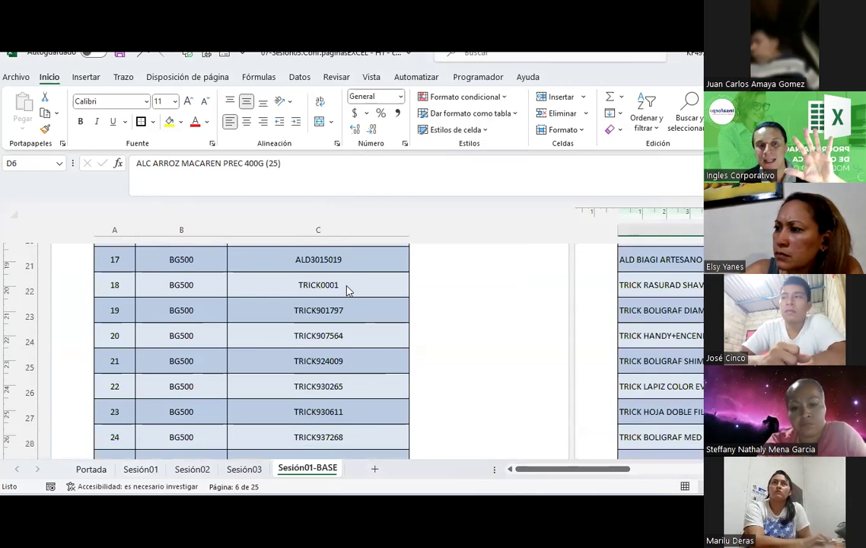
pyautogui.scroll(-2, 346, 290)
pyautogui.scroll(2, 347, 290)
pyautogui.scroll(3, 347, 290)
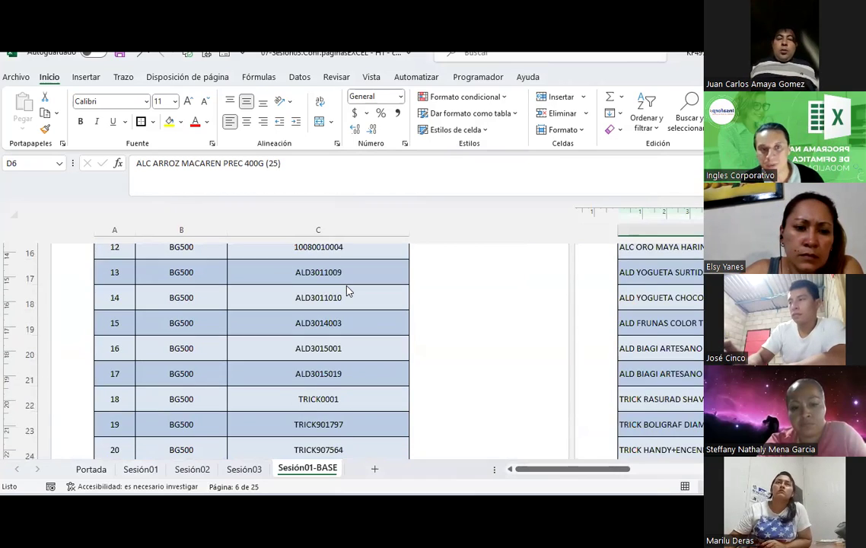
pyautogui.scroll(-1, 346, 290)
pyautogui.scroll(-1, 346, 290)
pyautogui.scroll(-1, 346, 290)
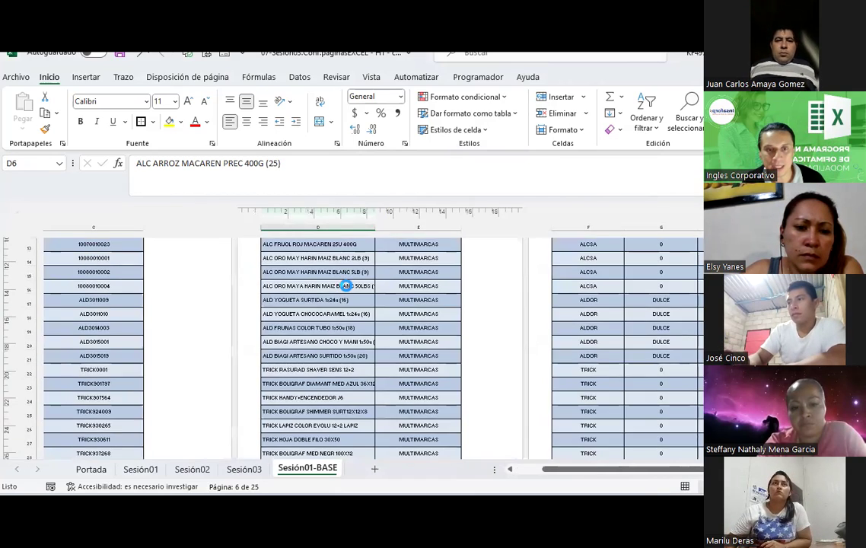
pyautogui.scroll(-1, 381, 337)
pyautogui.scroll(-1, 169, 344)
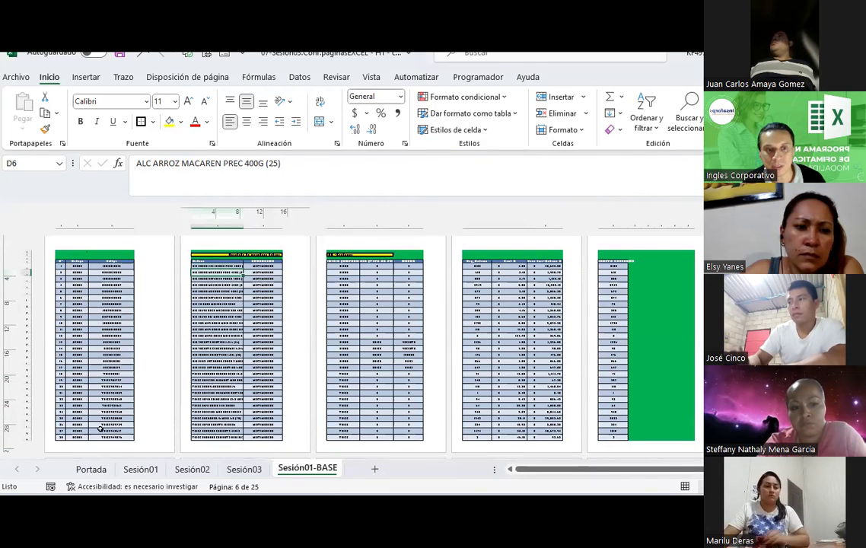
pyautogui.scroll(-1, 87, 347)
pyautogui.scroll(3, 73, 378)
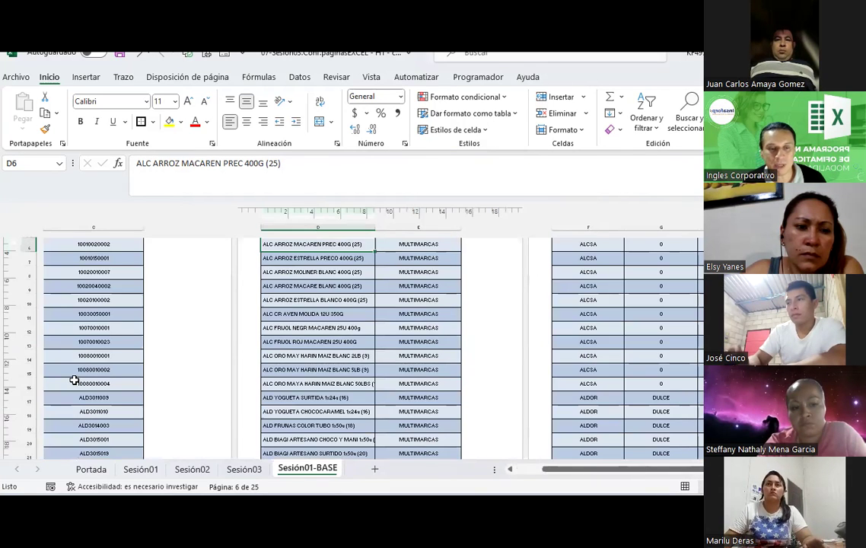
pyautogui.scroll(-2, 74, 378)
pyautogui.hscroll(-3, 130, 353)
pyautogui.scroll(-2, 122, 352)
pyautogui.scroll(-2, 120, 350)
pyautogui.scroll(-2, 110, 373)
pyautogui.scroll(2, 105, 379)
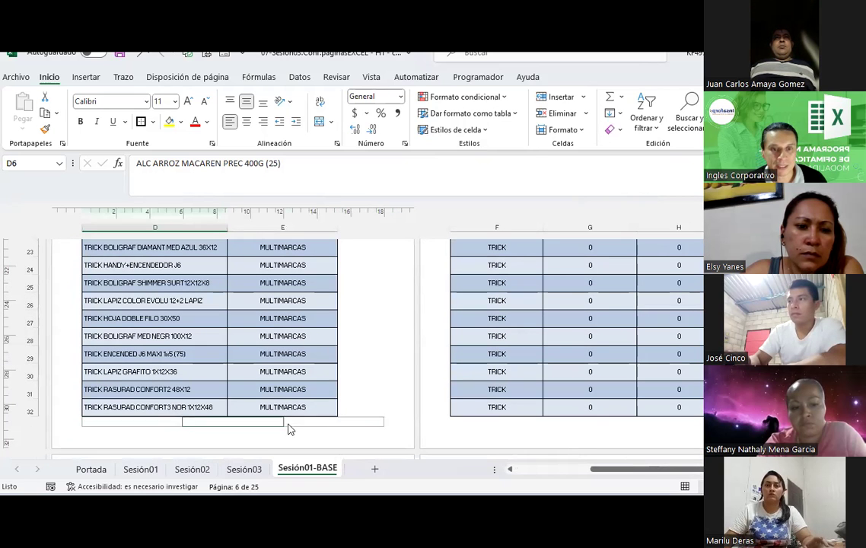
# Step: Adjust the zoom and return the sheet to Normal view
pyautogui.moveTo(634, 469); pyautogui.dragTo(404, 485)
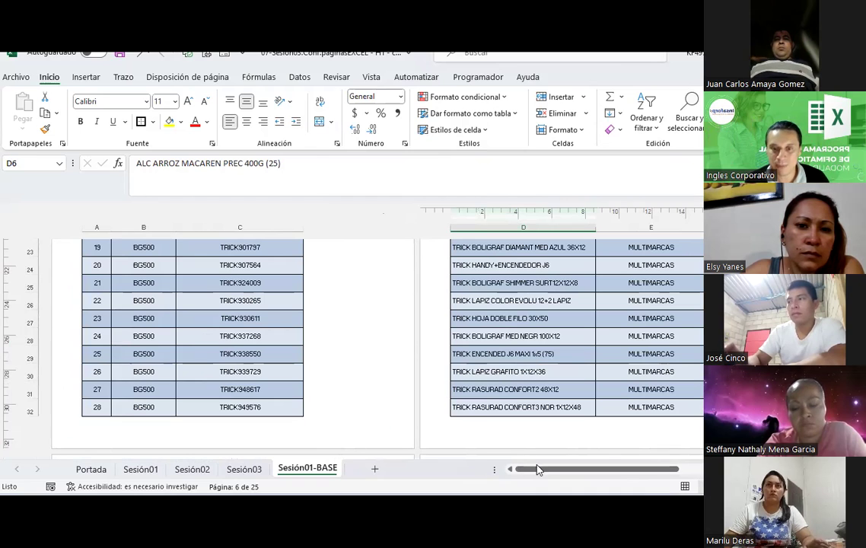
pyautogui.moveTo(545, 475); pyautogui.dragTo(689, 472)
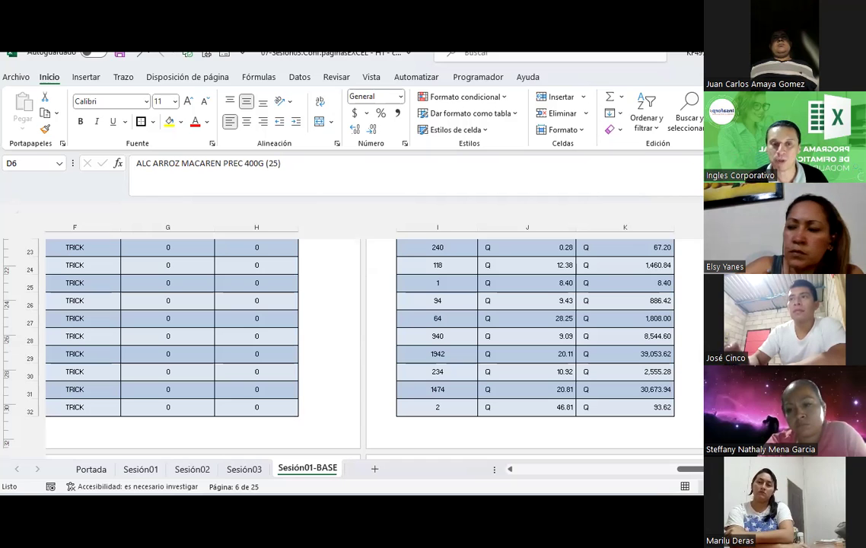
pyautogui.click(521, 471)
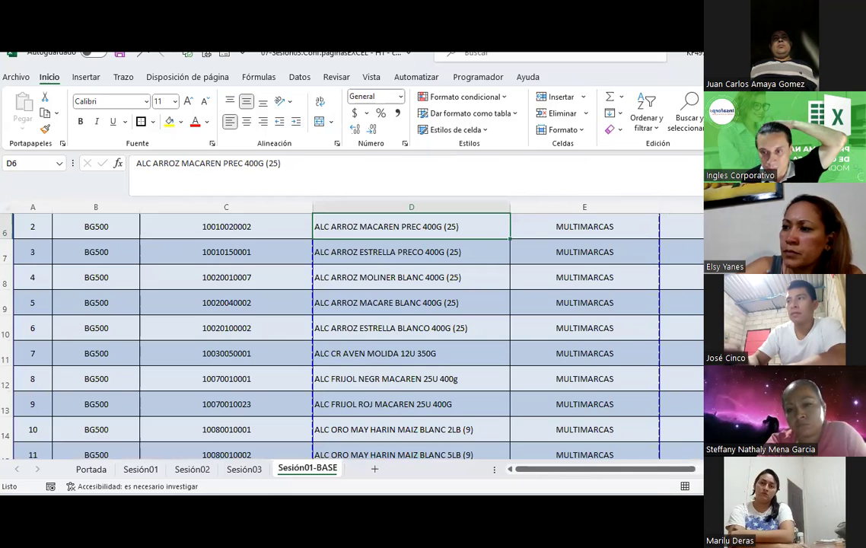
# Step: Scroll back to the top of the page-break view and select E8 in OPERACIÓN
pyautogui.scroll(2, 331, 255)
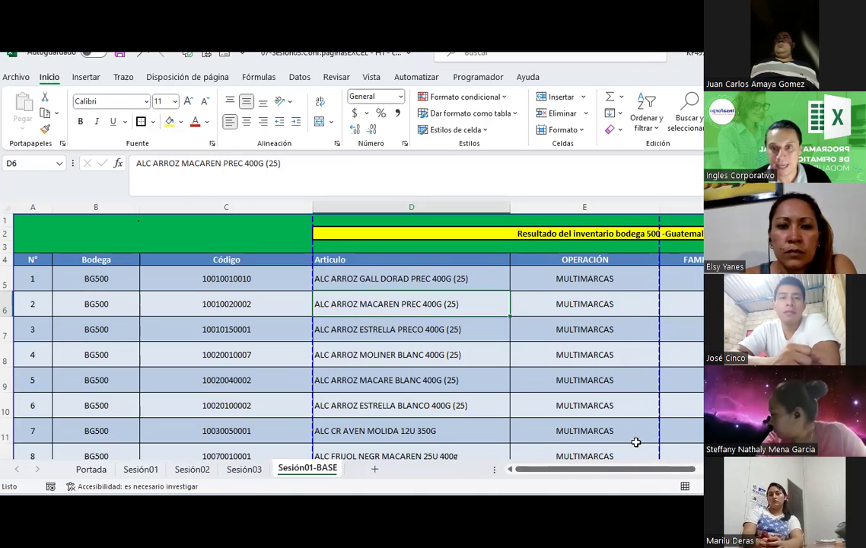
pyautogui.click(573, 349)
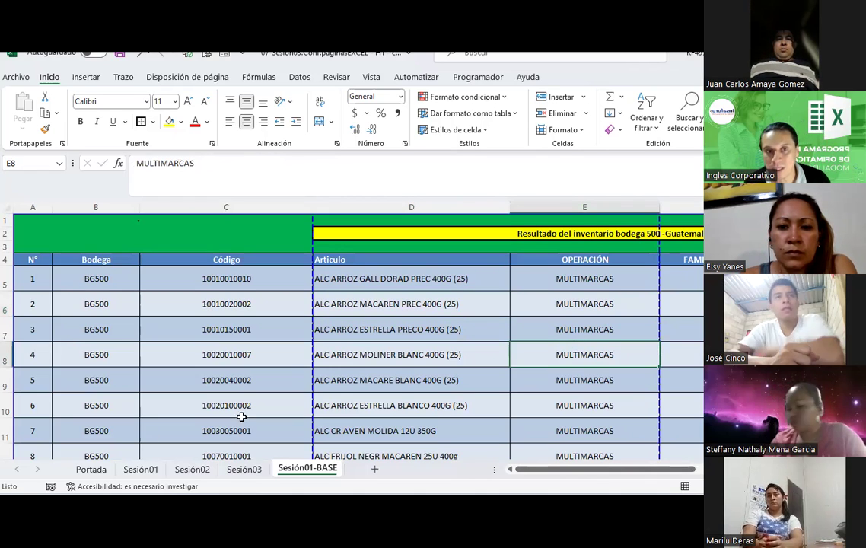
# Step: Toggle between Normal, Ver salt. Pág. and Diseño de página views, ending in Normal
pyautogui.click(371, 76)
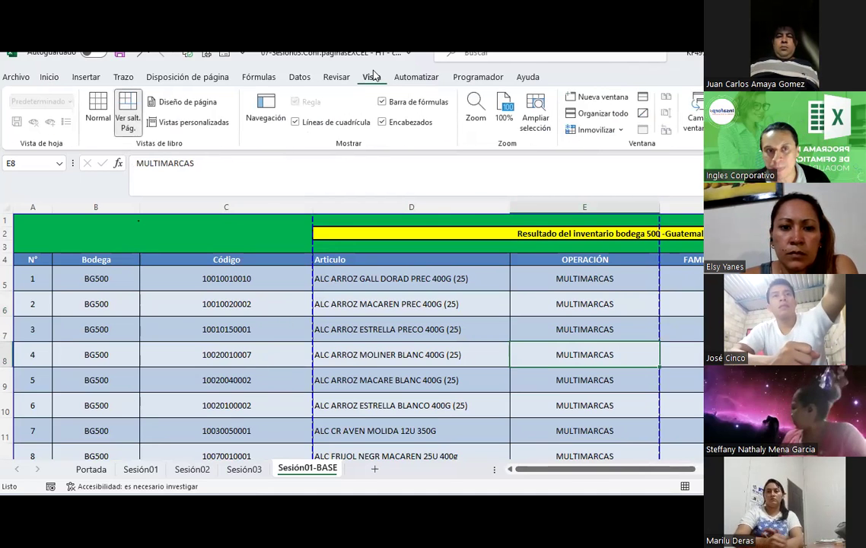
pyautogui.click(98, 105)
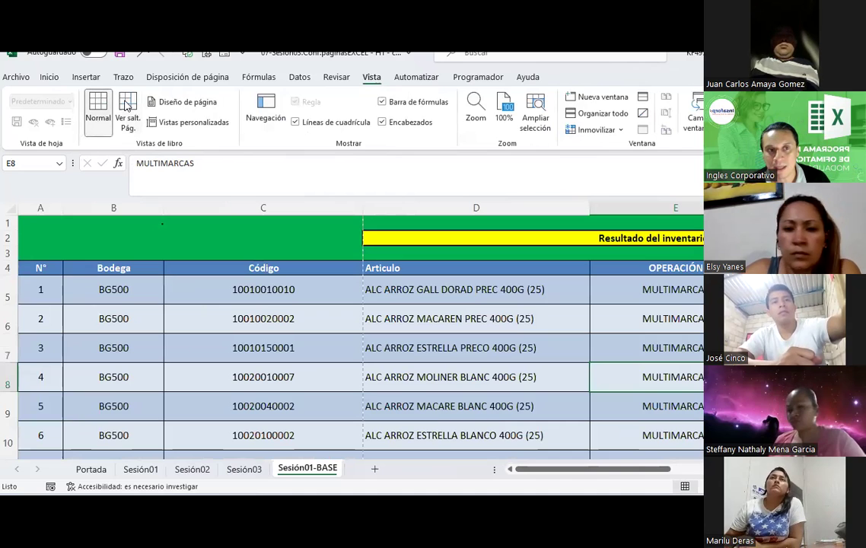
pyautogui.click(127, 109)
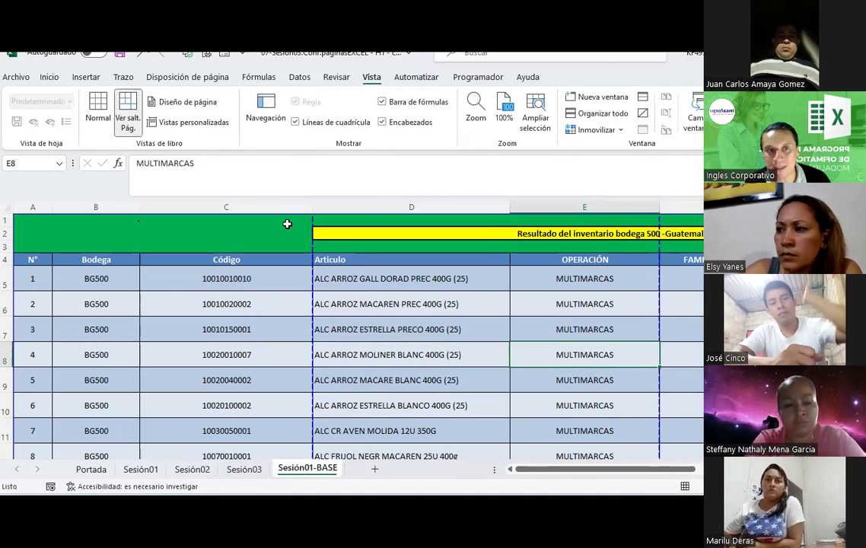
pyautogui.click(183, 102)
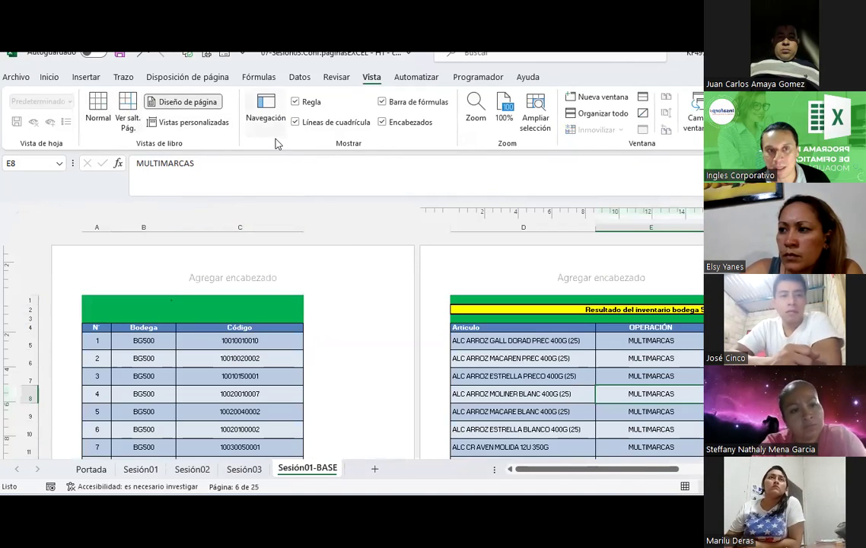
pyautogui.click(93, 111)
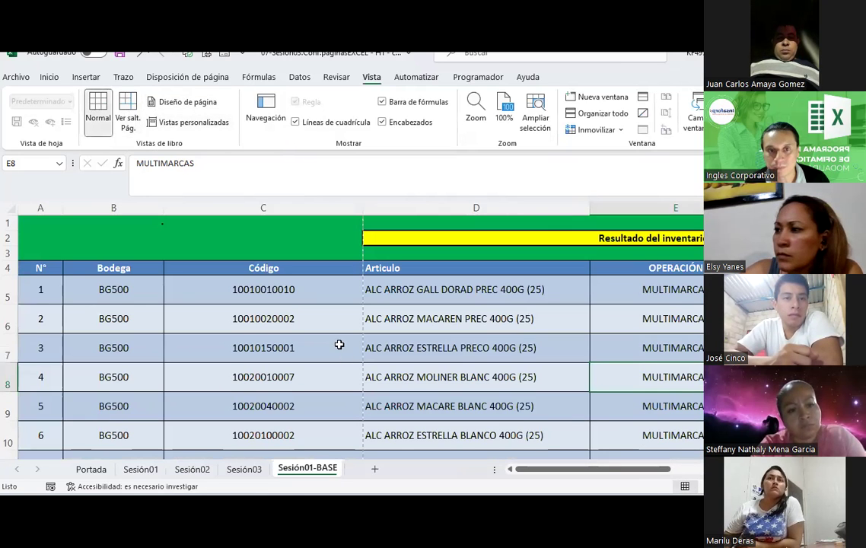
pyautogui.click(340, 345)
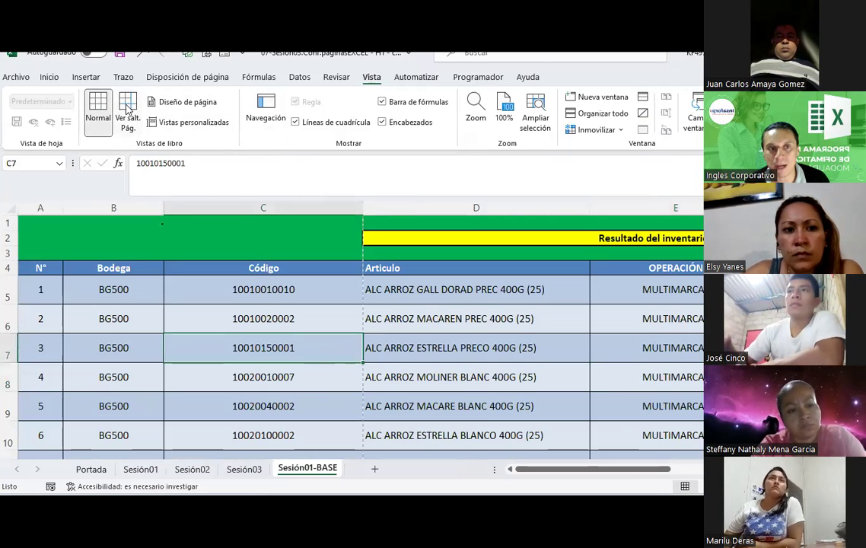
pyautogui.click(128, 111)
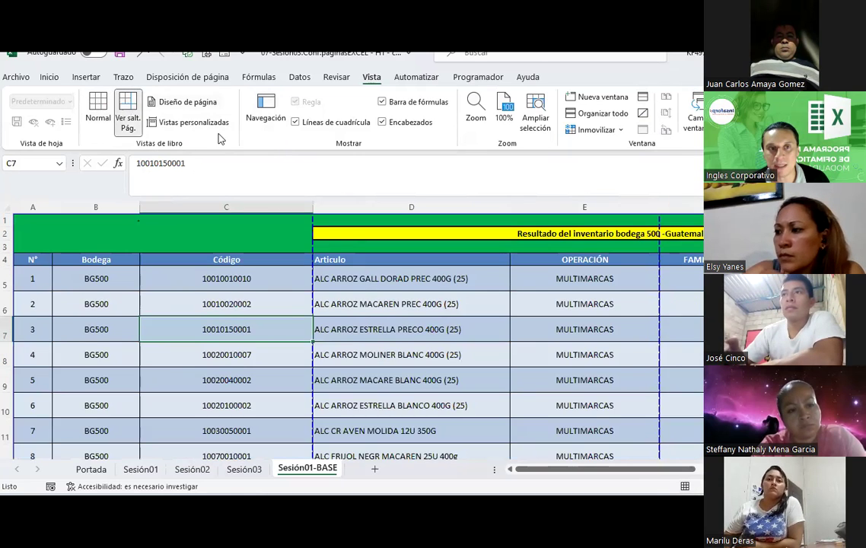
pyautogui.click(187, 101)
pyautogui.click(99, 106)
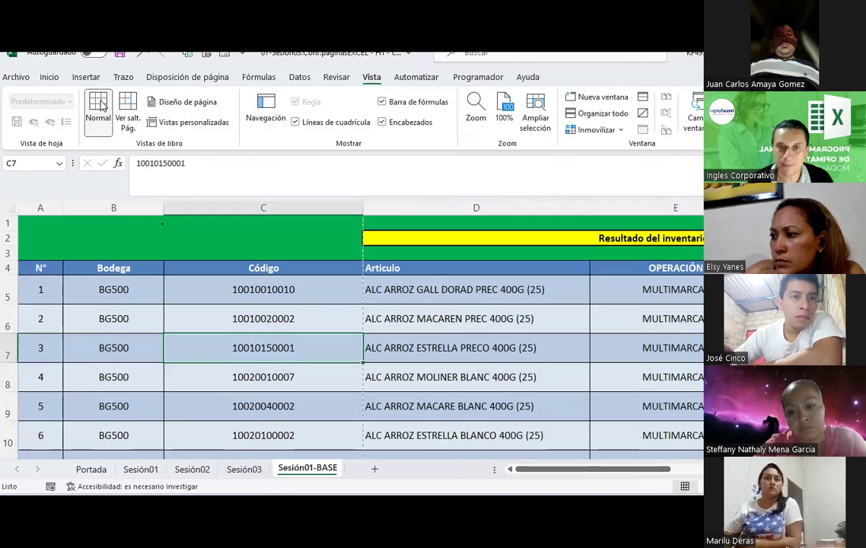
# Step: Check cells D8, D5, C2 and C5, then bring up the Disposición de página options
pyautogui.click(517, 378)
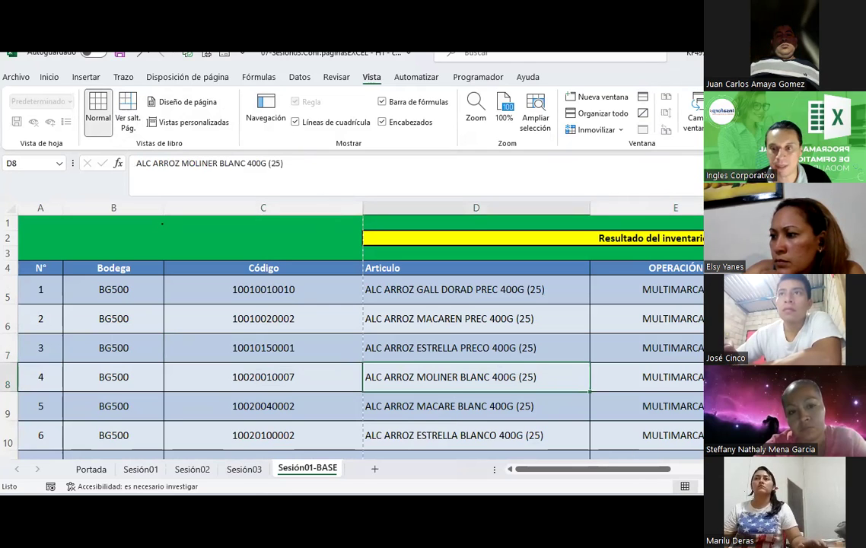
pyautogui.click(452, 282)
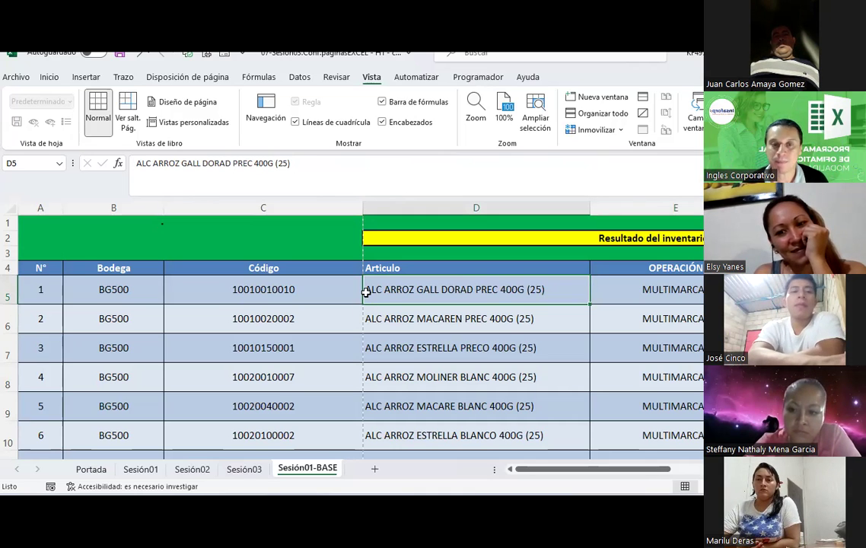
pyautogui.click(325, 241)
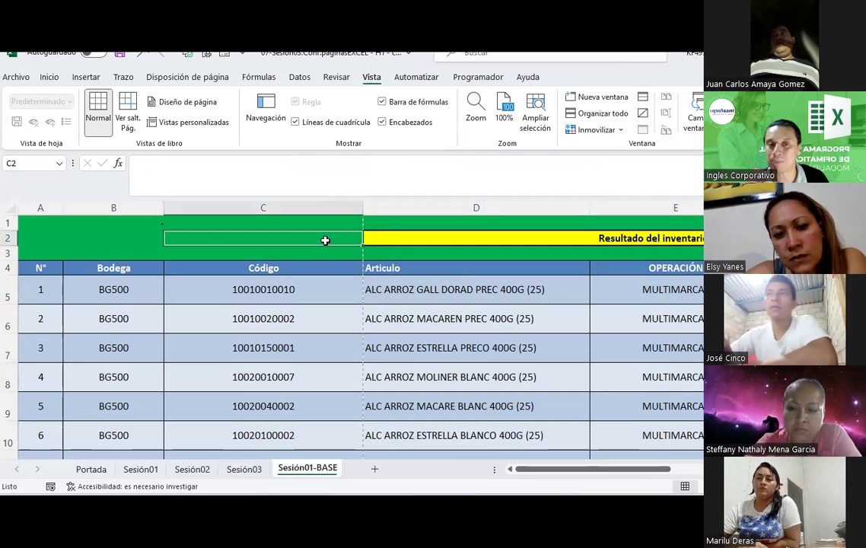
pyautogui.click(284, 283)
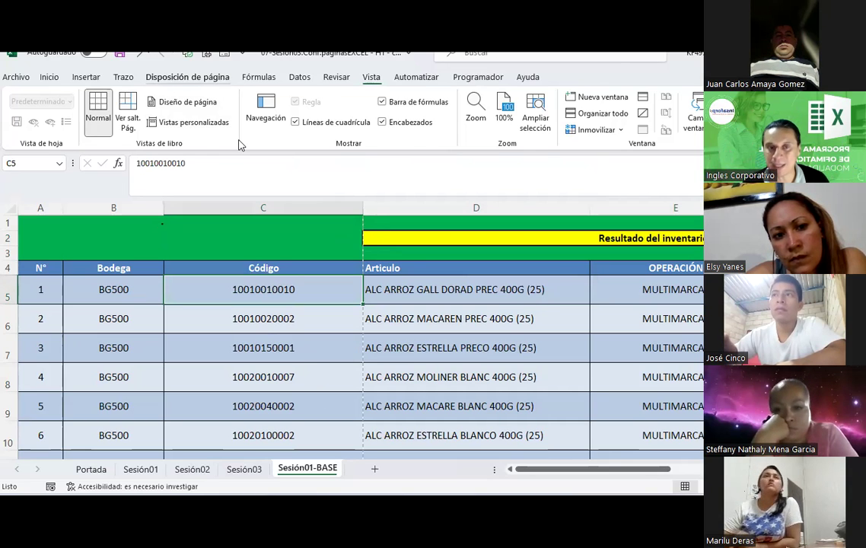
pyautogui.hotkey('alt', 'c')
pyautogui.click(405, 369)
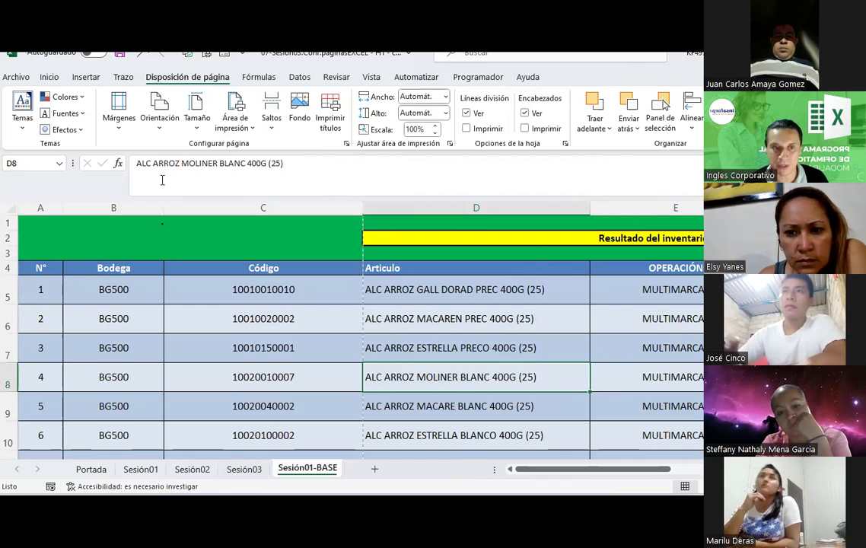
# Step: Select row 2's title band, scroll right to columns H–L and back, and check cells
pyautogui.click(25, 234)
pyautogui.moveTo(26, 234); pyautogui.dragTo(696, 233)
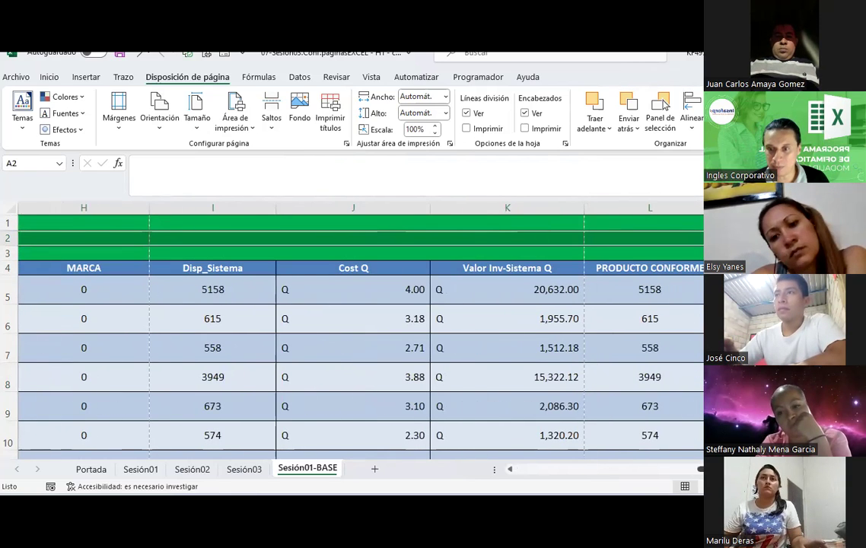
pyautogui.moveTo(699, 469); pyautogui.dragTo(482, 475)
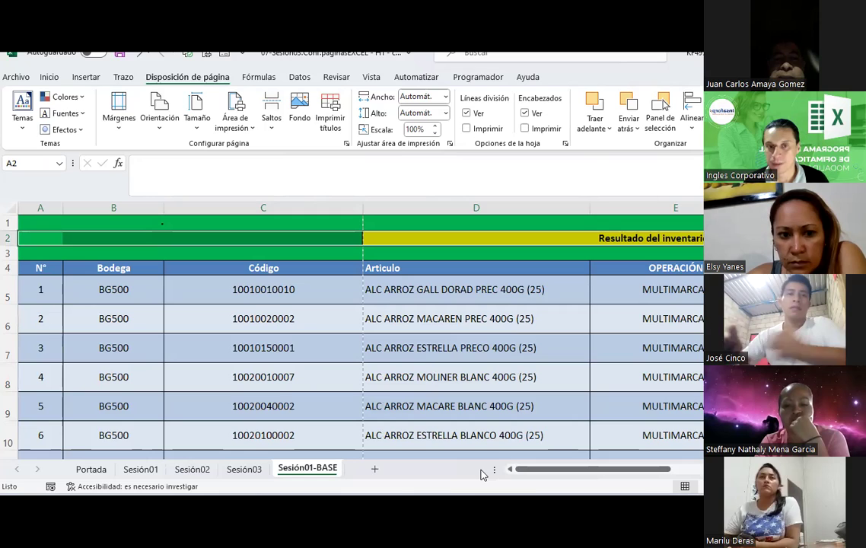
pyautogui.click(519, 472)
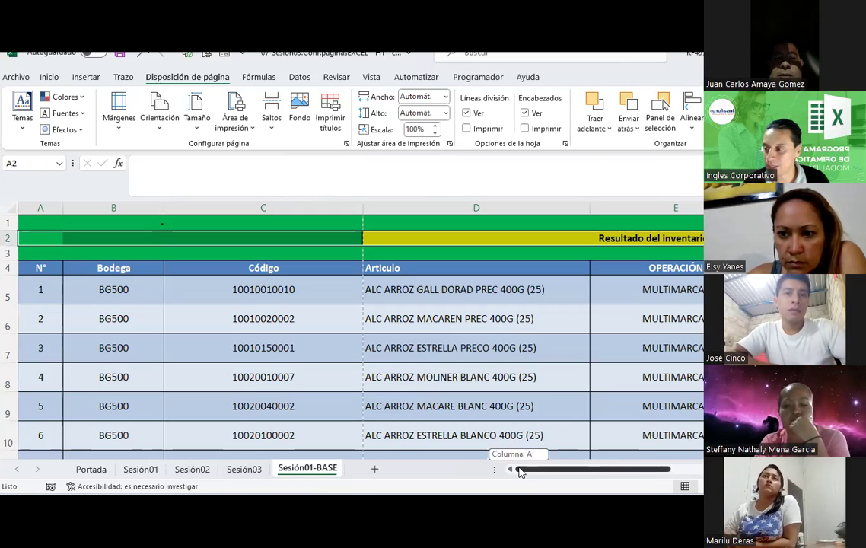
pyautogui.click(432, 347)
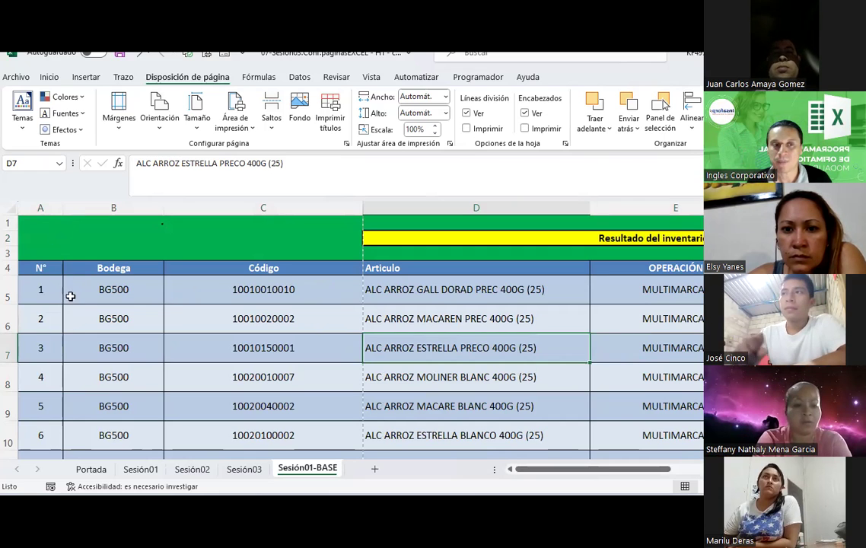
pyautogui.click(41, 208)
pyautogui.click(235, 309)
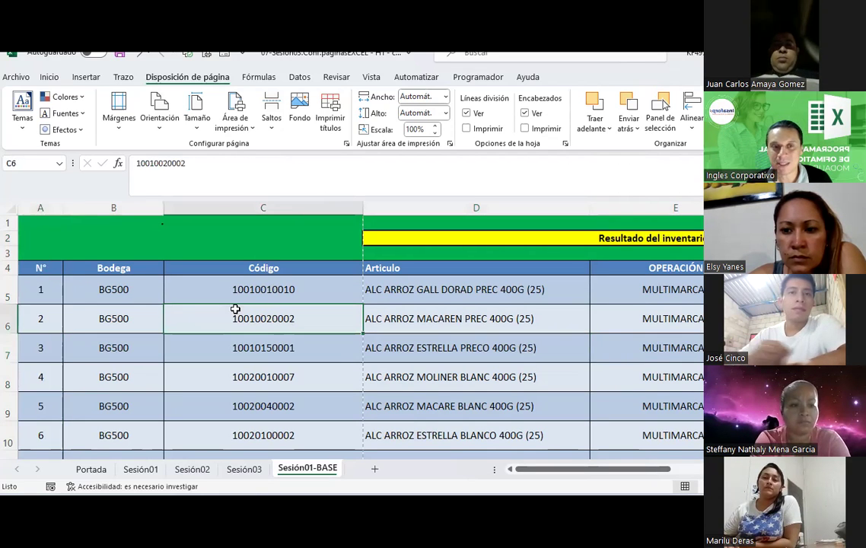
# Step: Switch between File Explorer and Excel, glancing at the Ejercicios-Solución and Hoja2 sheets
pyautogui.hotkey('alt', 'Tab')
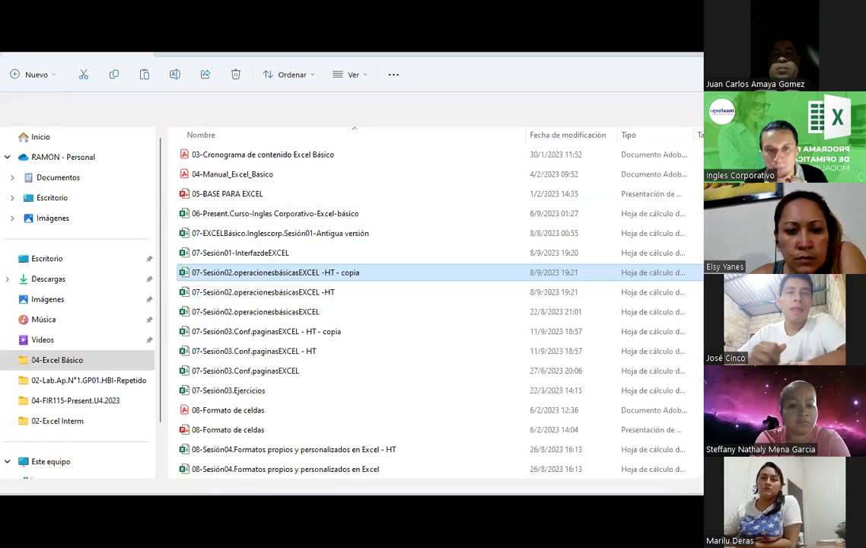
pyautogui.click(312, 295)
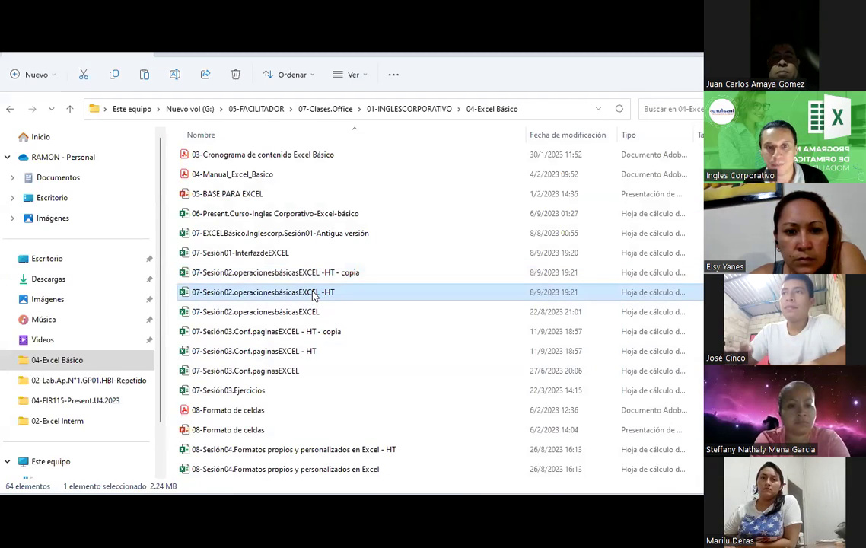
pyautogui.hotkey('alt', 'Tab')
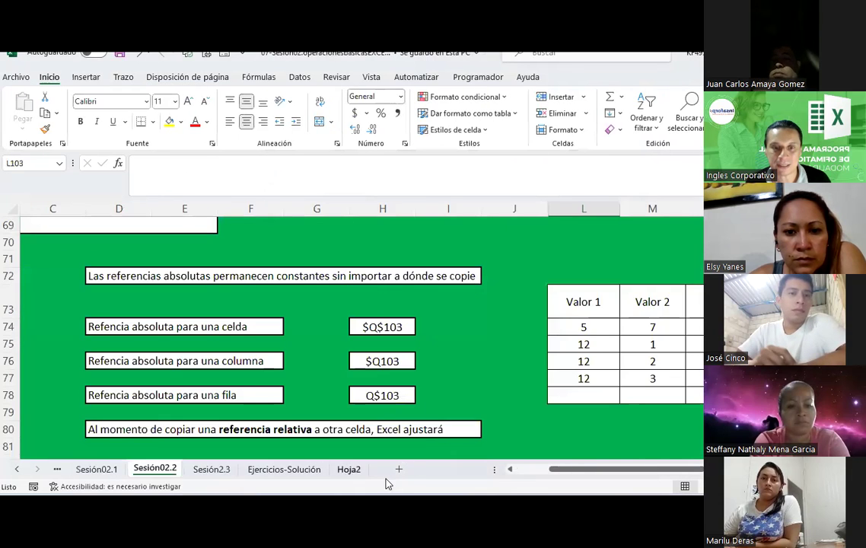
pyautogui.click(291, 469)
pyautogui.click(347, 470)
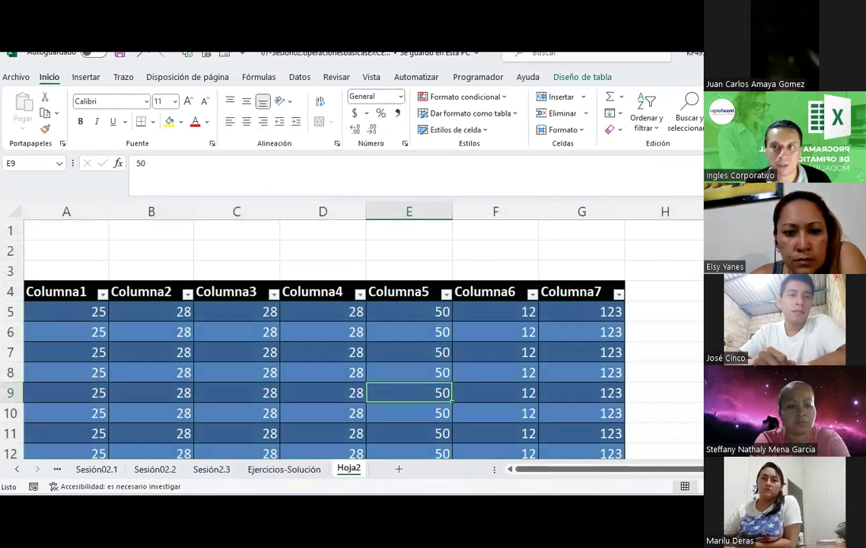
# Step: Open 07-Sesión03.Conf.paginasEXCEL - HT from the 04-Excel Básico folder
pyautogui.hotkey('alt', 'Tab')
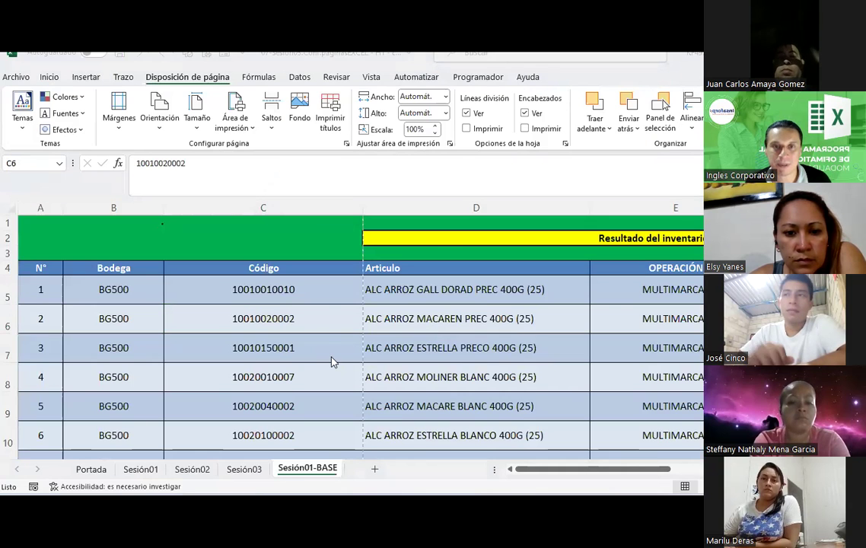
pyautogui.hotkey('alt', 'Tab')
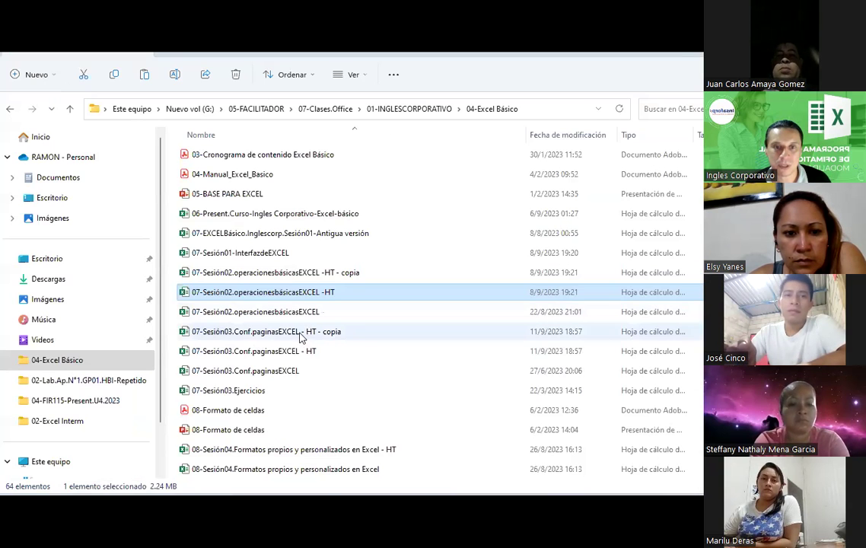
pyautogui.doubleClick(301, 354)
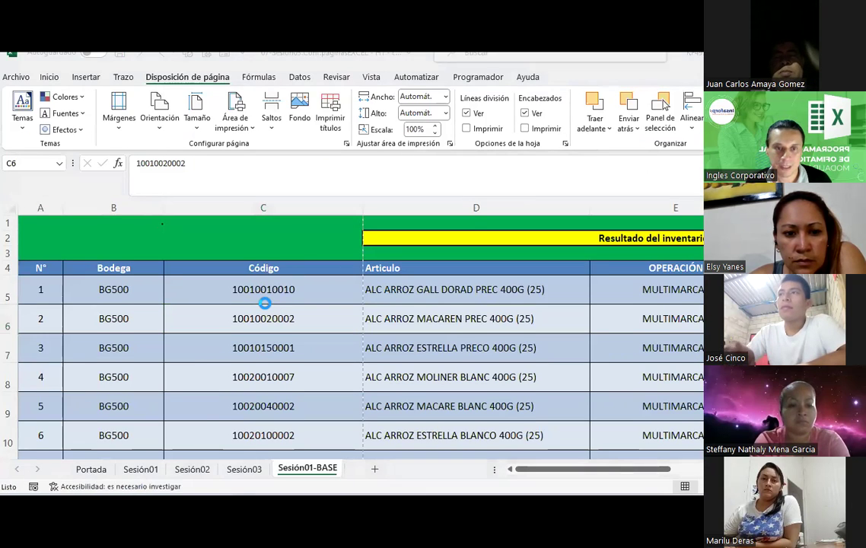
# Step: Insert blank columns before column A, undoing an accidental column deletion
pyautogui.rightClick(45, 206)
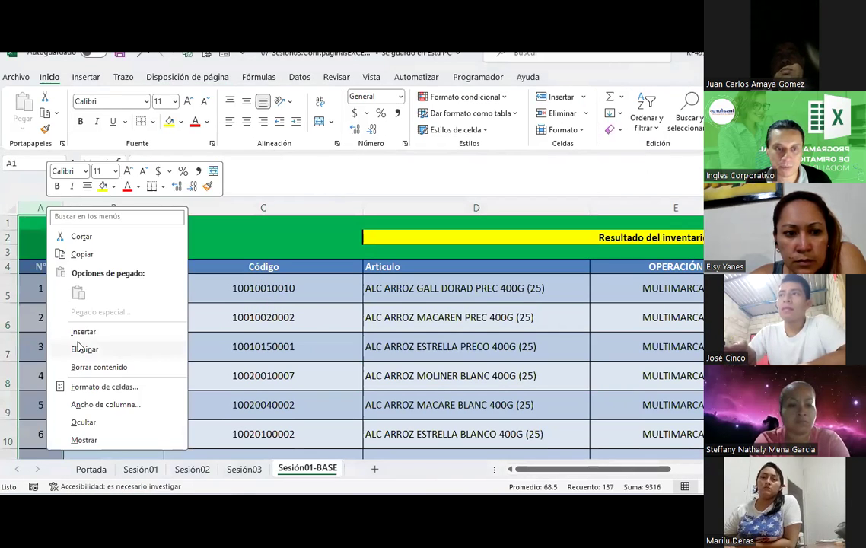
pyautogui.click(76, 346)
pyautogui.hotkey('ctrl', 'z')
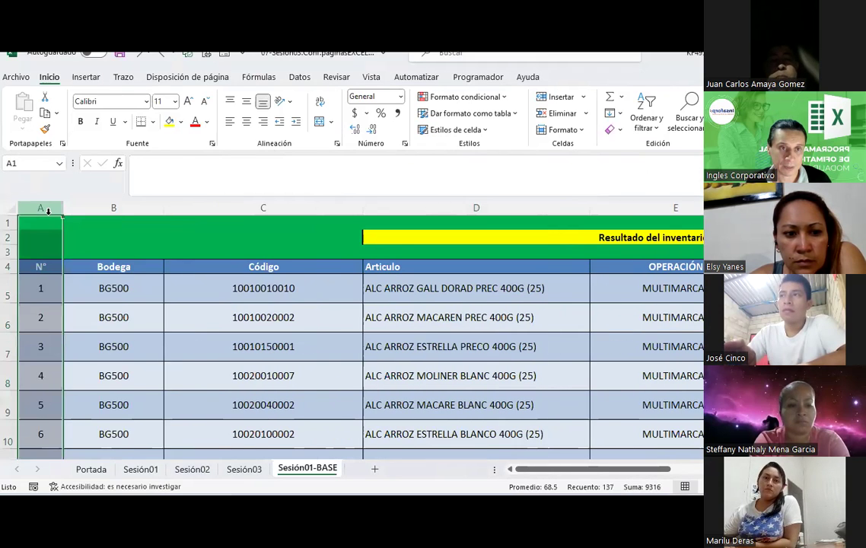
pyautogui.rightClick(48, 211)
pyautogui.click(79, 337)
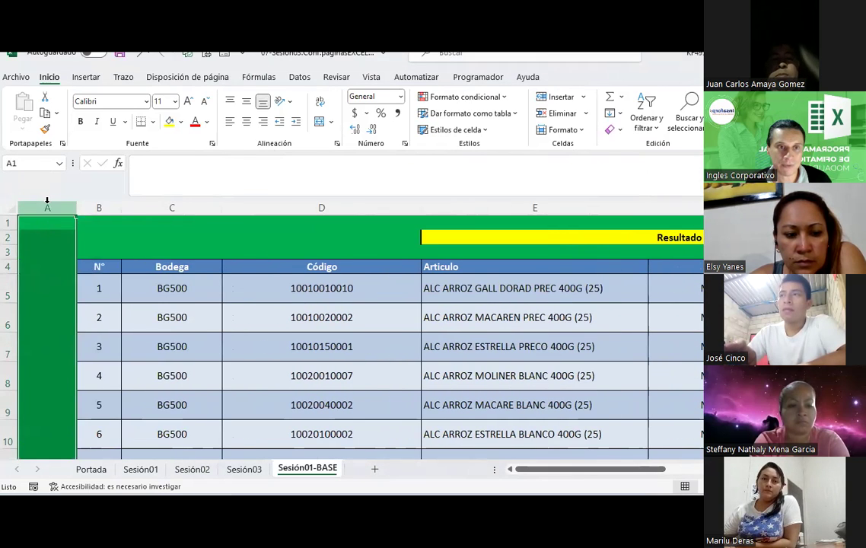
pyautogui.rightClick(47, 202)
pyautogui.click(82, 328)
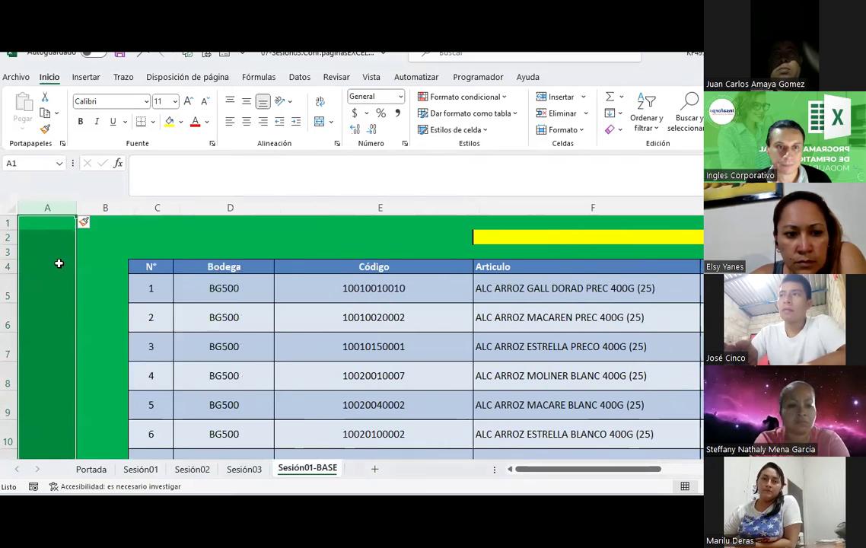
# Step: Insert two blank rows above the yellow title in row 2
pyautogui.click(9, 237)
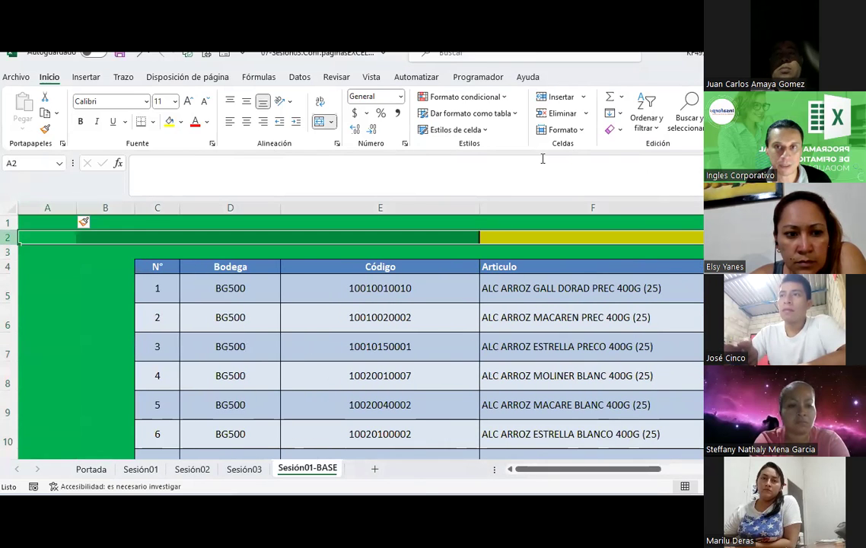
pyautogui.click(561, 98)
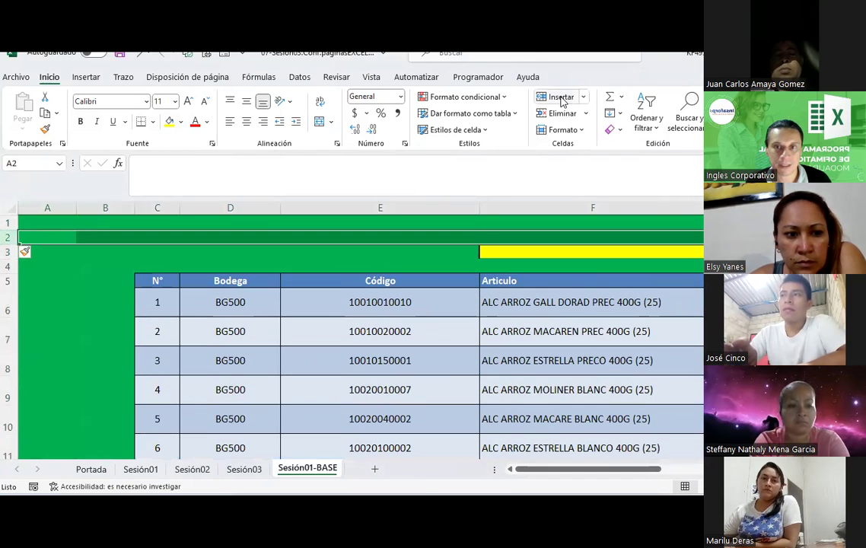
pyautogui.click(561, 97)
pyautogui.click(561, 97)
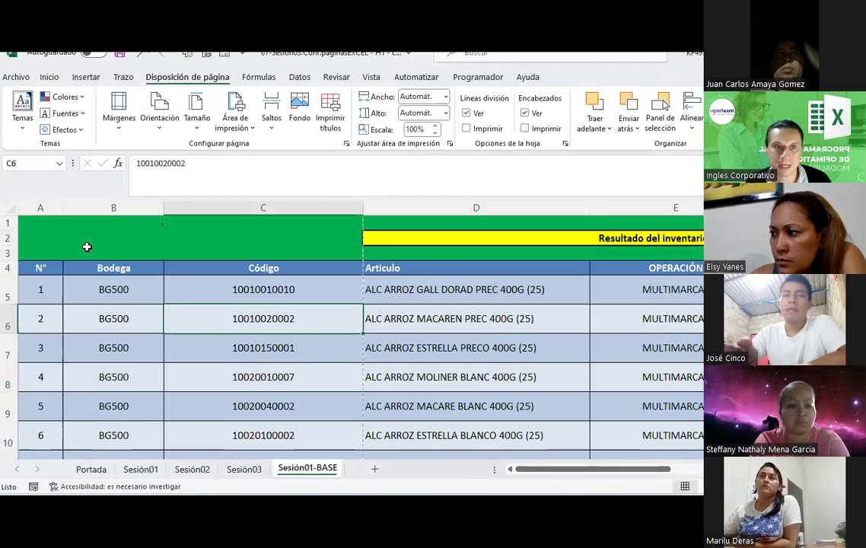
pyautogui.click(7, 237)
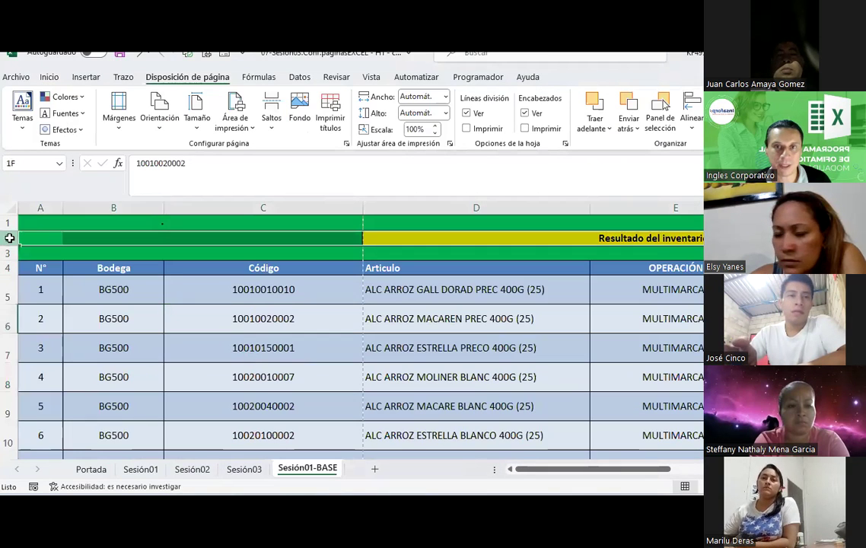
pyautogui.click(51, 77)
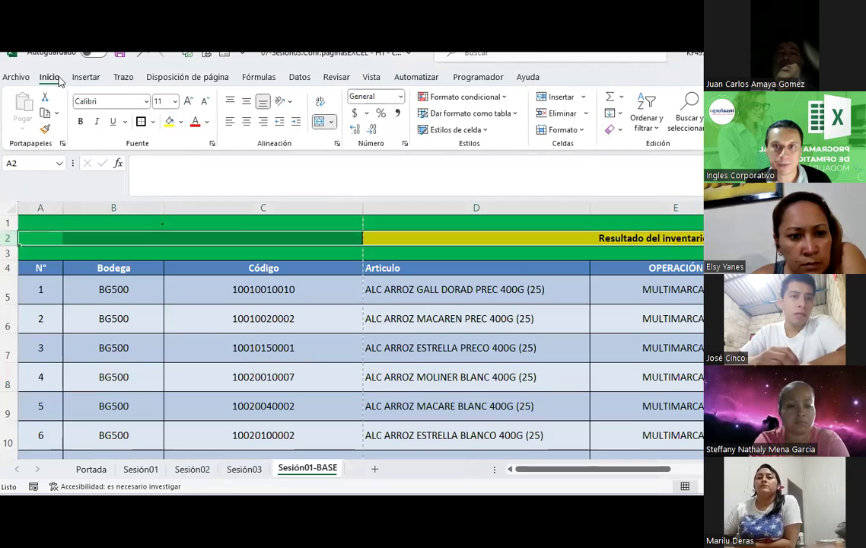
pyautogui.click(554, 97)
pyautogui.click(554, 98)
pyautogui.click(38, 208)
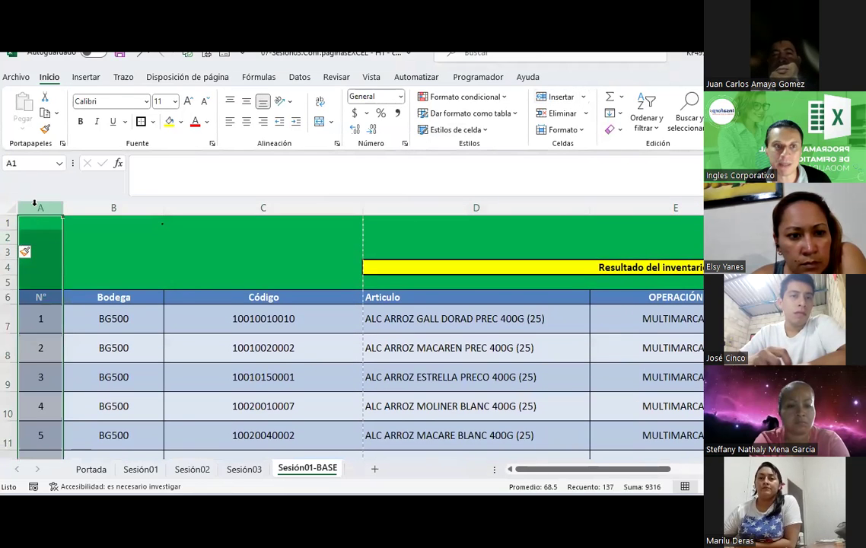
# Step: Insert an empty column before the table, then check the Código and Bodega headers
pyautogui.rightClick(38, 208)
pyautogui.click(74, 331)
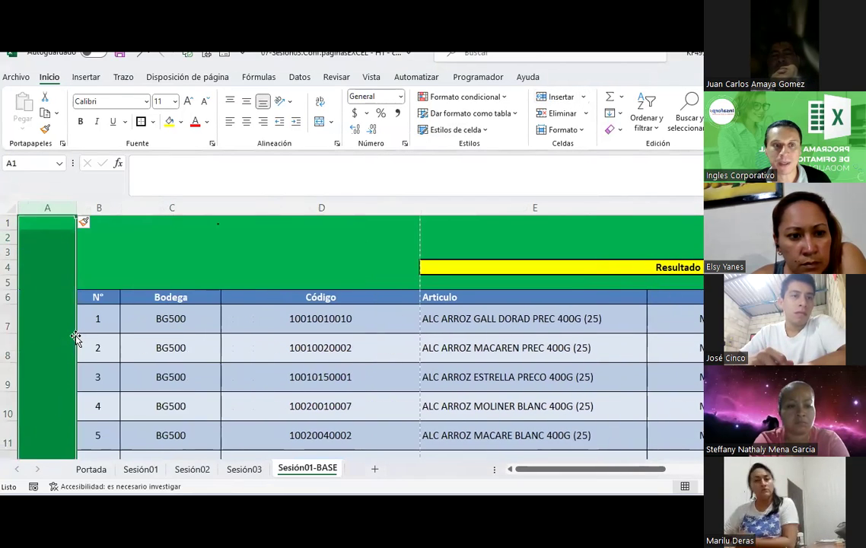
pyautogui.click(191, 236)
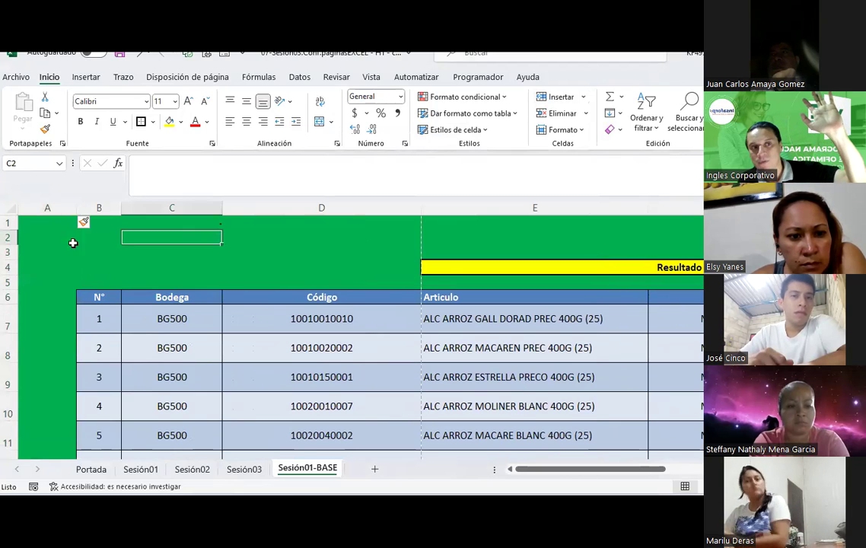
pyautogui.click(52, 201)
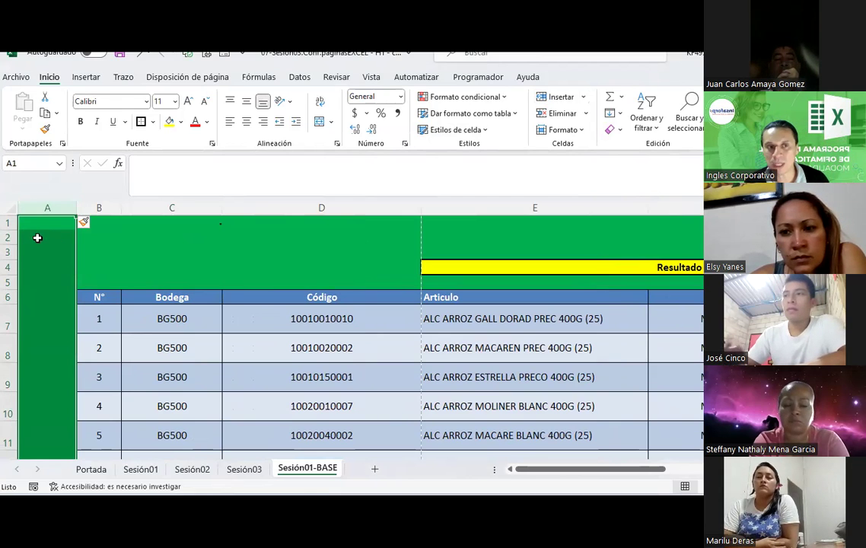
pyautogui.moveTo(9, 224); pyautogui.dragTo(9, 252)
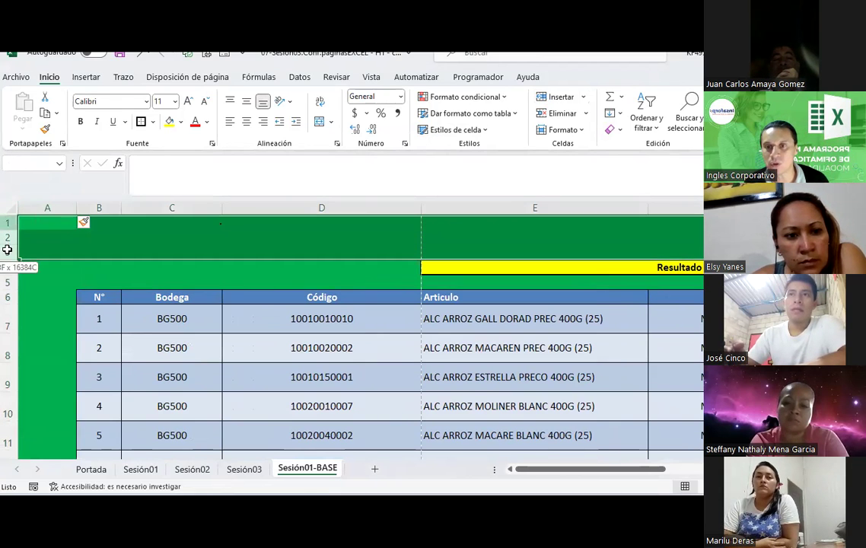
pyautogui.click(232, 271)
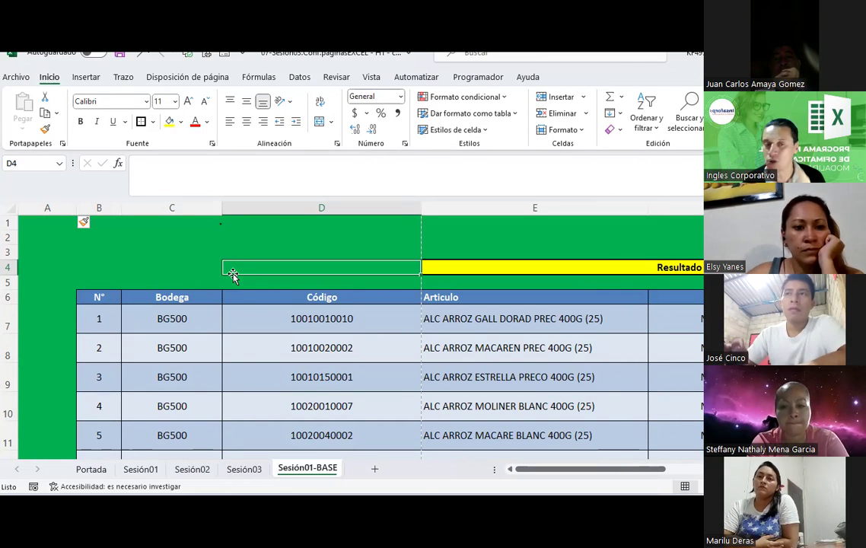
pyautogui.click(316, 299)
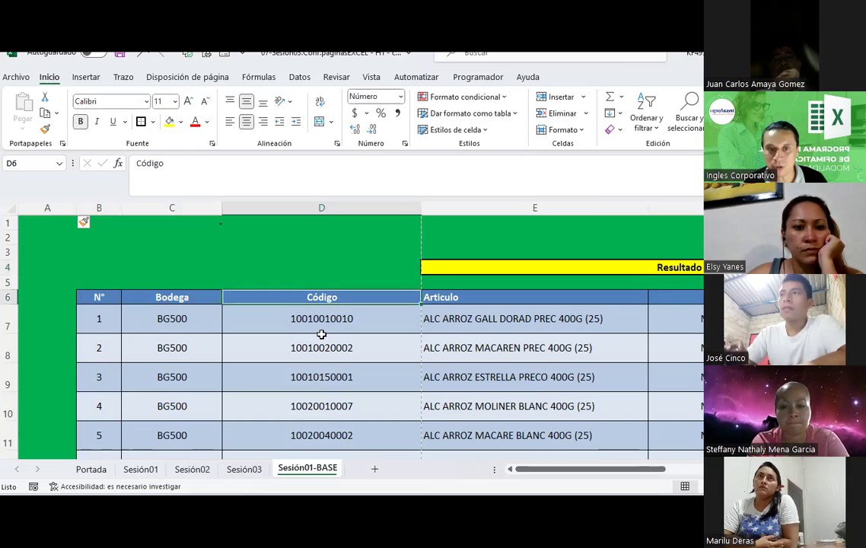
pyautogui.scroll(-1, 314, 324)
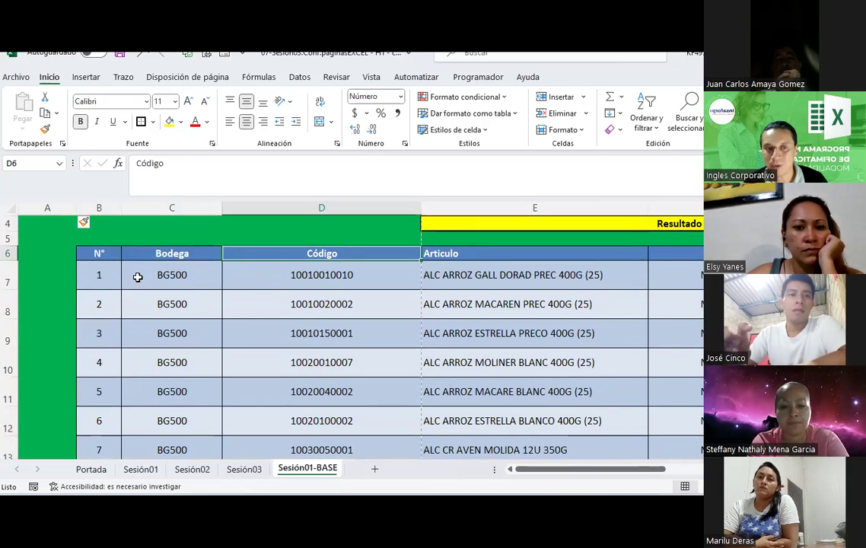
pyautogui.click(149, 253)
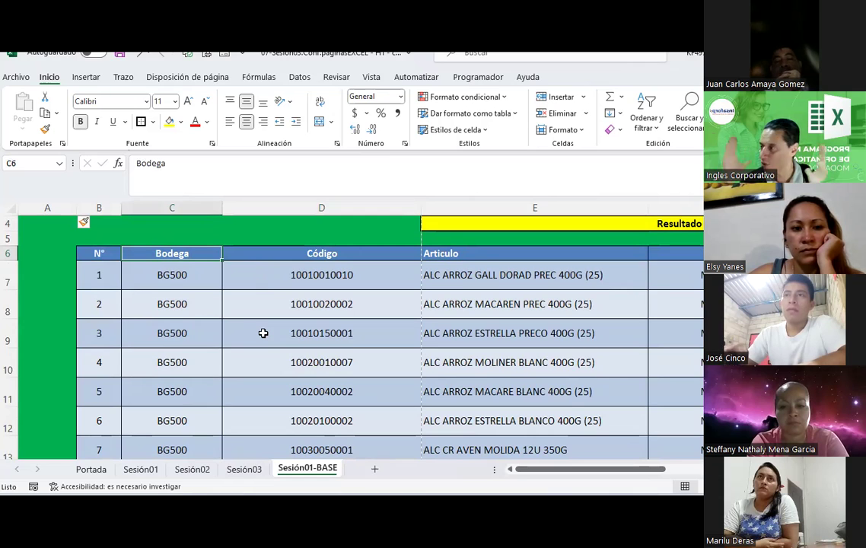
# Step: Delete the empty column A from the sheet
pyautogui.scroll(1, 29, 287)
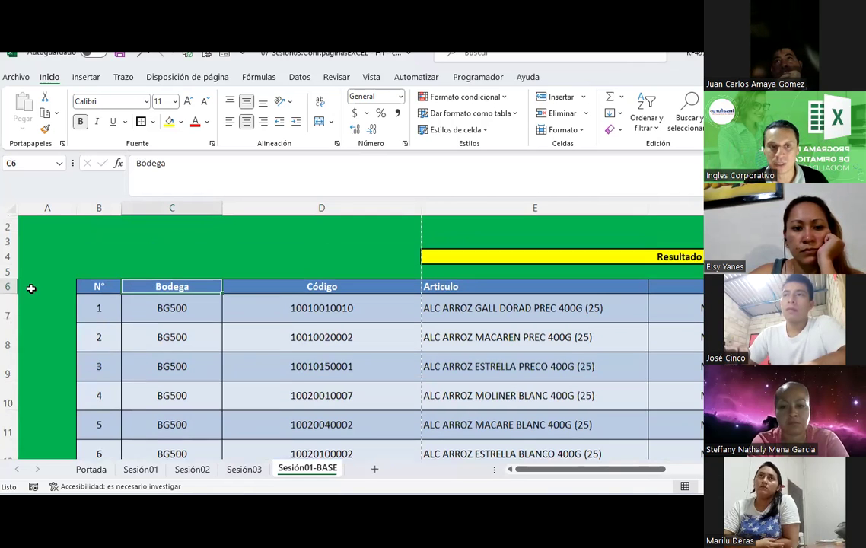
pyautogui.click(54, 208)
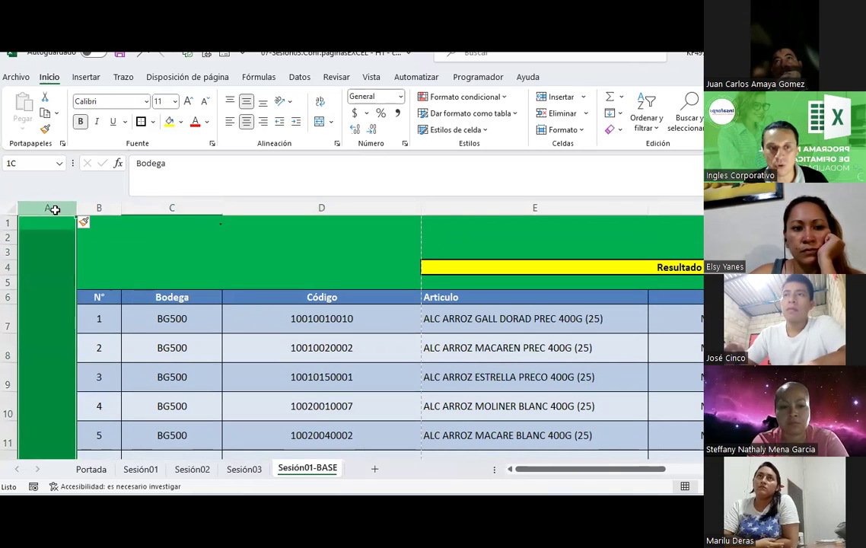
pyautogui.rightClick(54, 208)
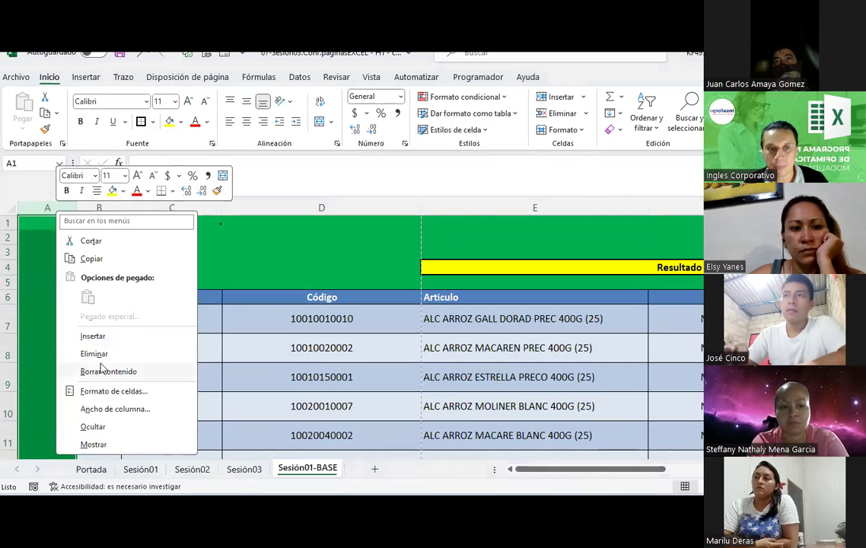
pyautogui.click(94, 350)
# Step: Delete the two blank rows 1 and 2 so the title sits in row 2
pyautogui.moveTo(10, 222)
pyautogui.mouseDown()
pyautogui.moveTo(4, 259)
pyautogui.moveTo(5, 239)
pyautogui.mouseUp()
pyautogui.rightClick(50, 225)
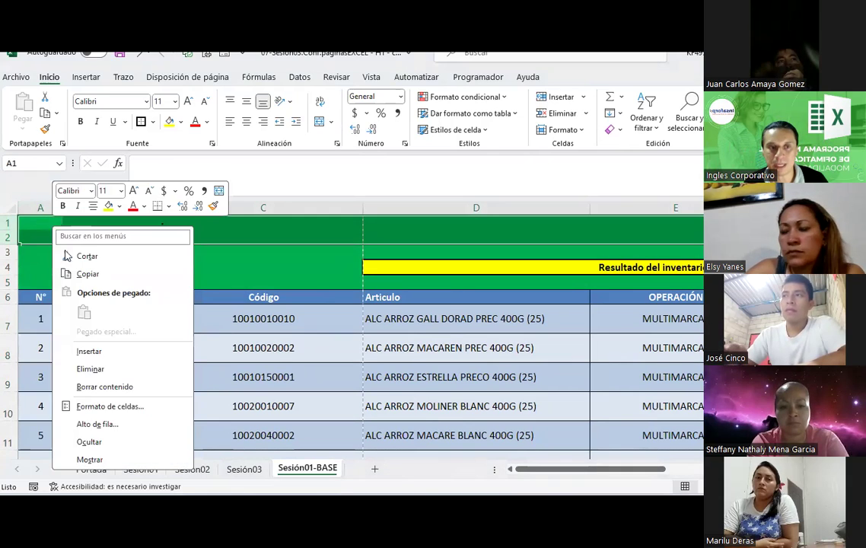
pyautogui.click(92, 371)
pyautogui.click(91, 371)
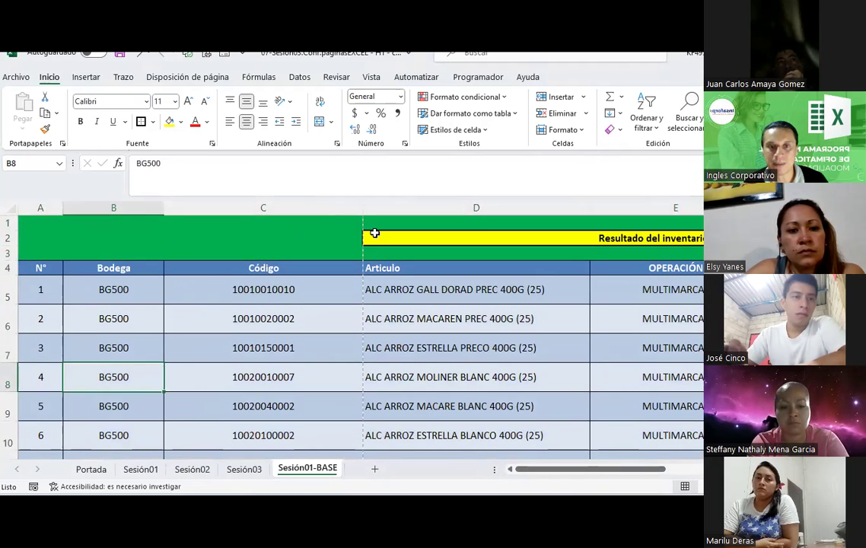
pyautogui.click(376, 233)
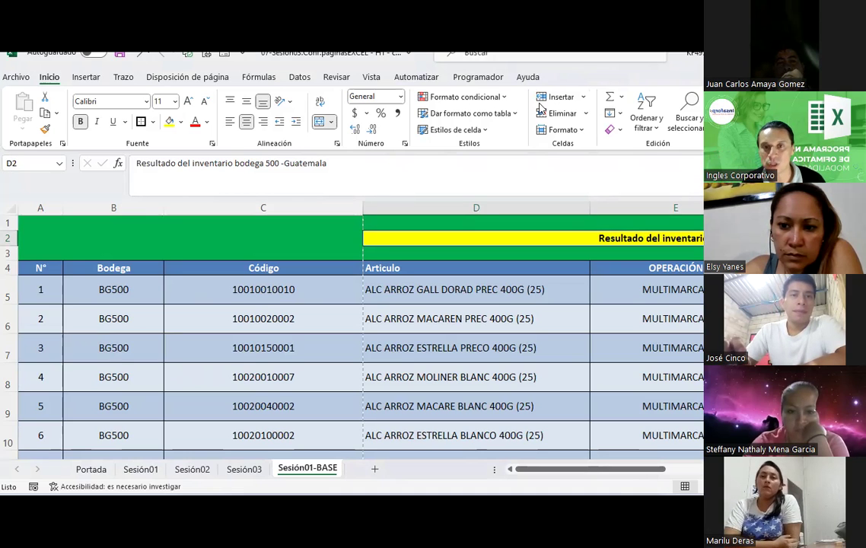
pyautogui.click(583, 103)
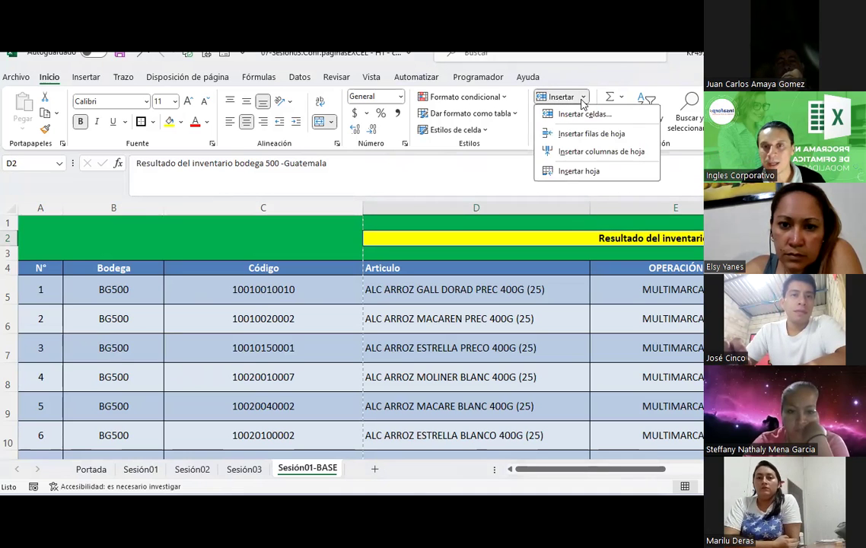
pyautogui.click(567, 235)
pyautogui.click(45, 207)
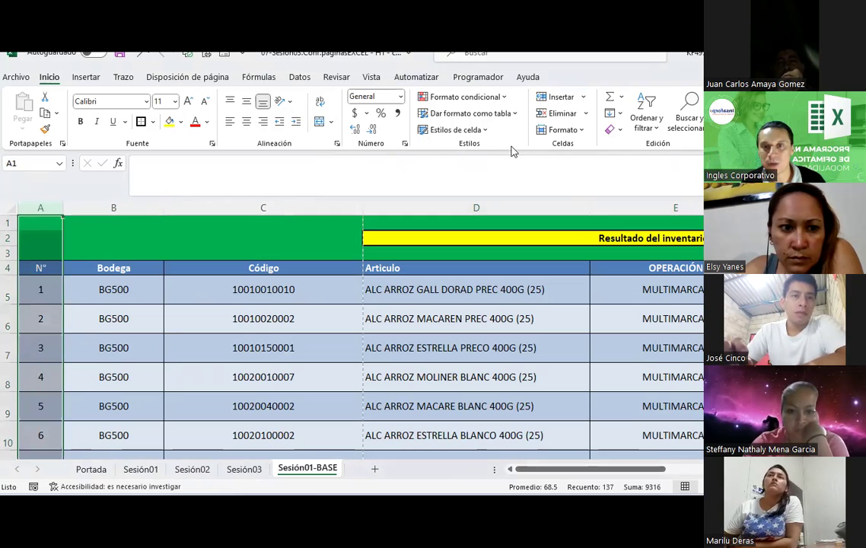
pyautogui.click(581, 131)
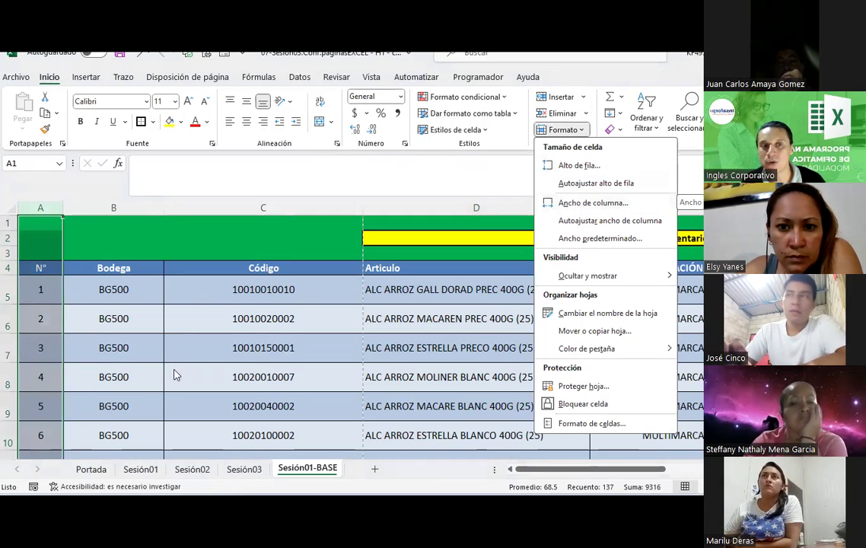
pyautogui.click(198, 326)
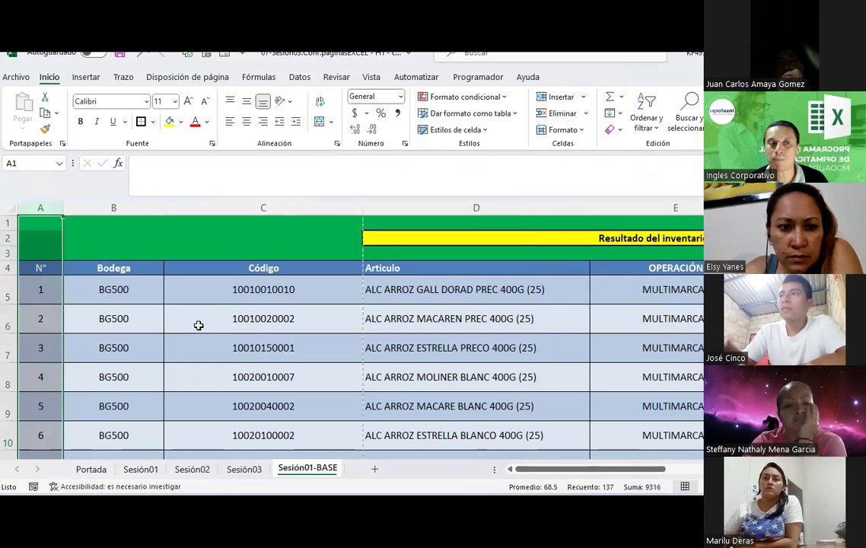
pyautogui.click(198, 326)
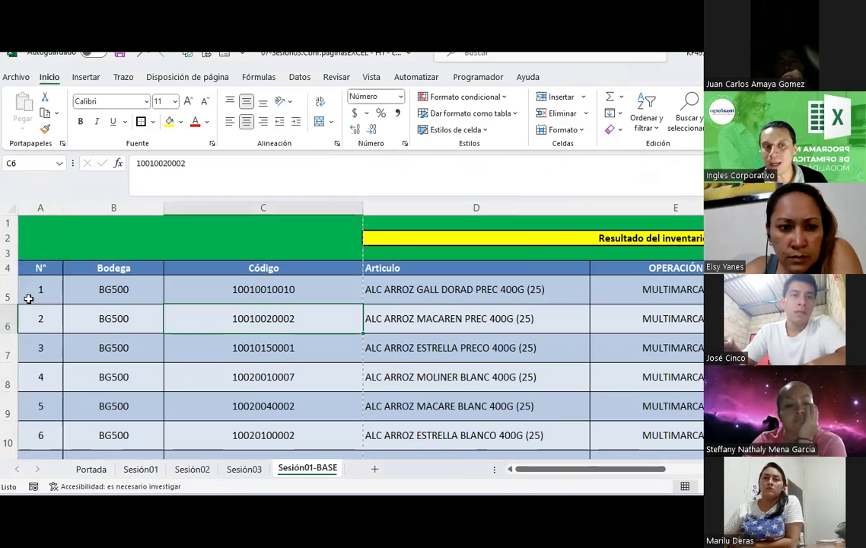
pyautogui.click(34, 268)
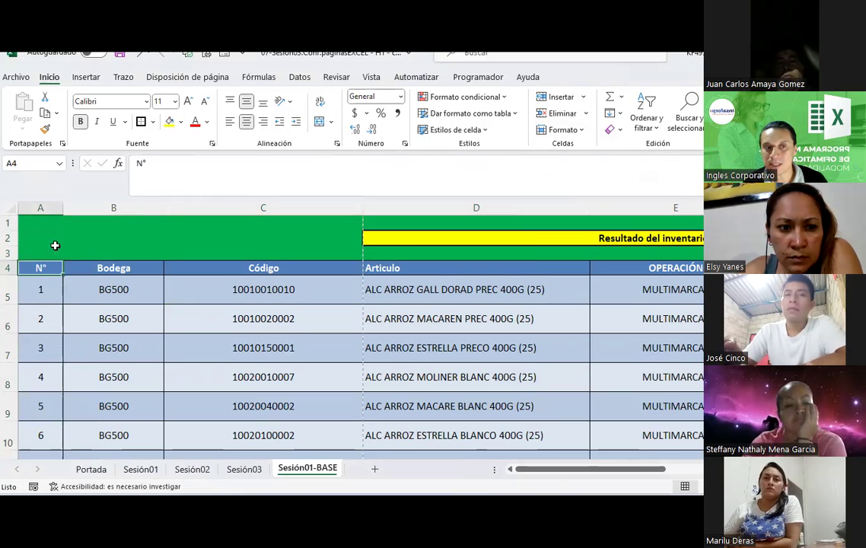
pyautogui.click(47, 203)
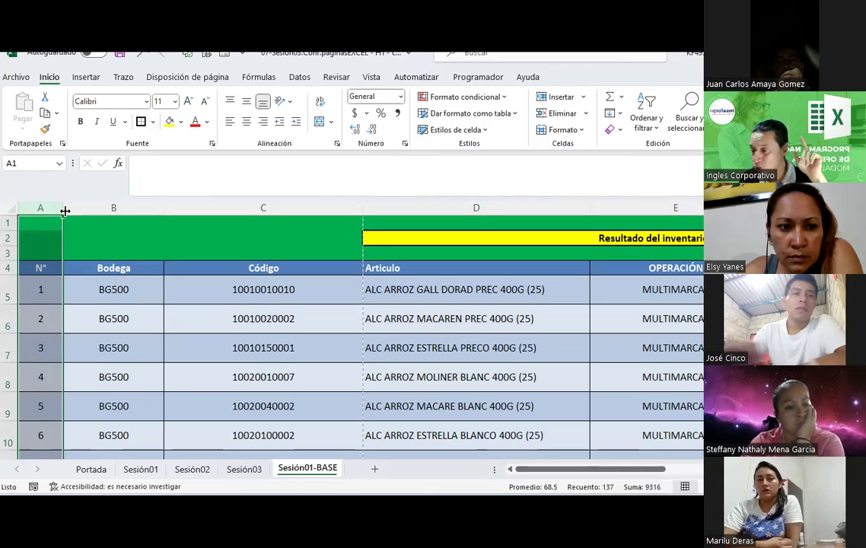
pyautogui.moveTo(64, 211); pyautogui.dragTo(41, 211)
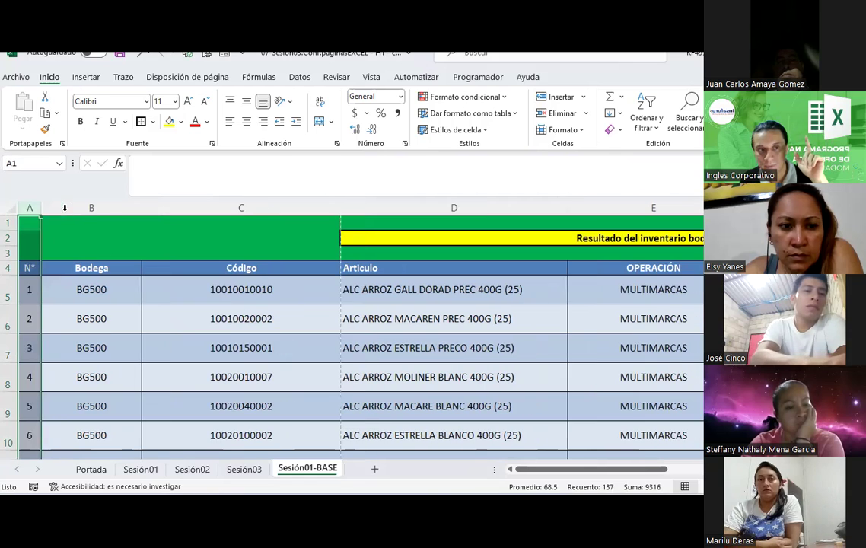
pyautogui.click(203, 332)
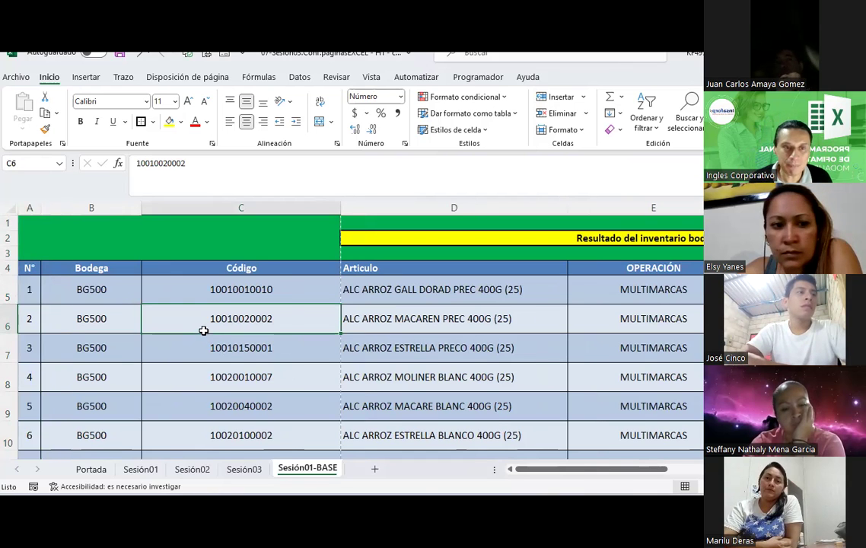
pyautogui.hotkey('ctrl', 'z')
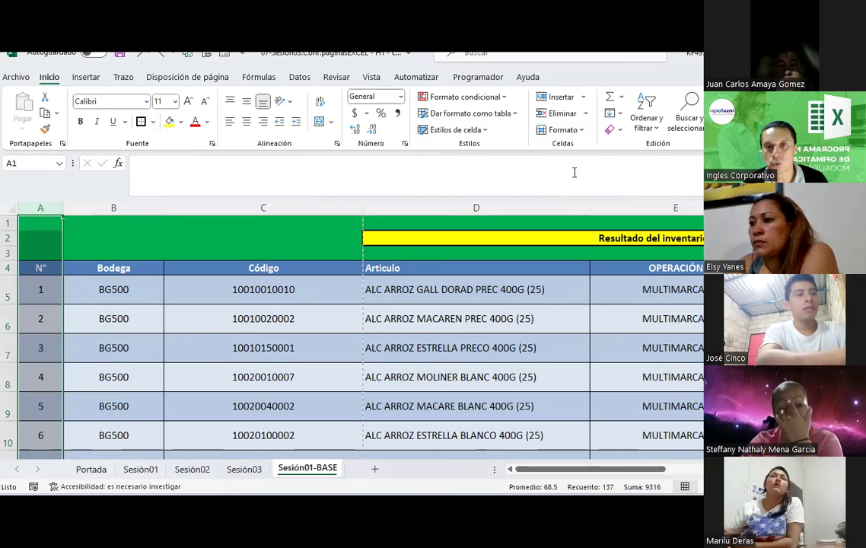
# Step: Start editing column A's 8.14 width, then cancel after a news panel interrupts
pyautogui.click(581, 133)
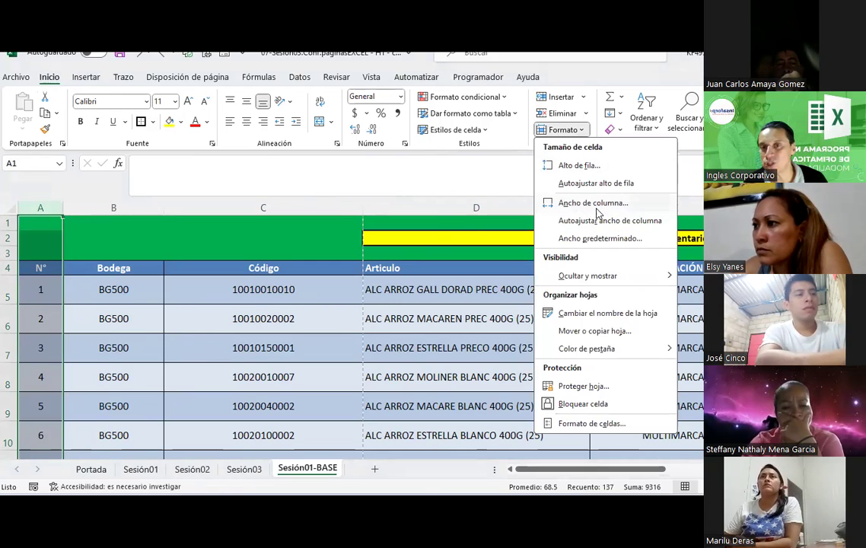
pyautogui.click(595, 204)
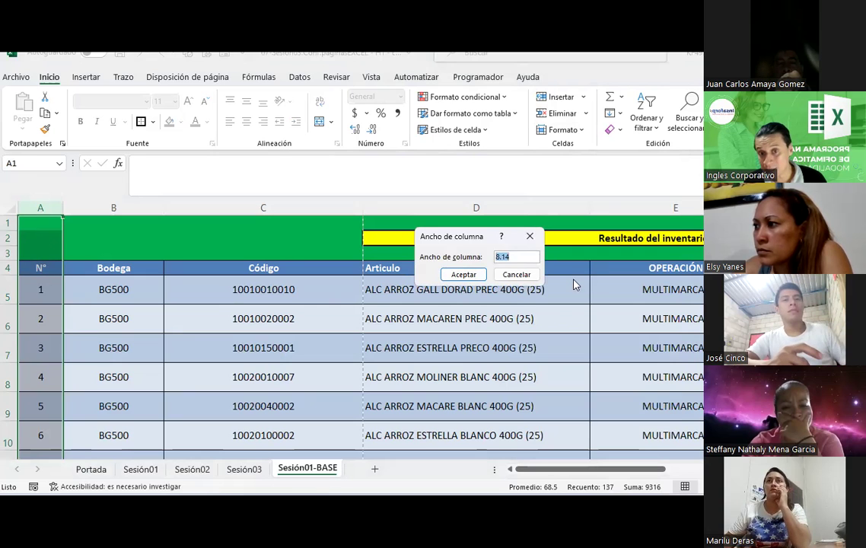
pyautogui.click(519, 255)
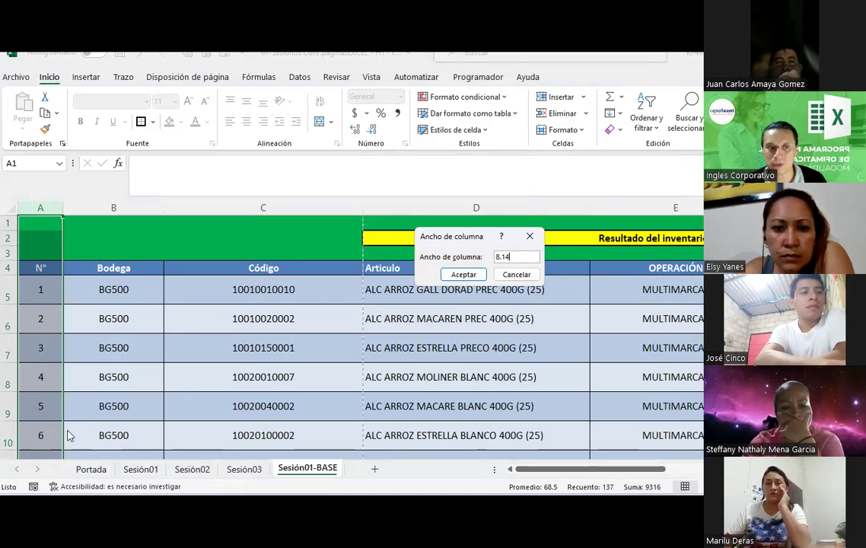
pyautogui.press('super+w')
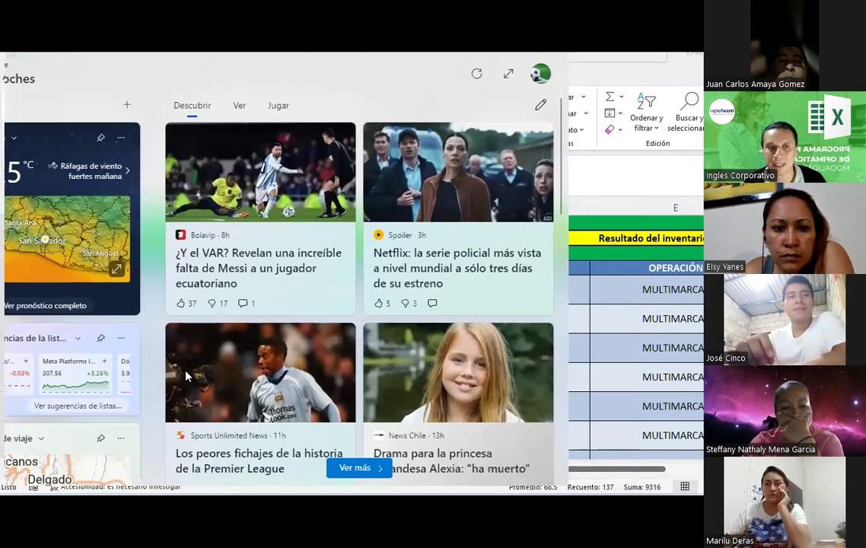
pyautogui.press('Escape')
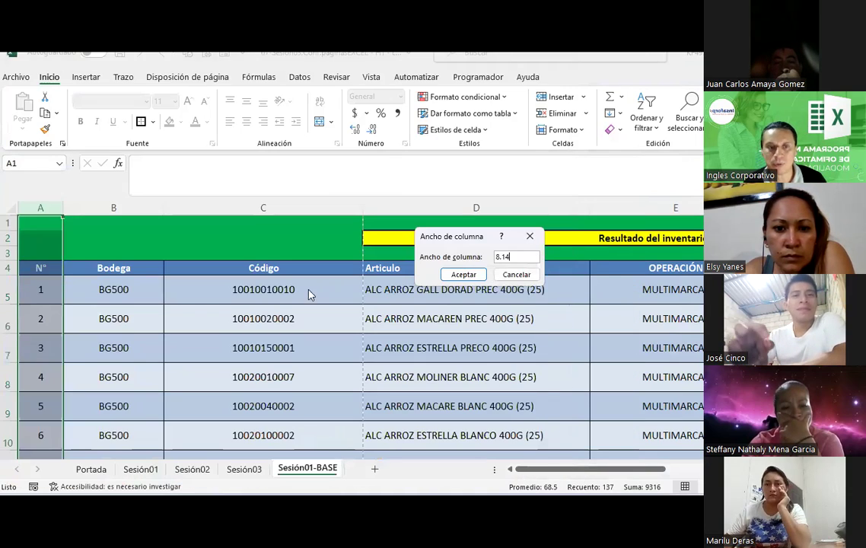
pyautogui.press('Escape')
# Step: Set column A's width to 5 through Format > Column Width
pyautogui.scroll(-9, 242, 309)
pyautogui.scroll(-6, 243, 309)
pyautogui.scroll(-3, 243, 313)
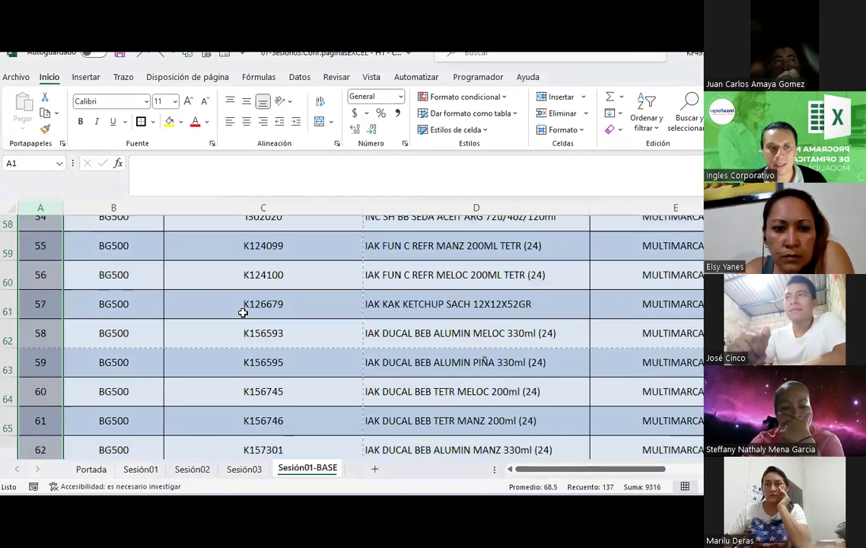
pyautogui.scroll(-7, 242, 312)
pyautogui.scroll(-5, 243, 313)
pyautogui.scroll(-8, 242, 313)
pyautogui.scroll(-3, 241, 313)
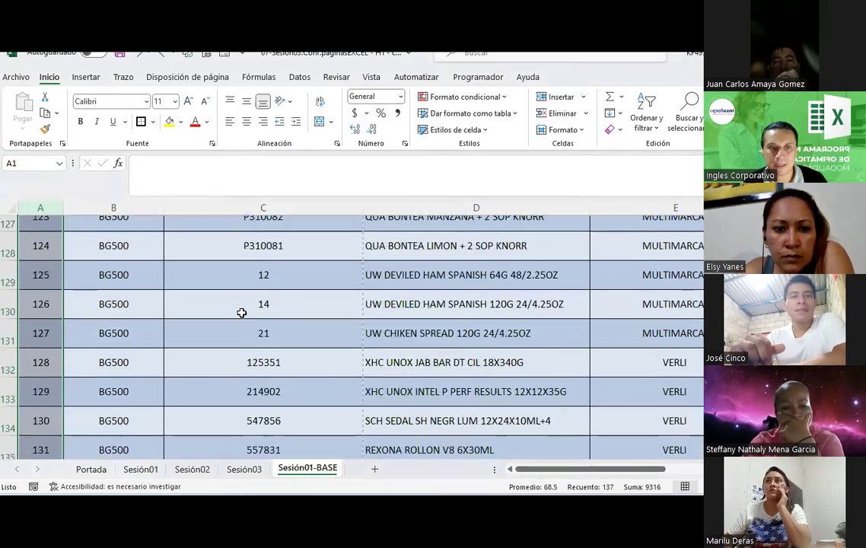
pyautogui.scroll(-9, 241, 313)
pyautogui.scroll(6, 241, 313)
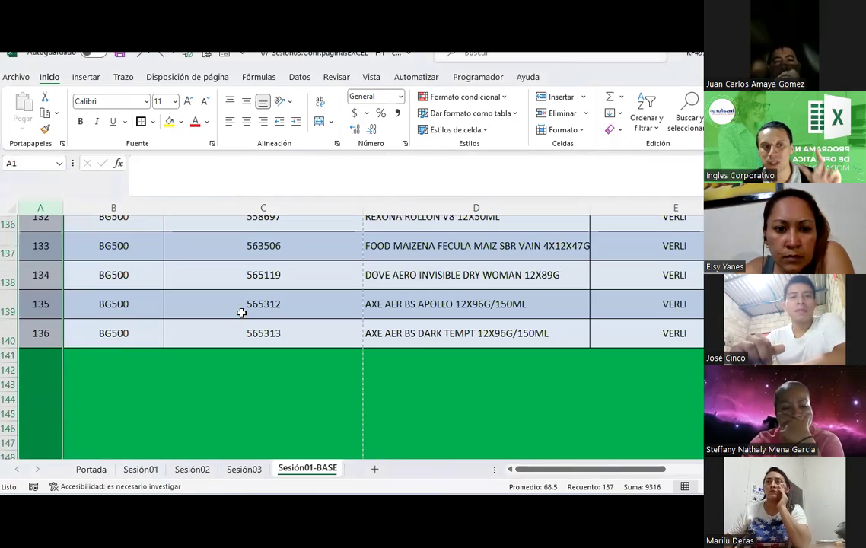
pyautogui.scroll(3, 241, 313)
pyautogui.scroll(5, 241, 313)
pyautogui.scroll(8, 242, 313)
pyautogui.scroll(9, 242, 313)
pyautogui.scroll(10, 241, 313)
pyautogui.scroll(7, 212, 298)
pyautogui.scroll(3, 213, 298)
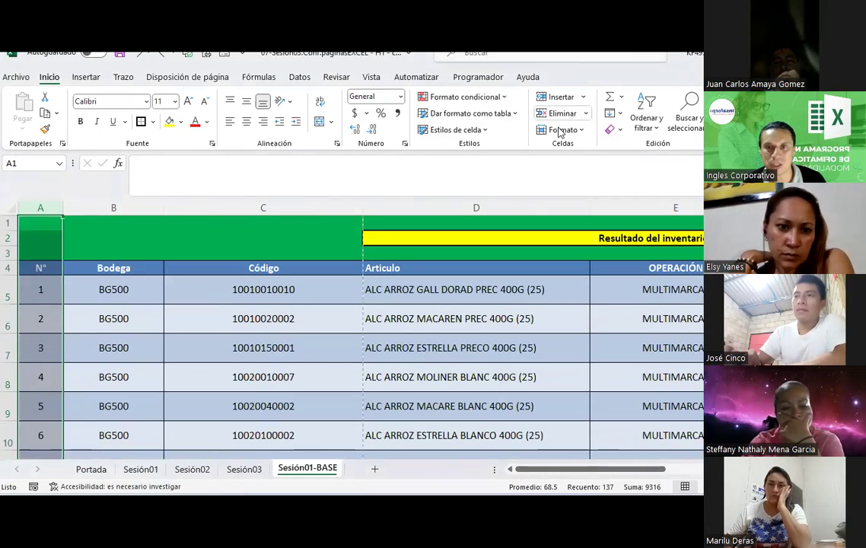
pyautogui.click(561, 129)
pyautogui.click(580, 202)
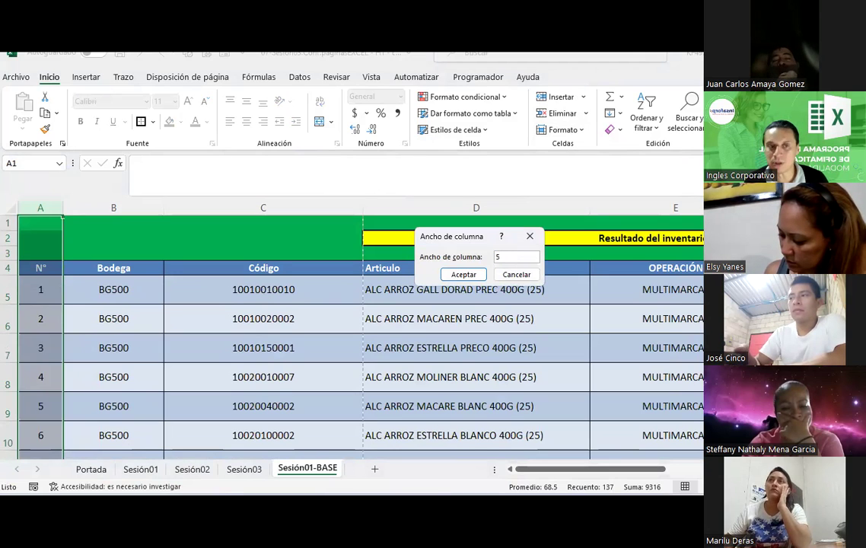
pyautogui.press('Return')
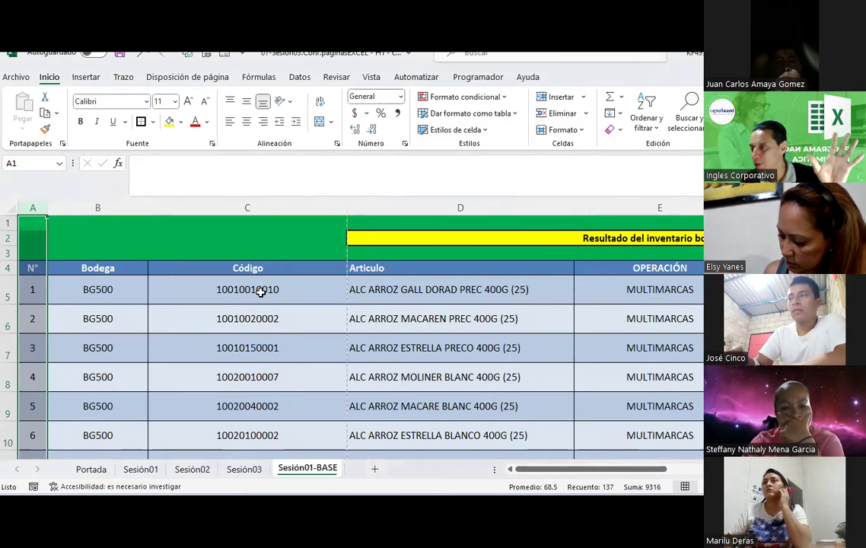
# Step: Undo the column A width change with Ctrl+Z, restoring its wider width
pyautogui.scroll(-3, 260, 292)
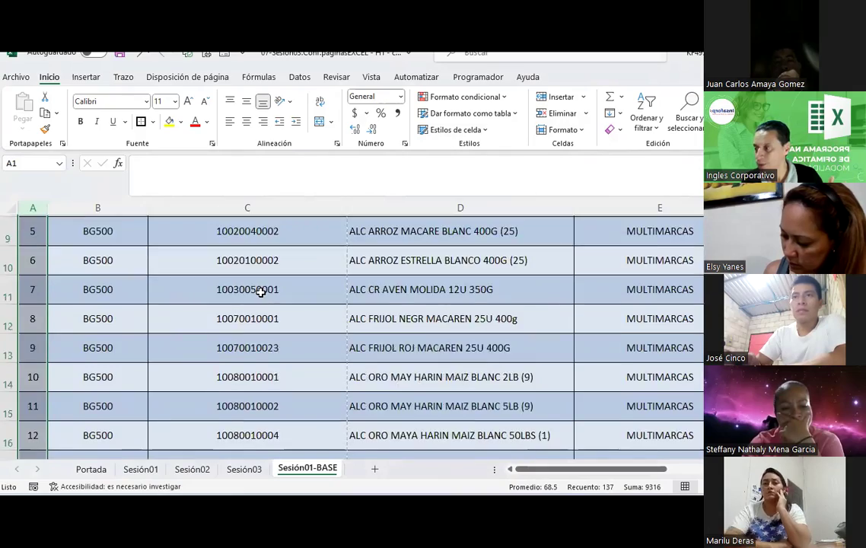
pyautogui.scroll(-3, 261, 291)
pyautogui.scroll(-4, 261, 291)
pyautogui.scroll(-5, 260, 292)
pyautogui.scroll(-7, 261, 292)
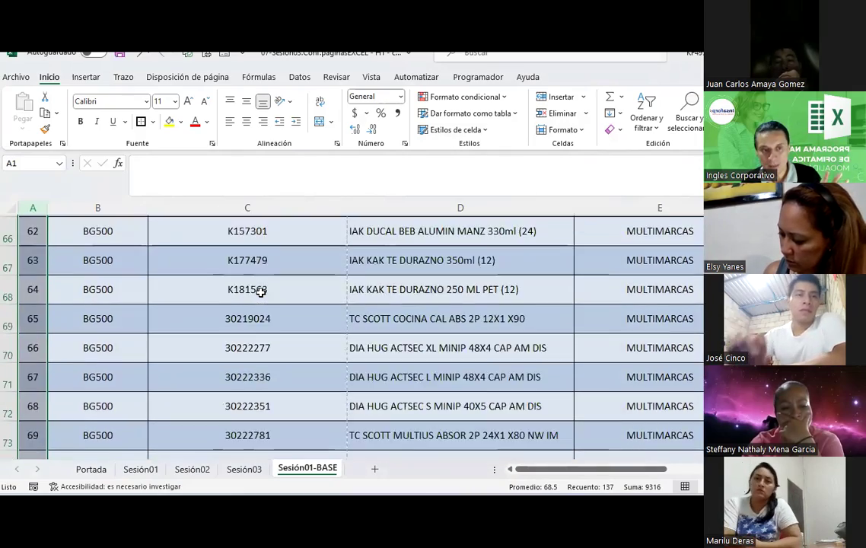
pyautogui.scroll(-6, 261, 292)
pyautogui.scroll(-7, 260, 292)
pyautogui.scroll(-4, 261, 292)
pyautogui.scroll(-6, 260, 293)
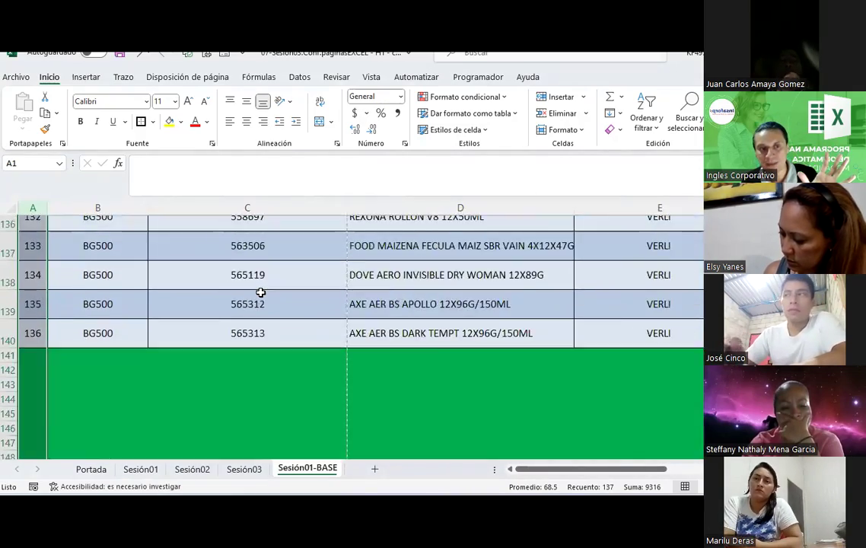
pyautogui.scroll(1, 260, 292)
pyautogui.scroll(5, 260, 292)
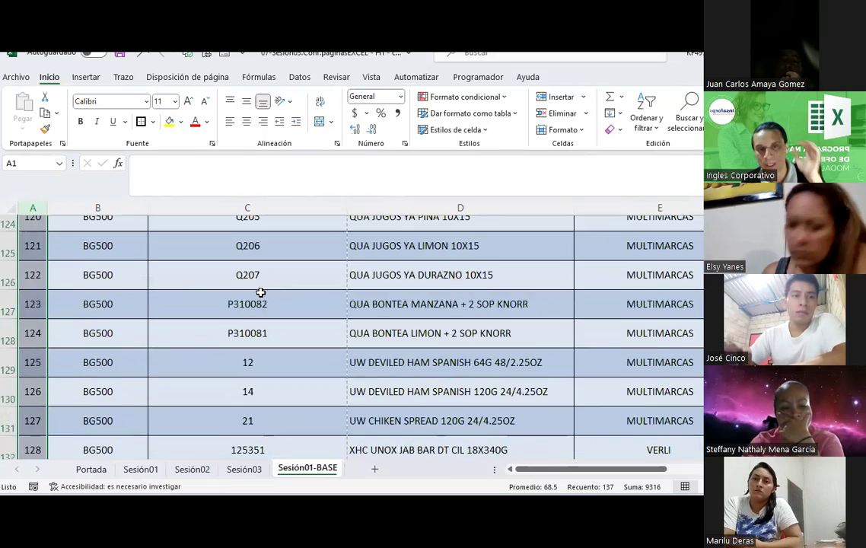
pyautogui.scroll(5, 260, 291)
pyautogui.scroll(10, 260, 292)
pyautogui.scroll(5, 261, 293)
pyautogui.scroll(2, 261, 292)
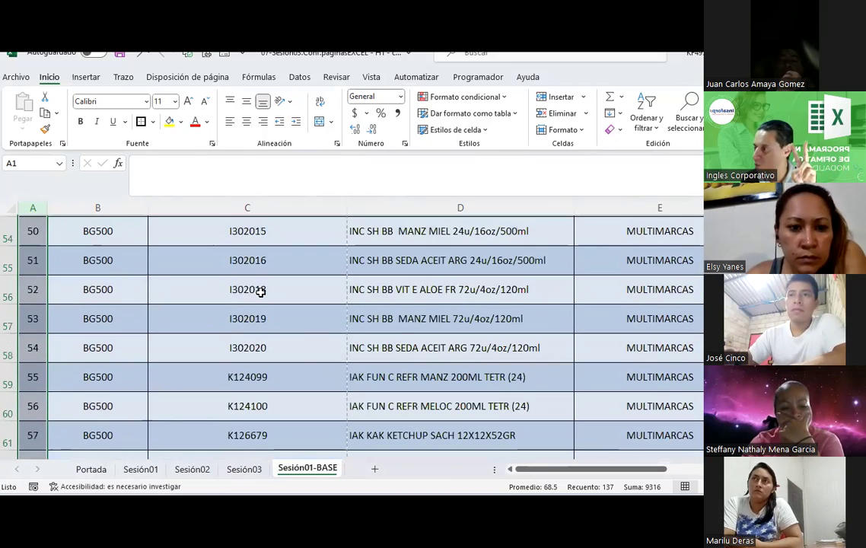
pyautogui.scroll(3, 260, 293)
pyautogui.scroll(3, 260, 293)
pyautogui.scroll(3, 260, 292)
pyautogui.scroll(6, 260, 292)
pyautogui.scroll(3, 260, 292)
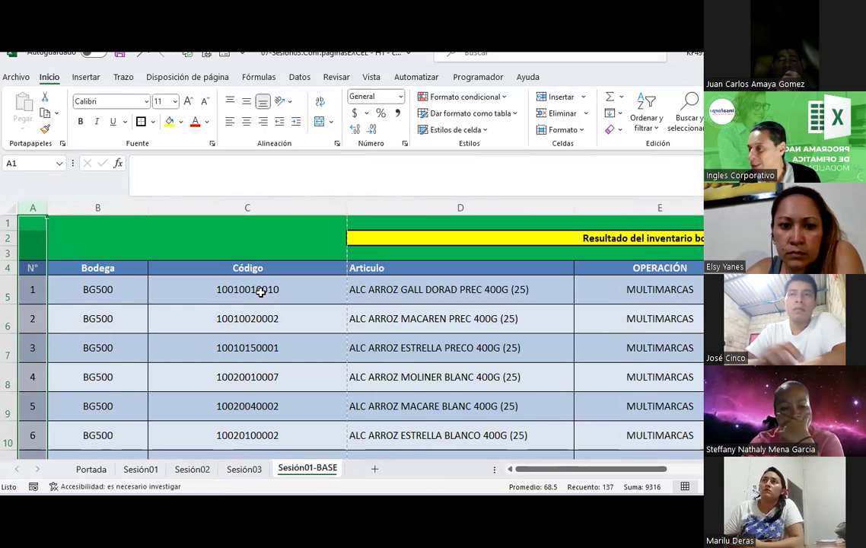
pyautogui.click(261, 292)
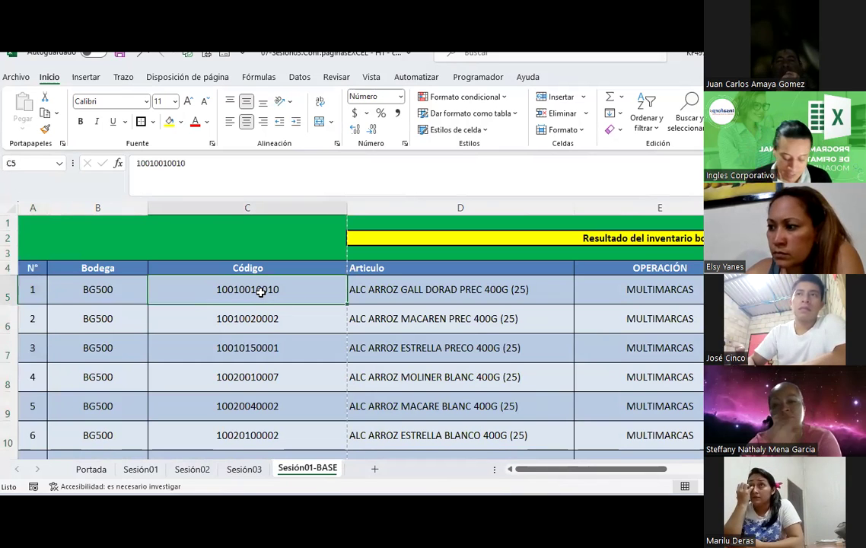
pyautogui.hotkey('ctrl', 'z')
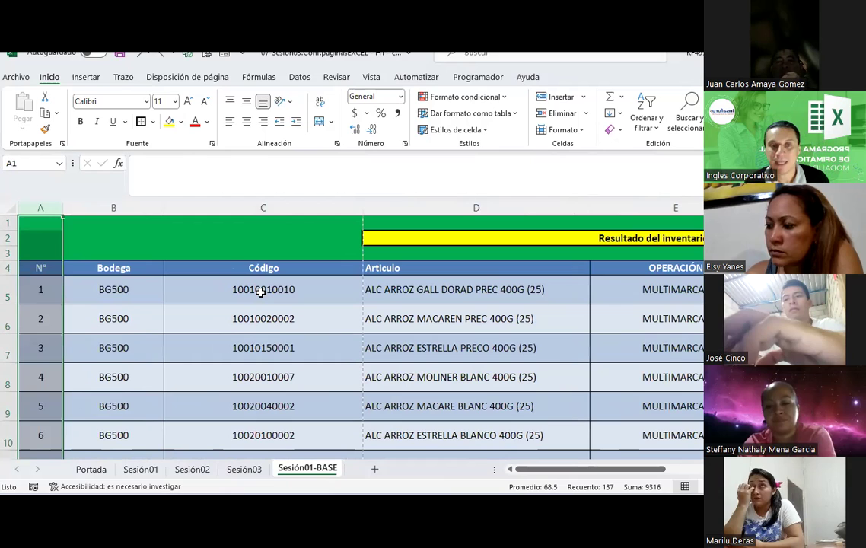
# Step: Select the inventory table's columns across the column headers
pyautogui.click(143, 339)
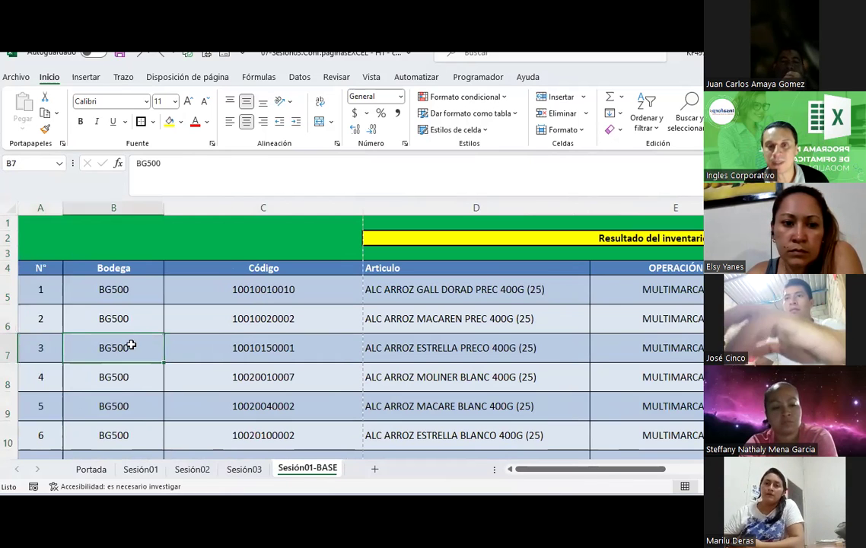
pyautogui.moveTo(37, 209)
pyautogui.mouseDown()
pyautogui.moveTo(252, 228)
pyautogui.moveTo(33, 208)
pyautogui.moveTo(119, 219)
pyautogui.moveTo(700, 228)
pyautogui.mouseUp()
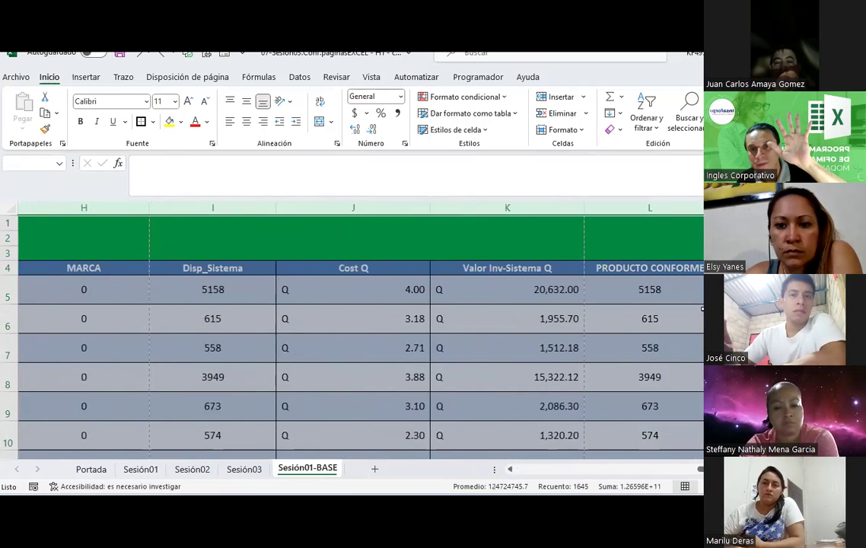
pyautogui.hscroll(-10, 361, 335)
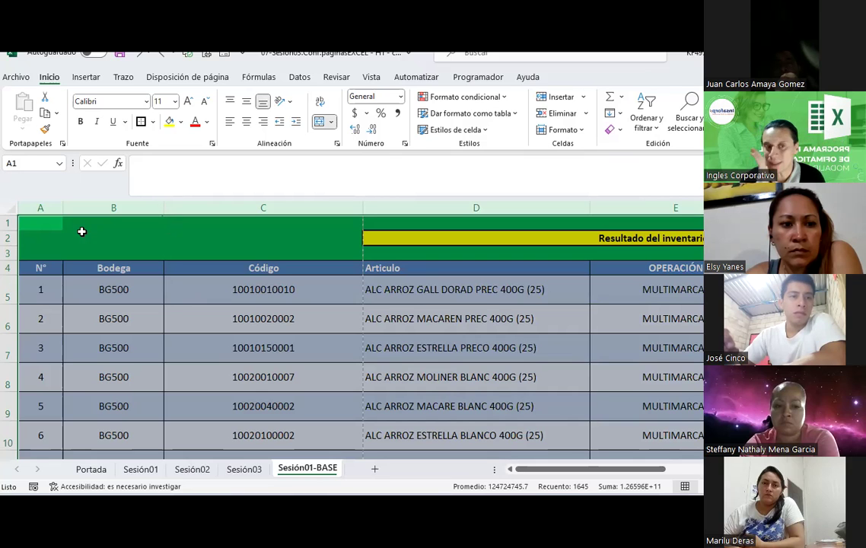
# Step: AutoFit the selected inventory columns, N° through PRODUCTO CONFORME, to their contents
pyautogui.doubleClick(166, 207)
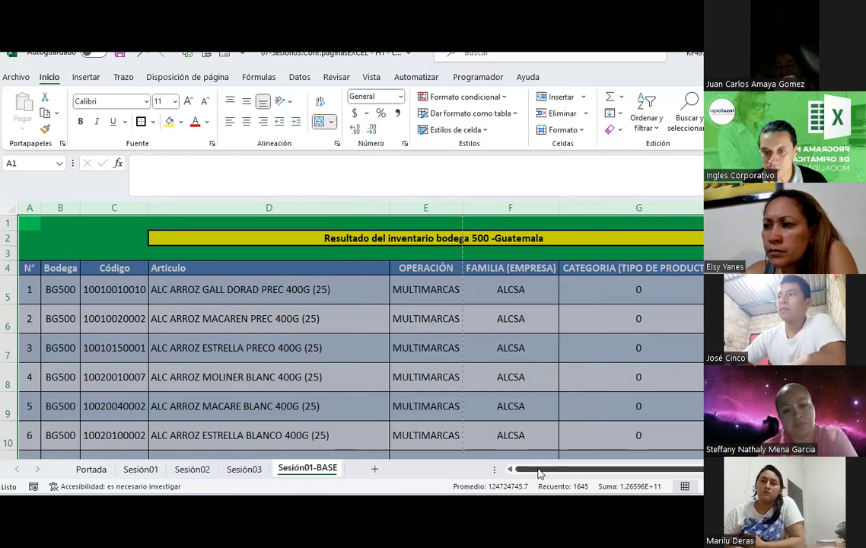
pyautogui.moveTo(541, 470); pyautogui.dragTo(683, 470)
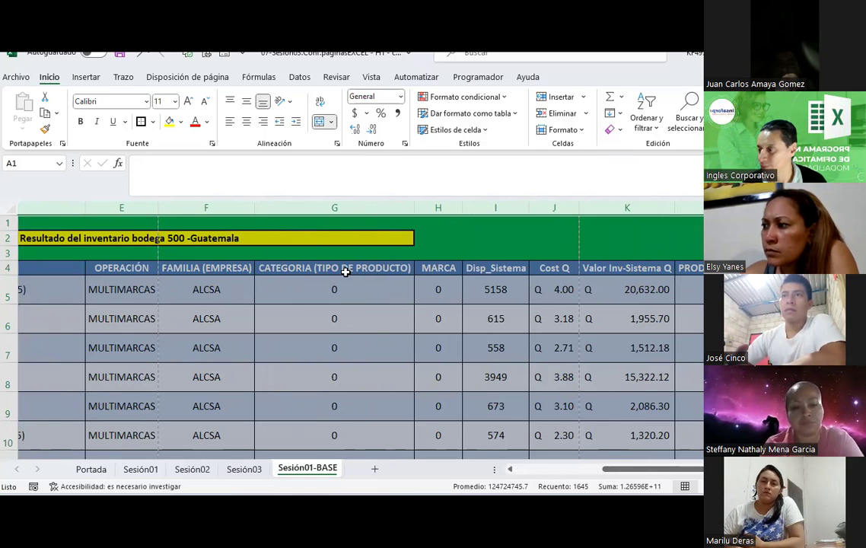
pyautogui.moveTo(638, 470); pyautogui.dragTo(533, 468)
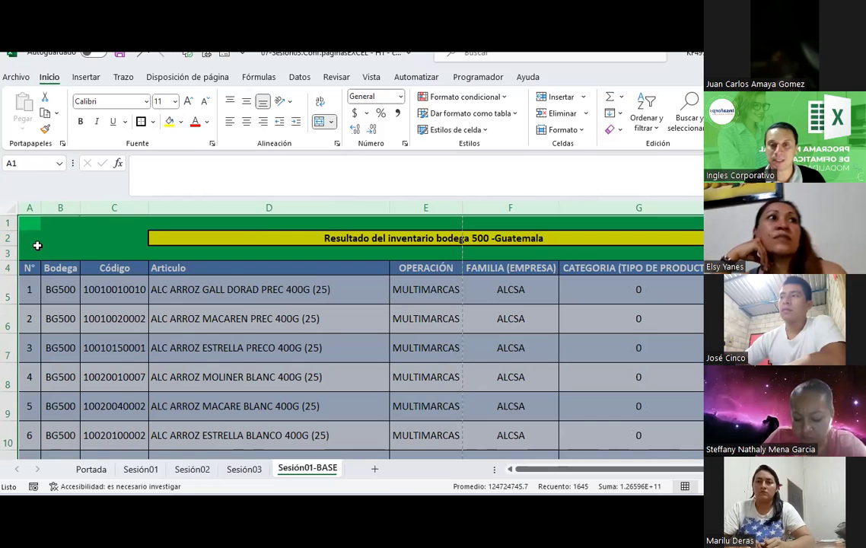
# Step: Preview the sheet in Page Layout view, then return to Normal view
pyautogui.click(169, 338)
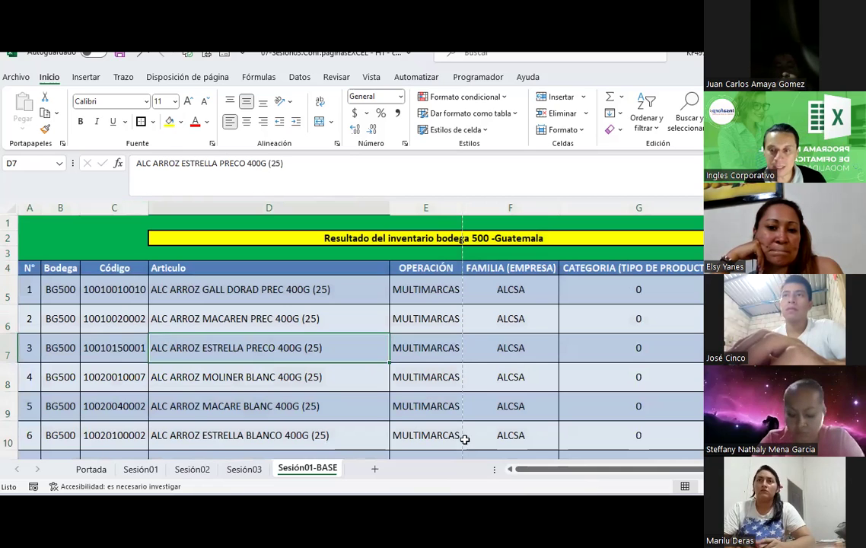
pyautogui.hotkey('alt', 'w')
pyautogui.press('p')
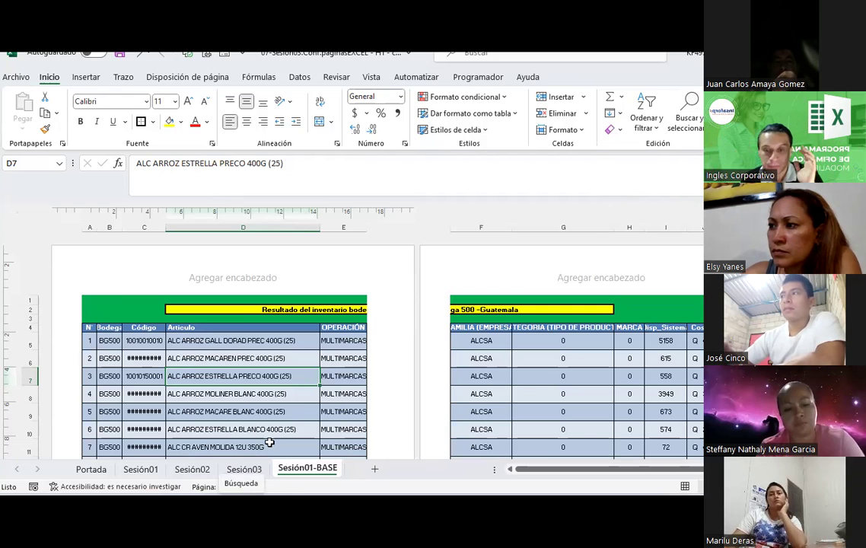
pyautogui.click(685, 487)
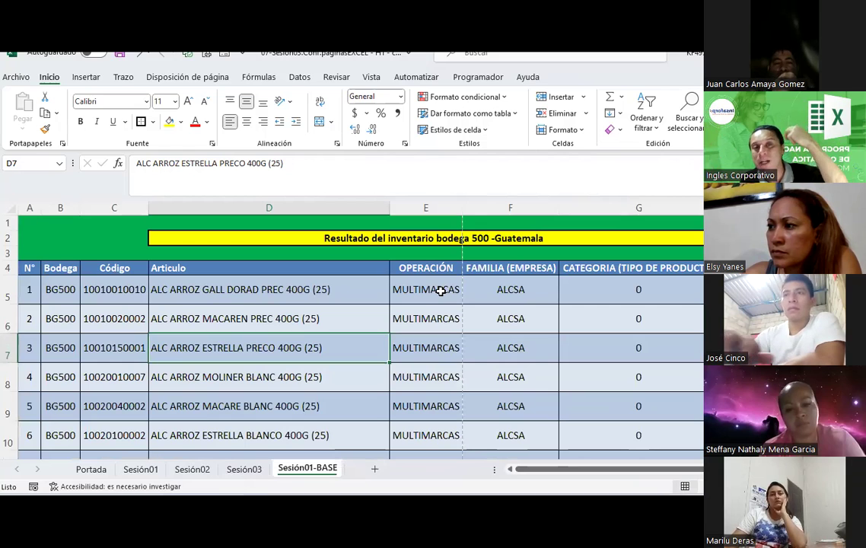
# Step: Select the header cells A4 to I4 and bring up the Disposición de página options
pyautogui.moveTo(582, 472); pyautogui.dragTo(698, 488)
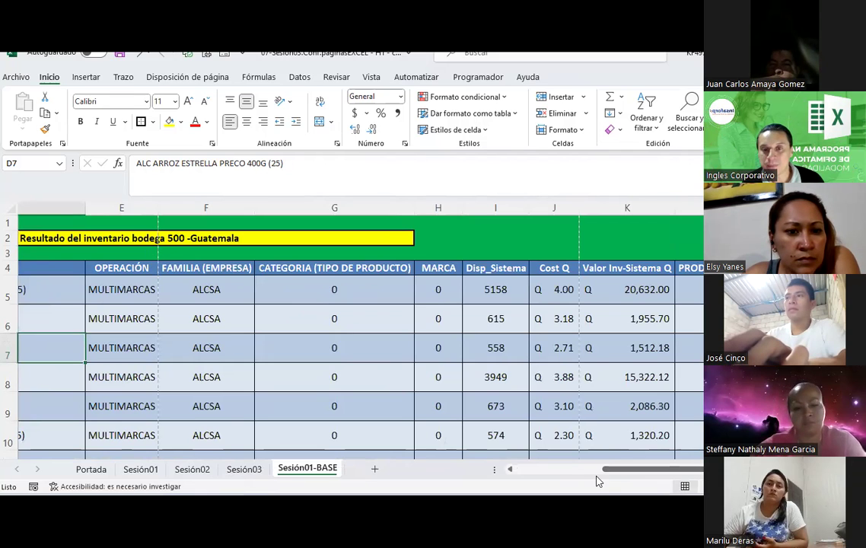
pyautogui.click(536, 470)
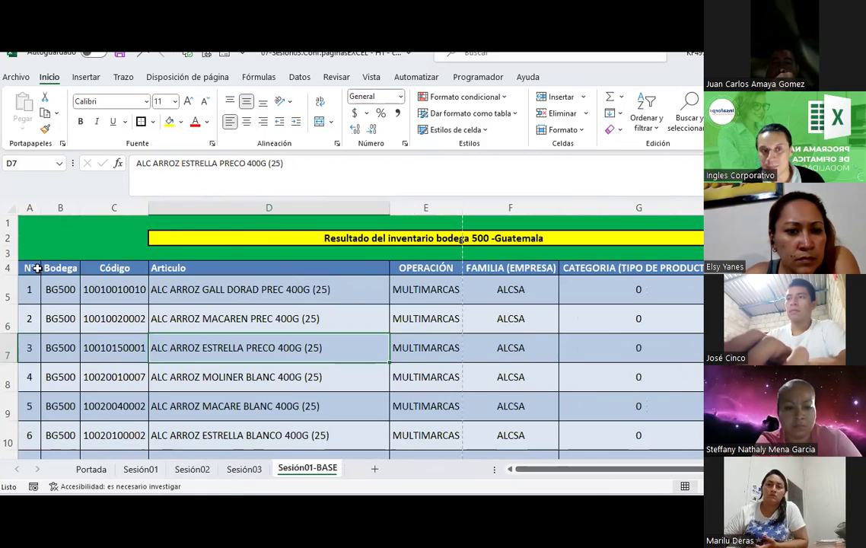
pyautogui.moveTo(36, 268); pyautogui.dragTo(429, 266)
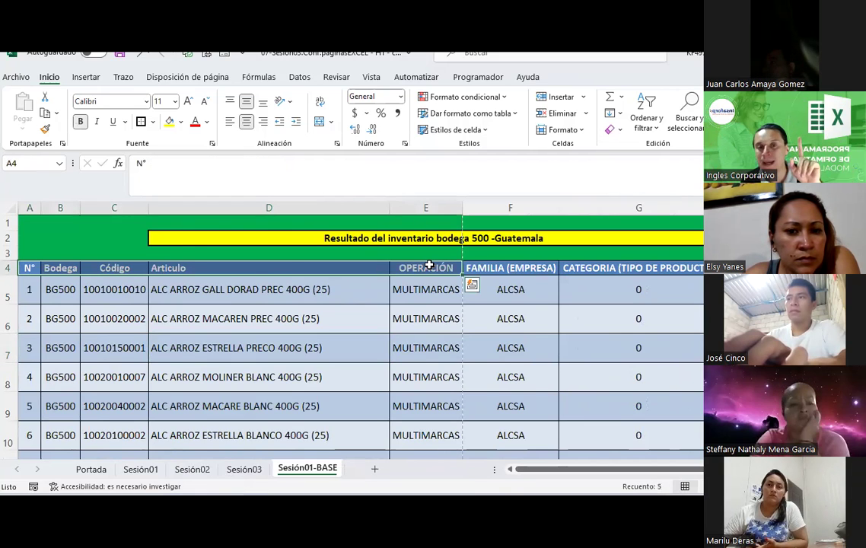
pyautogui.moveTo(669, 470); pyautogui.dragTo(700, 471)
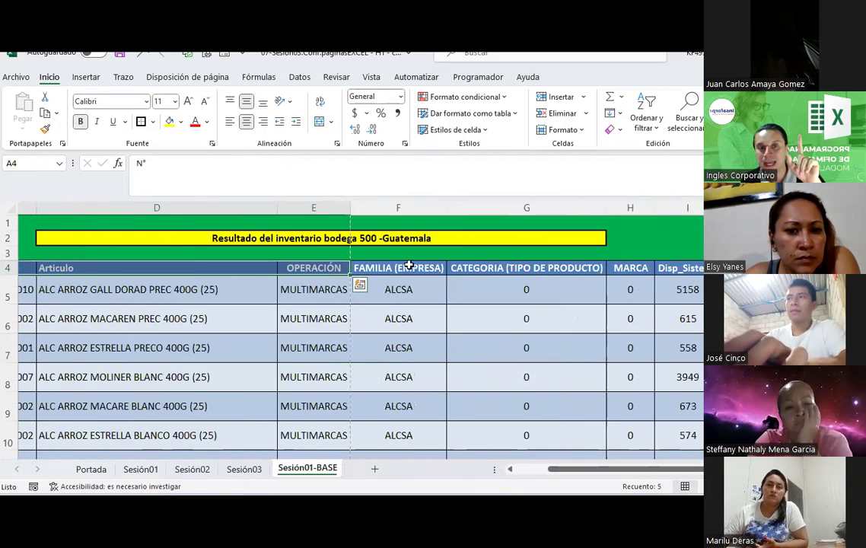
pyautogui.moveTo(388, 270)
pyautogui.mouseDown()
pyautogui.moveTo(699, 269)
pyautogui.moveTo(613, 274)
pyautogui.moveTo(689, 293)
pyautogui.mouseUp()
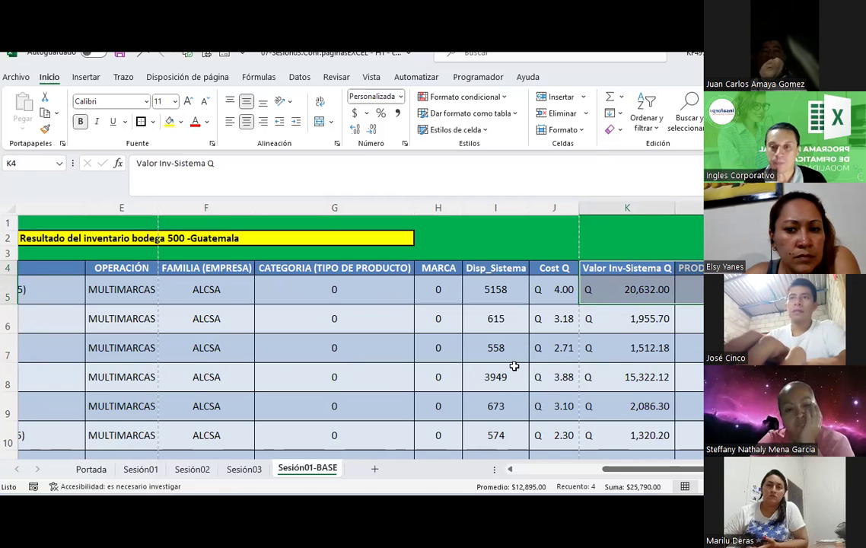
pyautogui.click(527, 470)
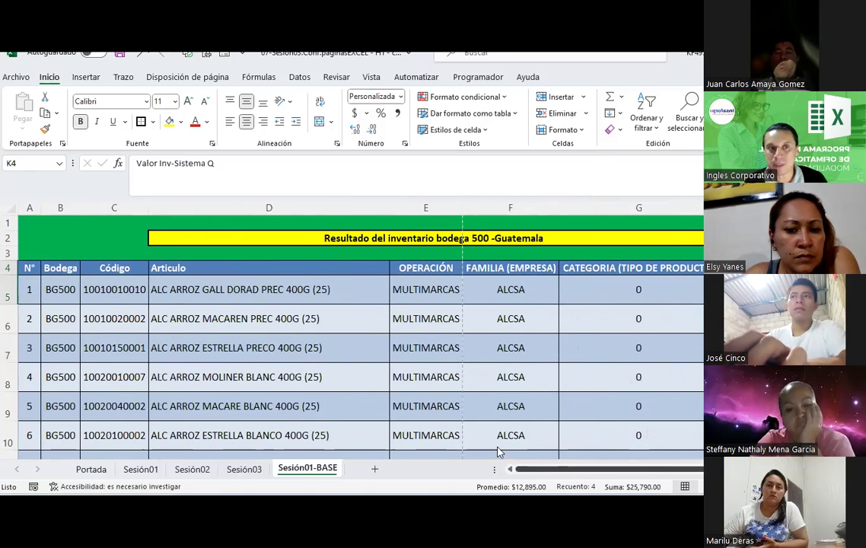
pyautogui.click(188, 77)
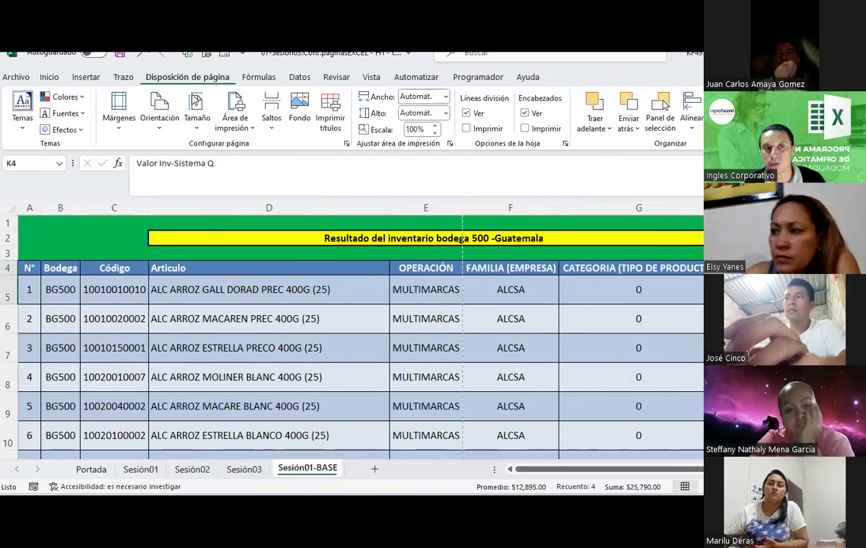
# Step: Save the workbook and apply the Normal margin preset to the sheet
pyautogui.click(123, 59)
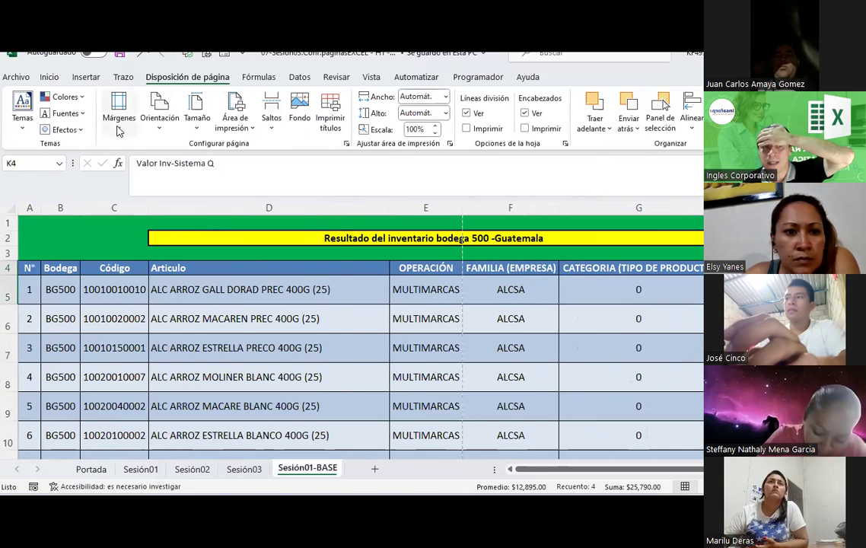
pyautogui.click(118, 128)
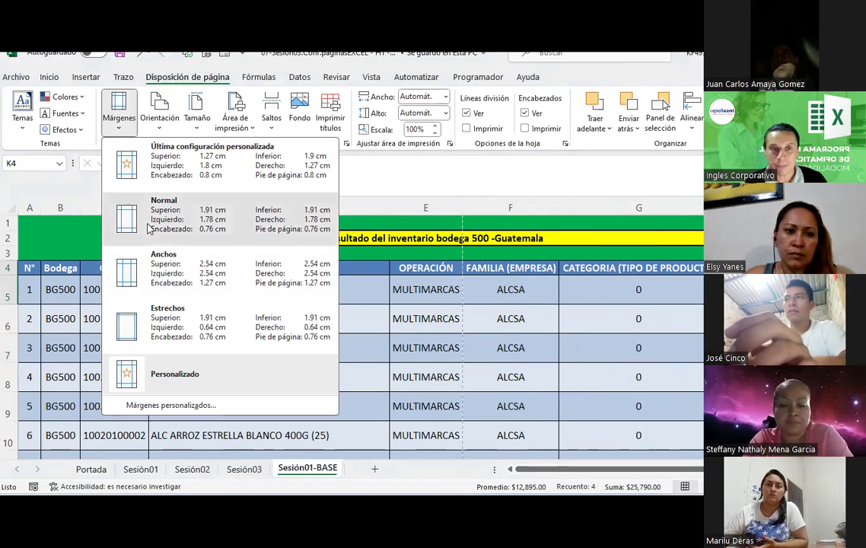
pyautogui.click(148, 229)
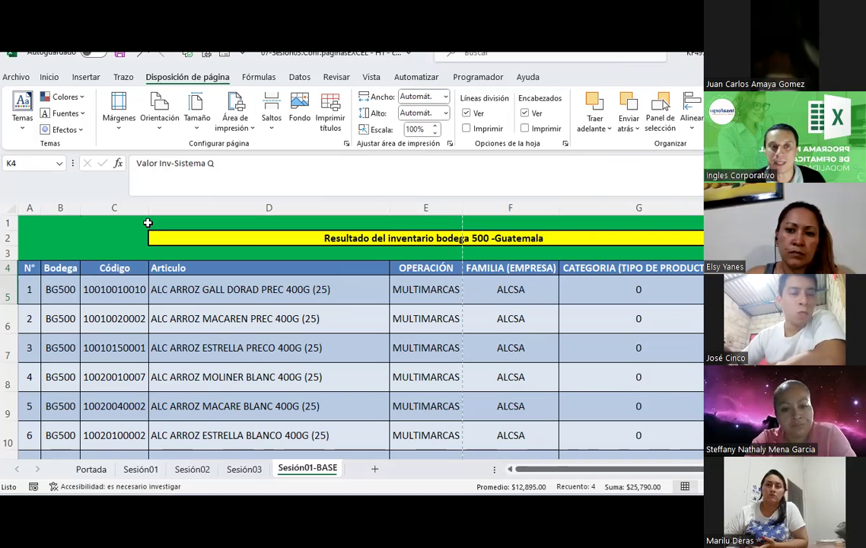
pyautogui.click(119, 111)
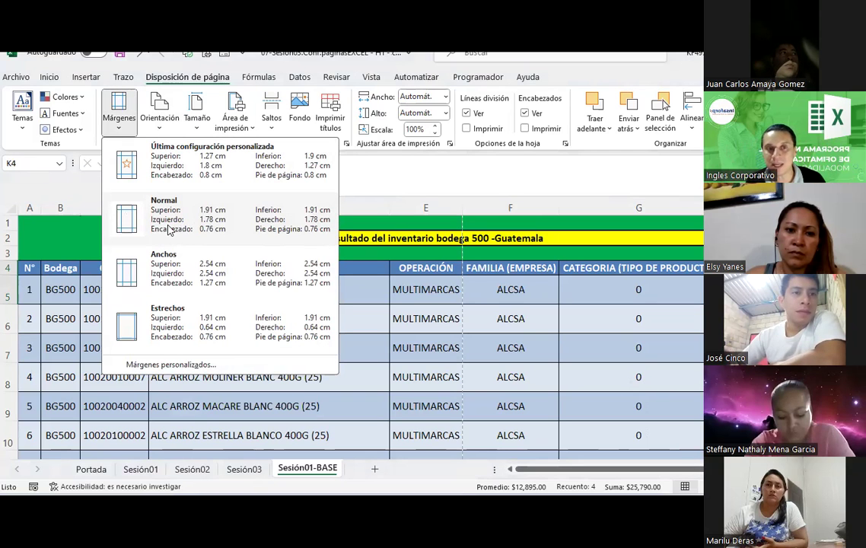
pyautogui.click(158, 221)
# Step: Check the new page break around cell L7, then return to the table's start
pyautogui.moveTo(638, 469); pyautogui.dragTo(686, 469)
pyautogui.click(554, 347)
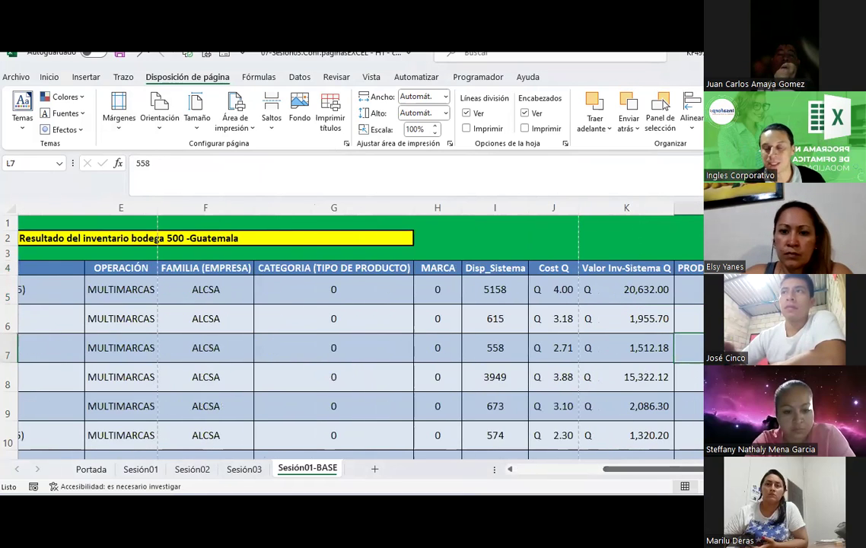
pyautogui.click(539, 470)
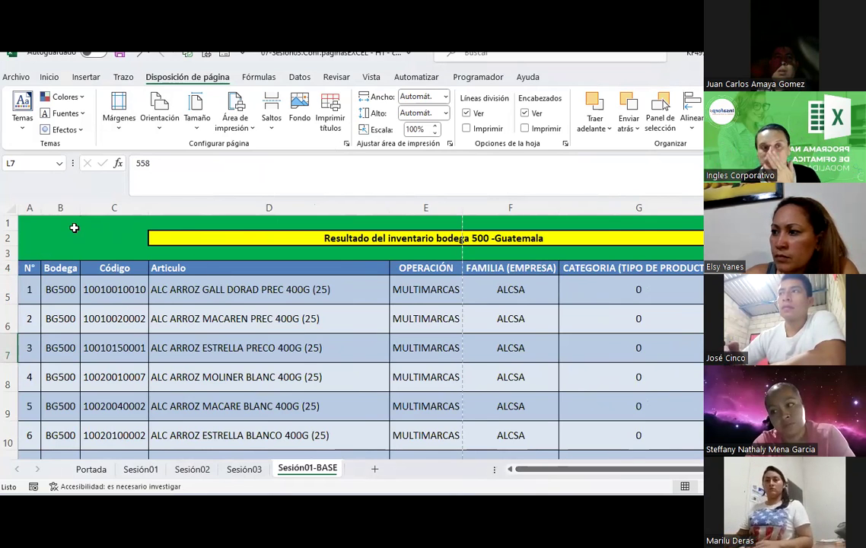
# Step: Set the inventory sheet's orientation to Horizontal (landscape)
pyautogui.click(163, 123)
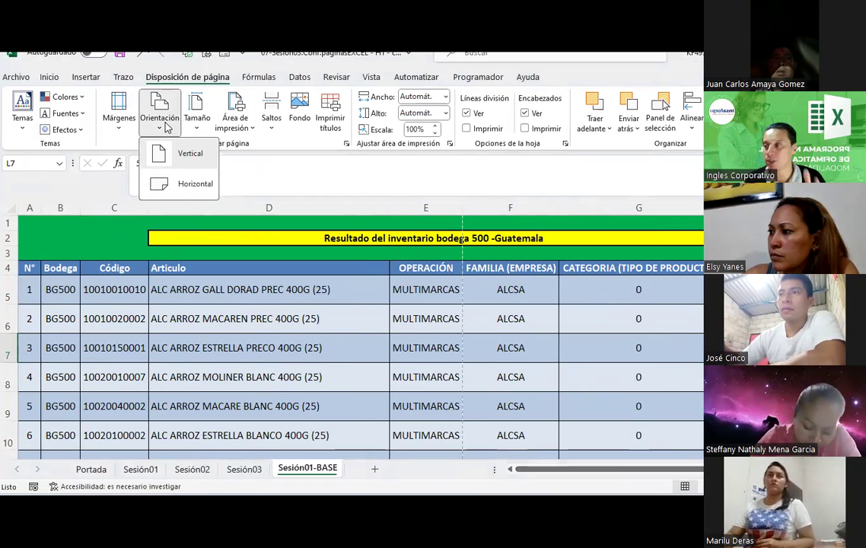
pyautogui.hotkey('alt', 'Tab')
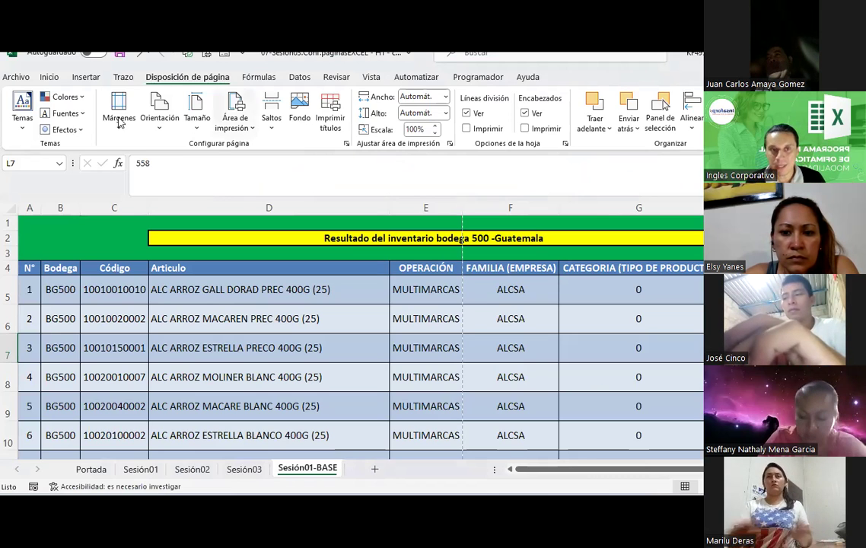
pyautogui.click(159, 114)
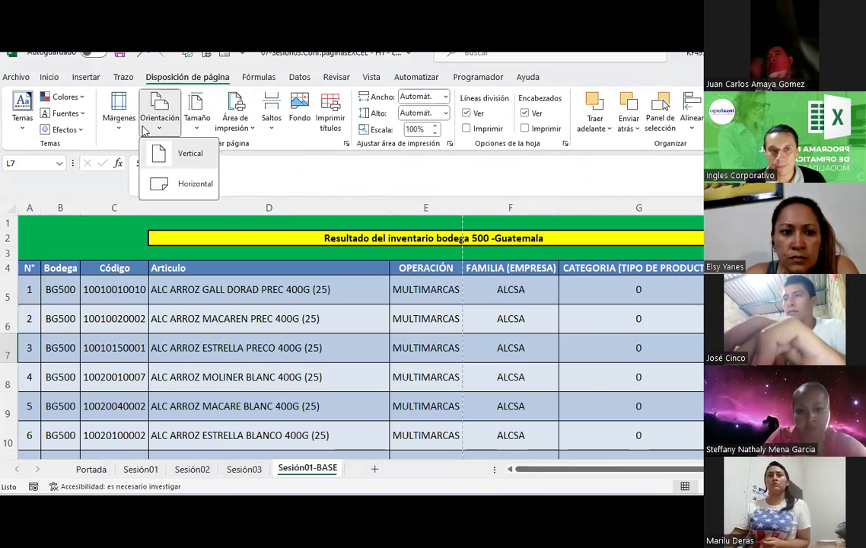
pyautogui.click(179, 186)
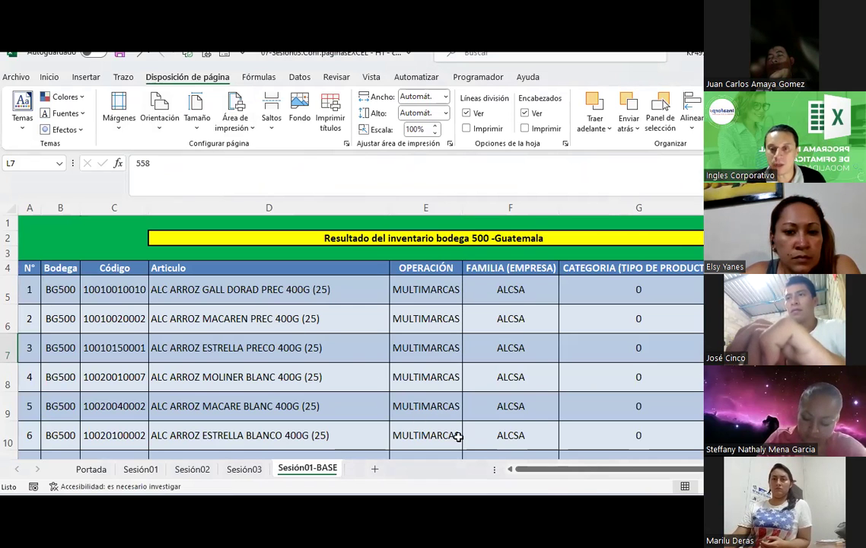
pyautogui.moveTo(581, 470); pyautogui.dragTo(621, 470)
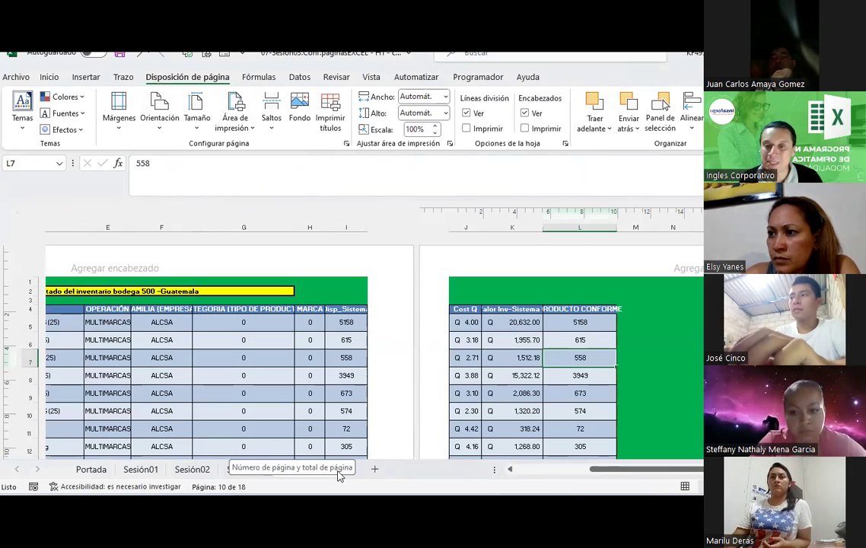
# Step: View the page's left side, then switch from Page Layout back to Normal view
pyautogui.click(532, 471)
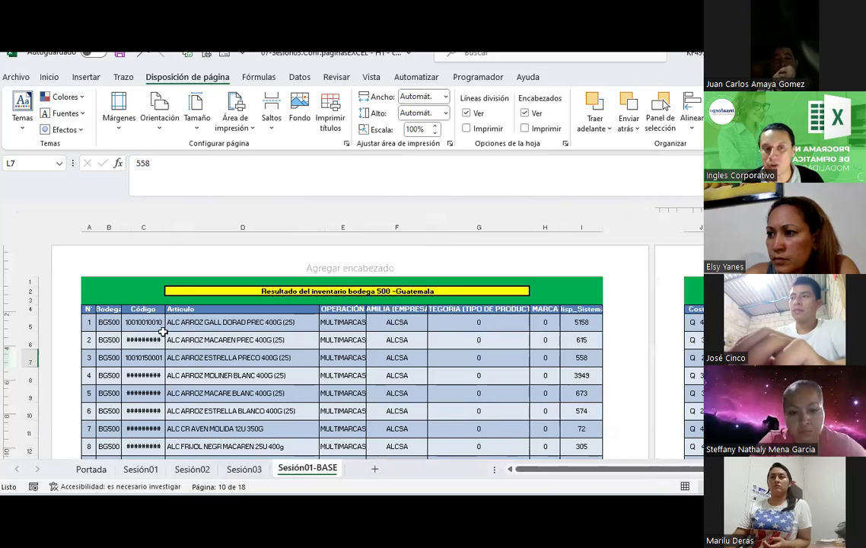
pyautogui.moveTo(611, 469); pyautogui.dragTo(658, 472)
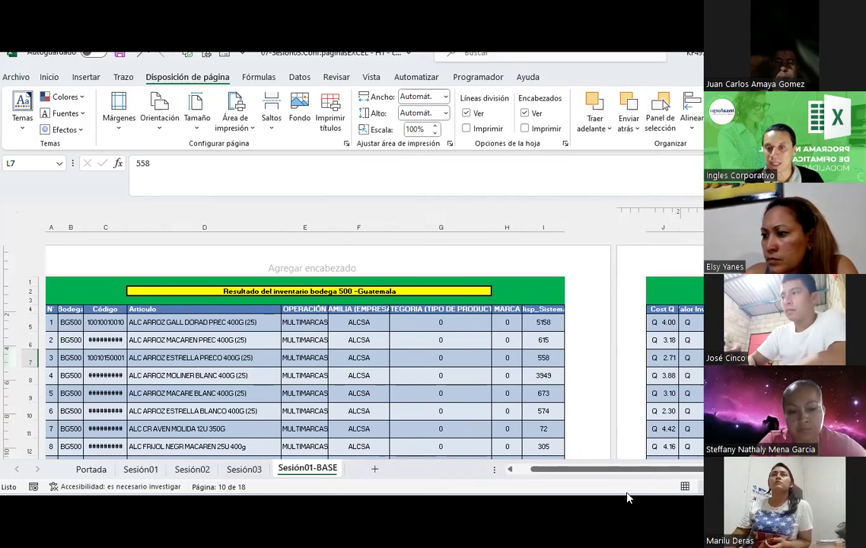
pyautogui.click(685, 486)
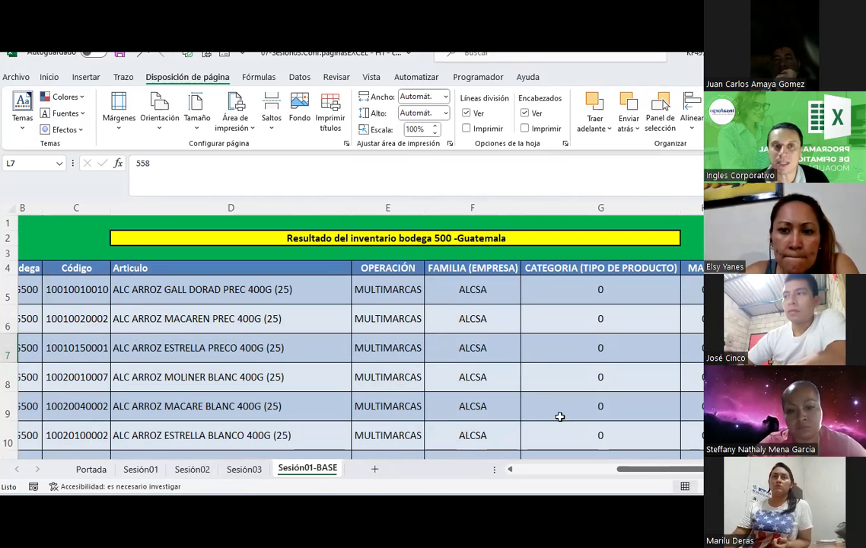
pyautogui.click(201, 136)
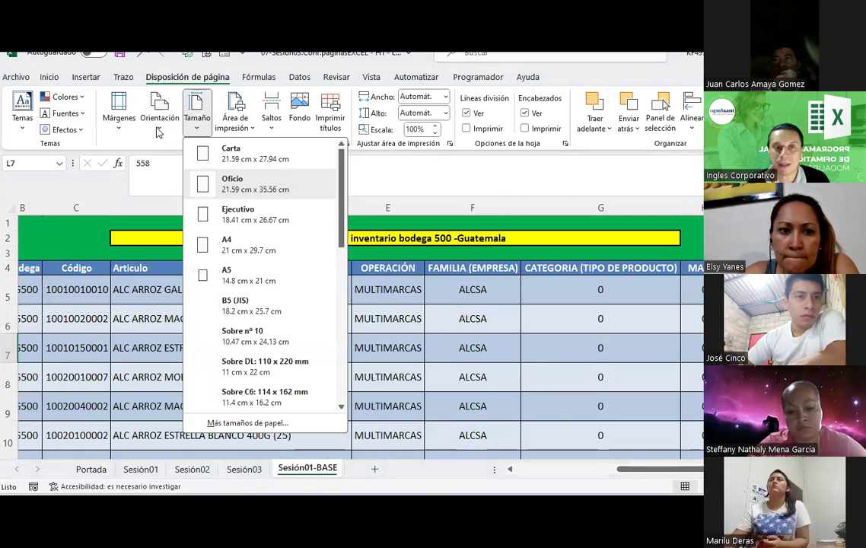
pyautogui.click(158, 128)
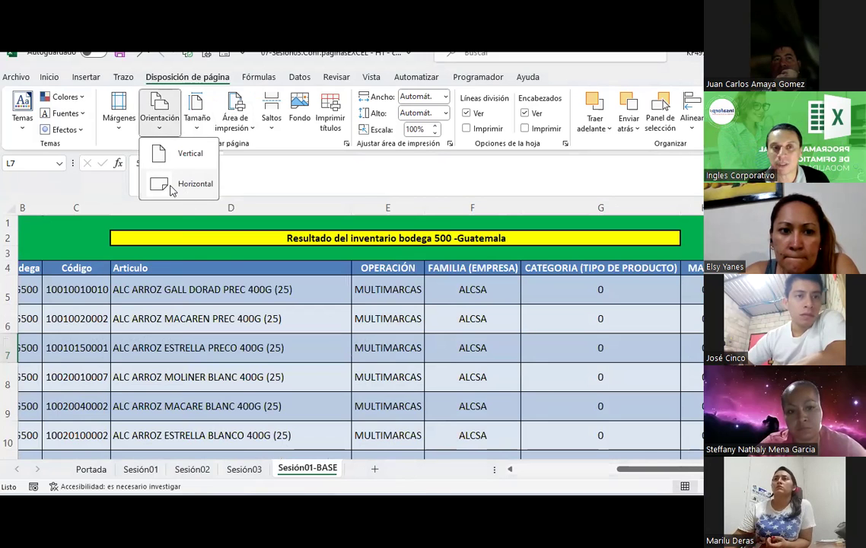
pyautogui.click(166, 133)
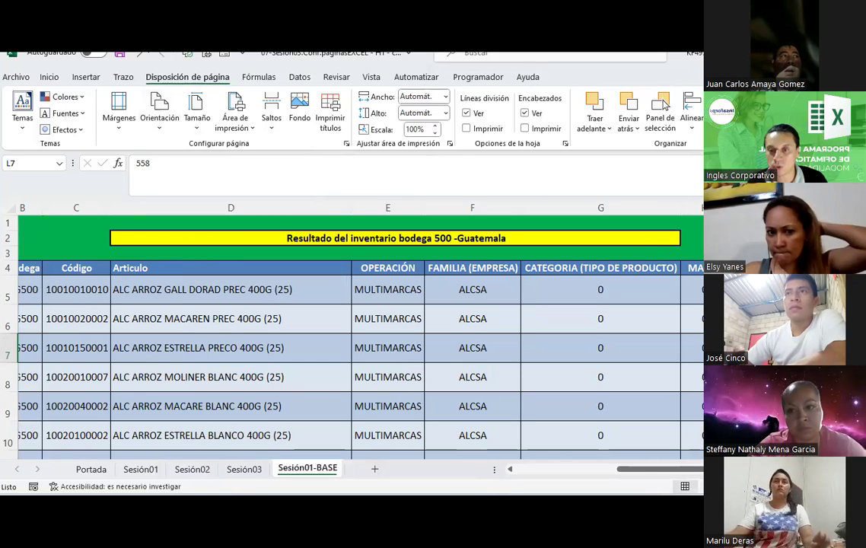
pyautogui.moveTo(639, 469)
pyautogui.mouseDown()
pyautogui.moveTo(612, 455)
pyautogui.moveTo(664, 106)
pyautogui.mouseUp()
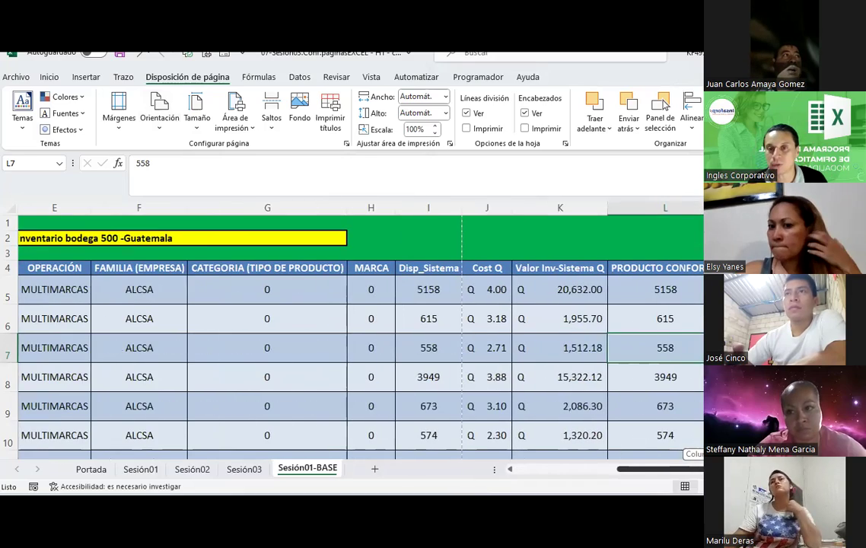
pyautogui.moveTo(628, 300)
pyautogui.mouseDown()
pyautogui.moveTo(683, 450)
pyautogui.moveTo(604, 434)
pyautogui.mouseUp()
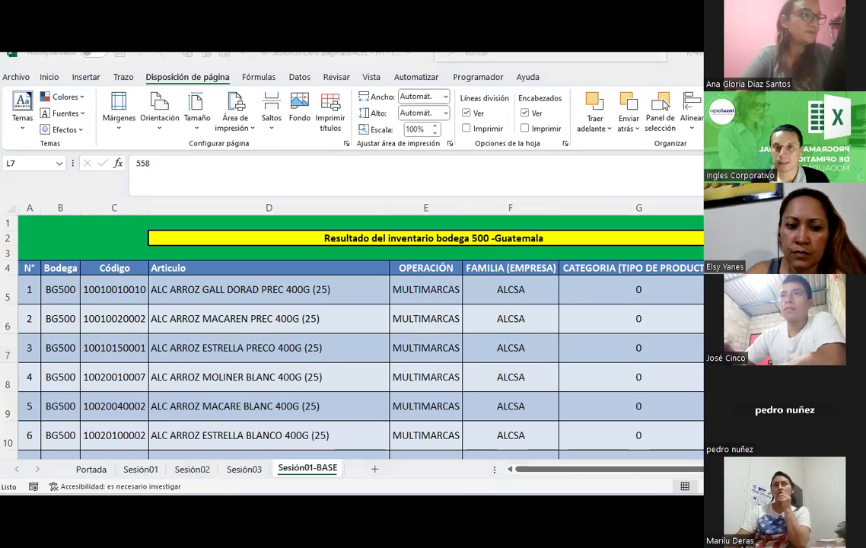
pyautogui.click(551, 286)
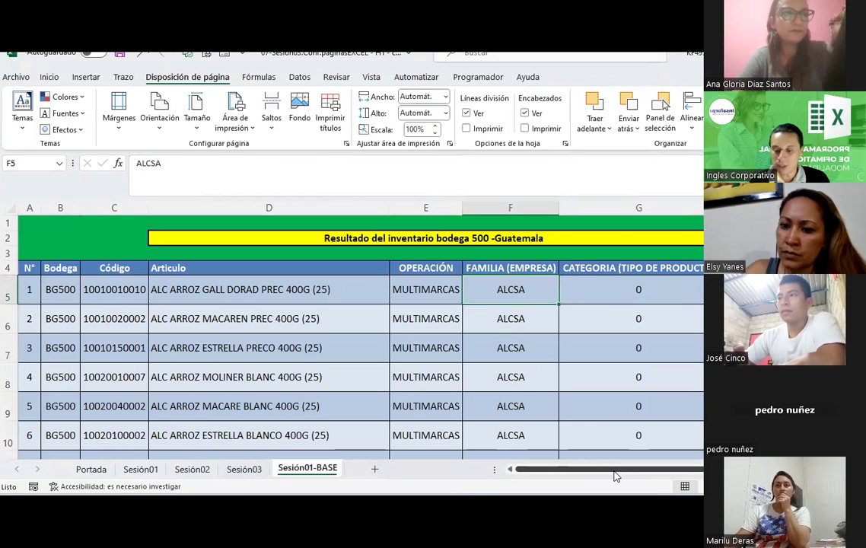
pyautogui.moveTo(616, 475)
pyautogui.mouseDown()
pyautogui.moveTo(647, 472)
pyautogui.moveTo(576, 467)
pyautogui.mouseUp()
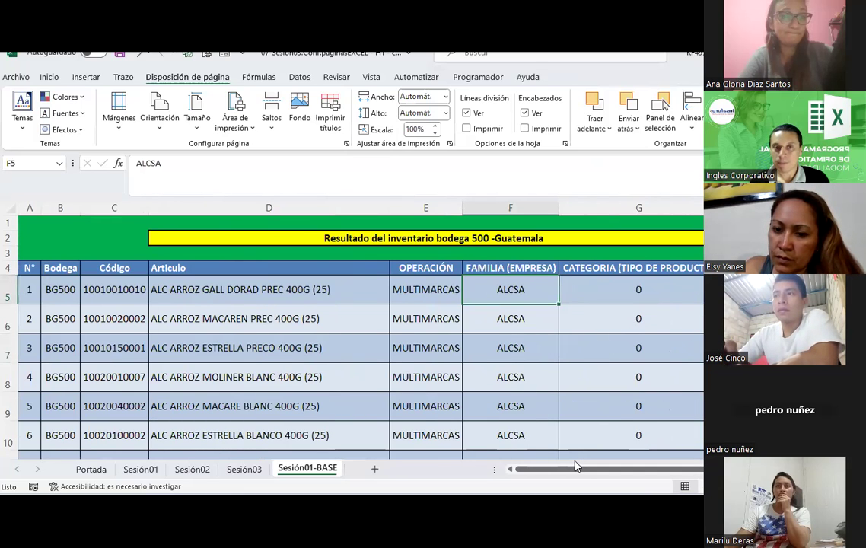
# Step: Open the Tamaño paper size list under Disposición de página
pyautogui.click(195, 134)
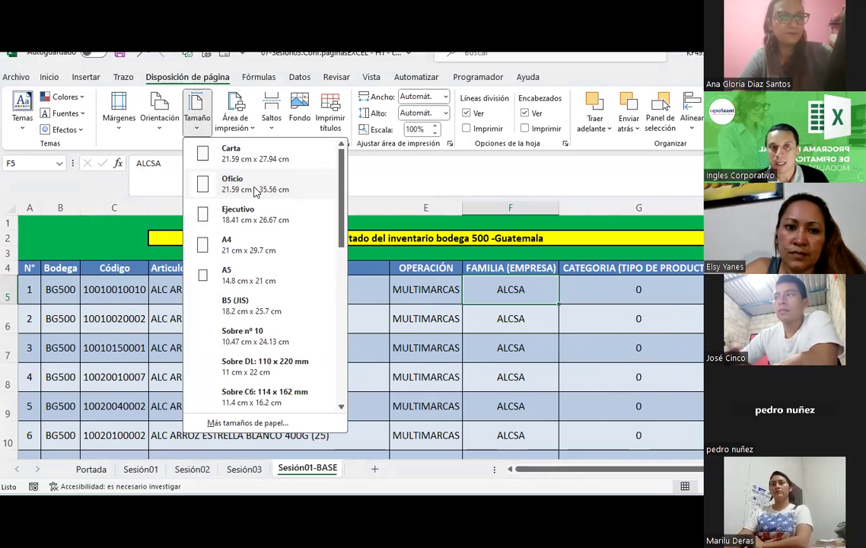
# Step: Choose Carta paper size, preview it in Page Layout, then return to Normal view
pyautogui.click(252, 155)
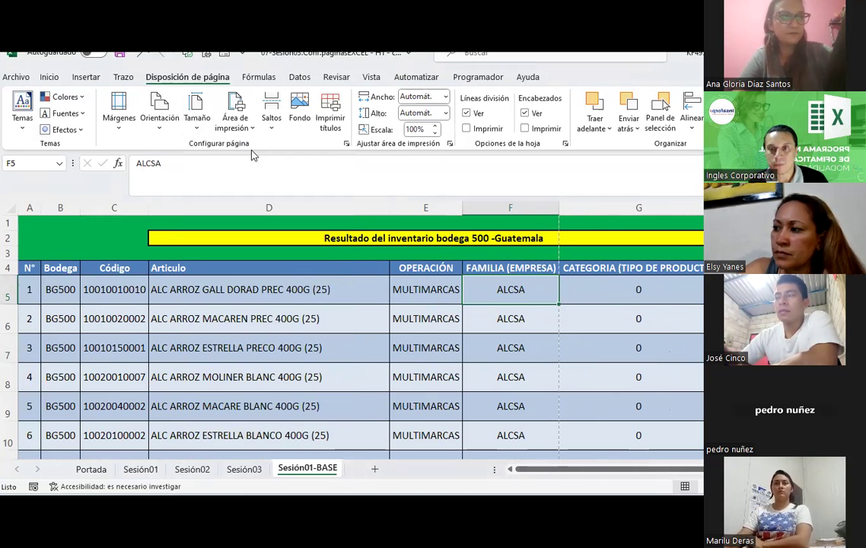
pyautogui.moveTo(607, 464); pyautogui.dragTo(680, 466)
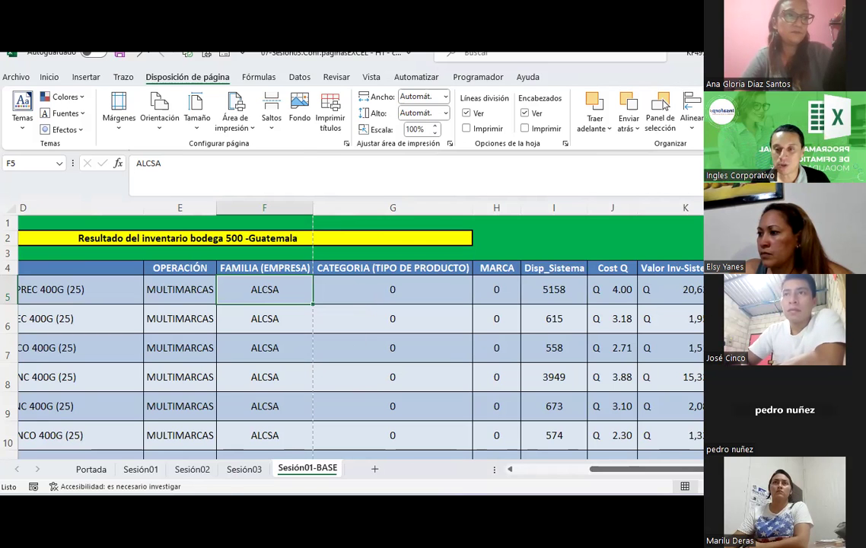
pyautogui.hotkey('alt', 'w')
pyautogui.press('p')
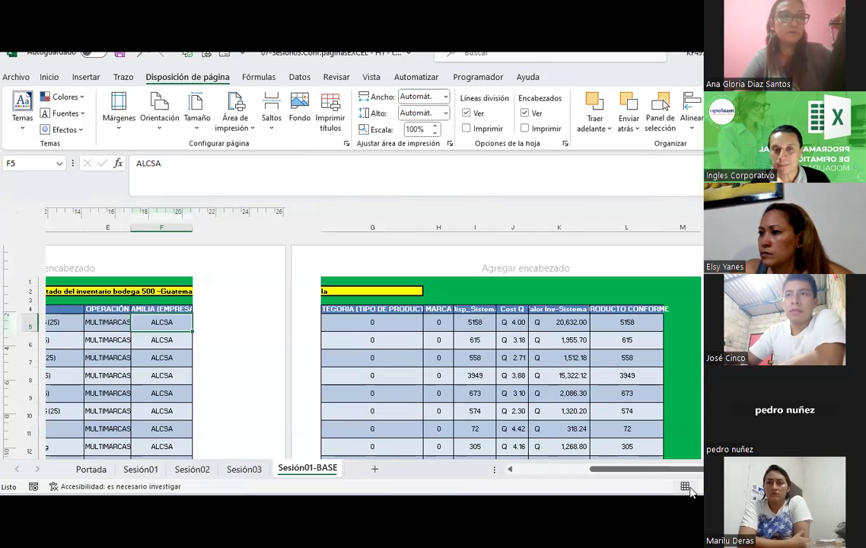
pyautogui.click(685, 488)
# Step: Check where the new page break falls near the FAMILIA (EMPRESA) column
pyautogui.click(394, 291)
pyautogui.moveTo(695, 472); pyautogui.dragTo(576, 470)
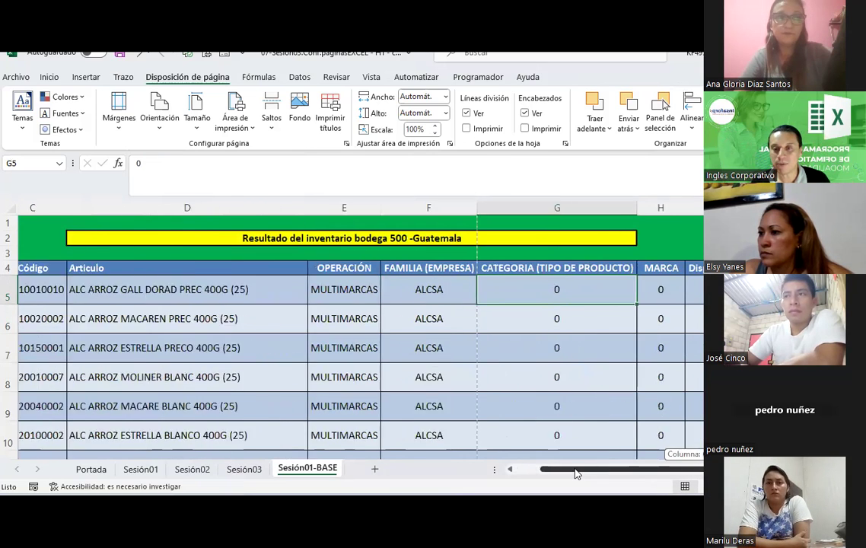
pyautogui.click(510, 208)
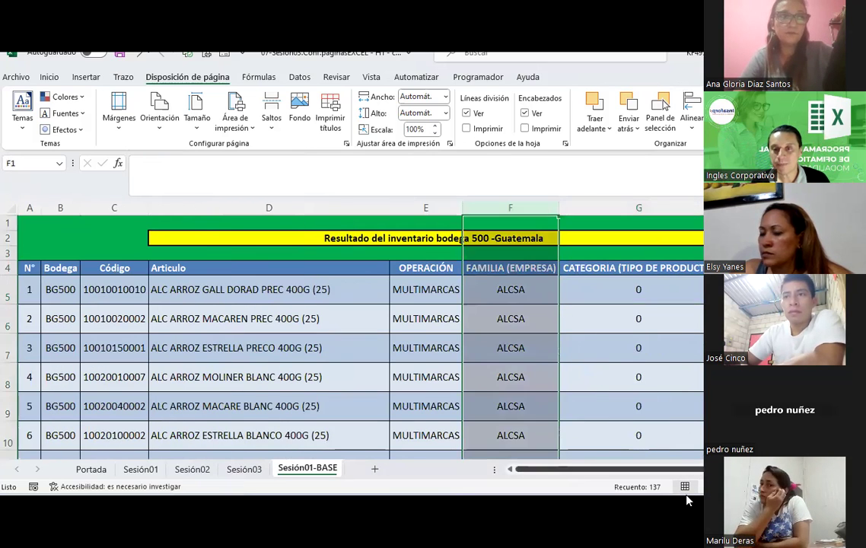
pyautogui.moveTo(693, 476); pyautogui.dragTo(700, 473)
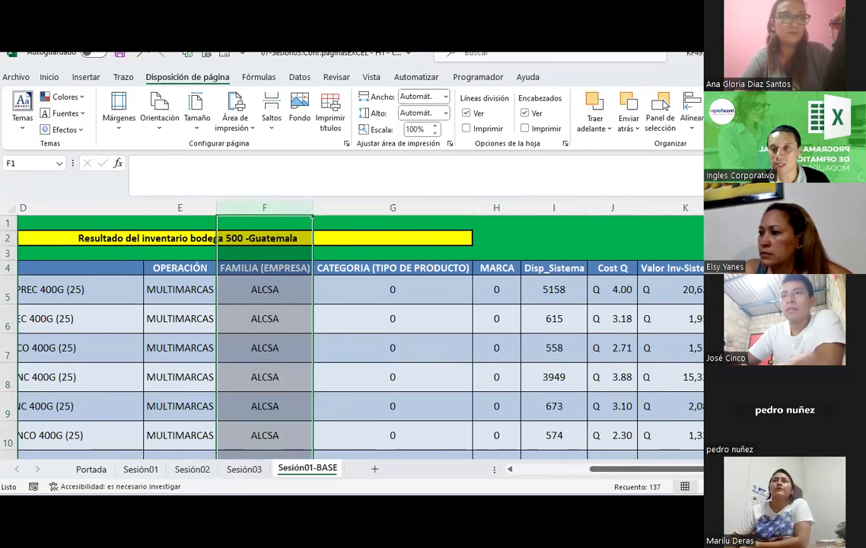
pyautogui.hscroll(1, 457, 284)
pyautogui.hscroll(-3, 457, 283)
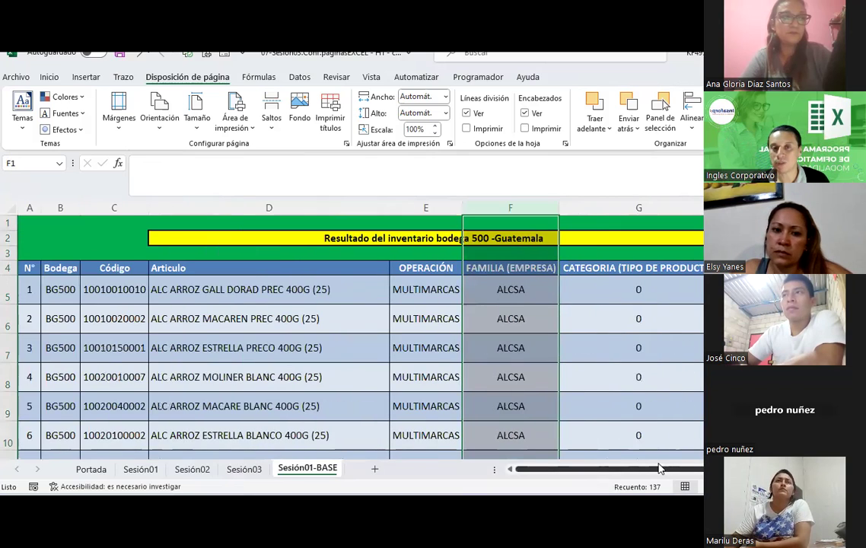
pyautogui.click(457, 284)
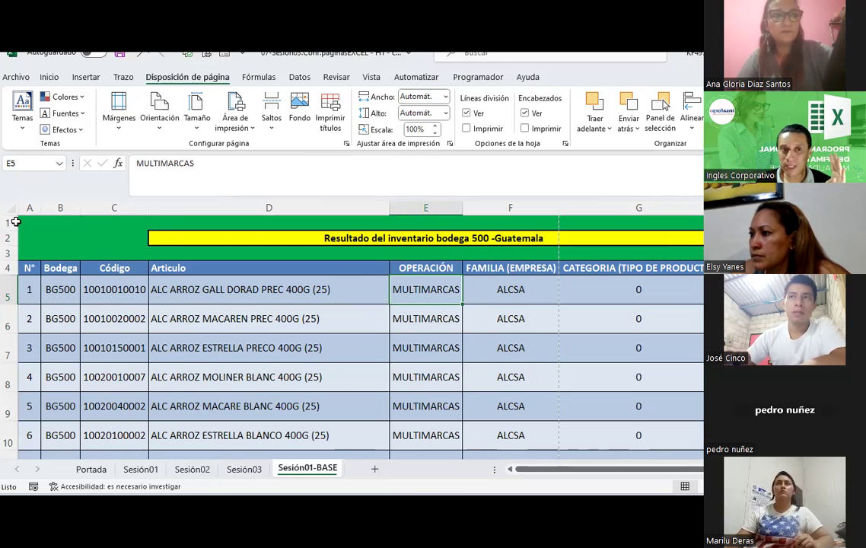
pyautogui.click(155, 131)
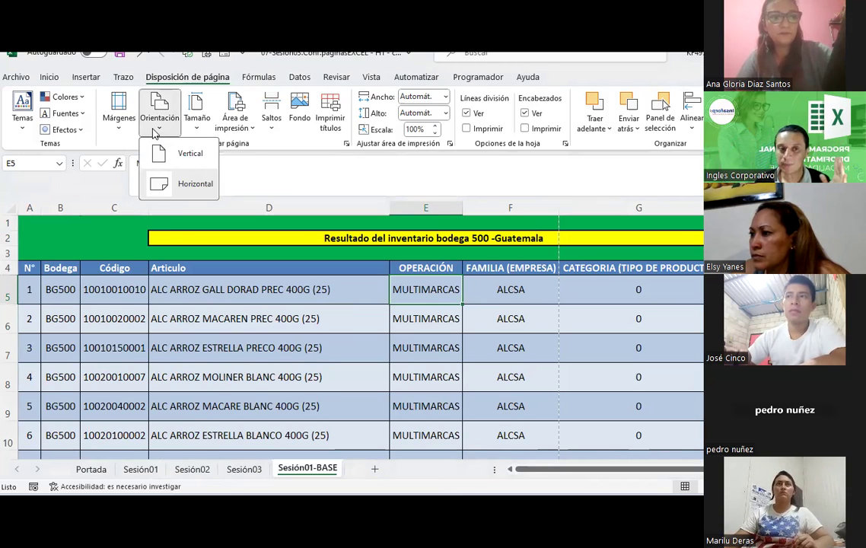
pyautogui.click(156, 131)
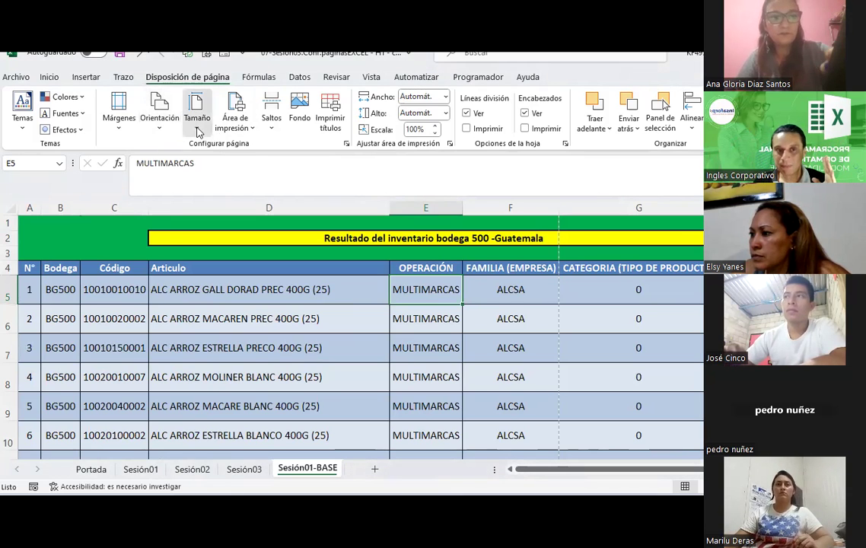
pyautogui.click(197, 131)
pyautogui.click(197, 131)
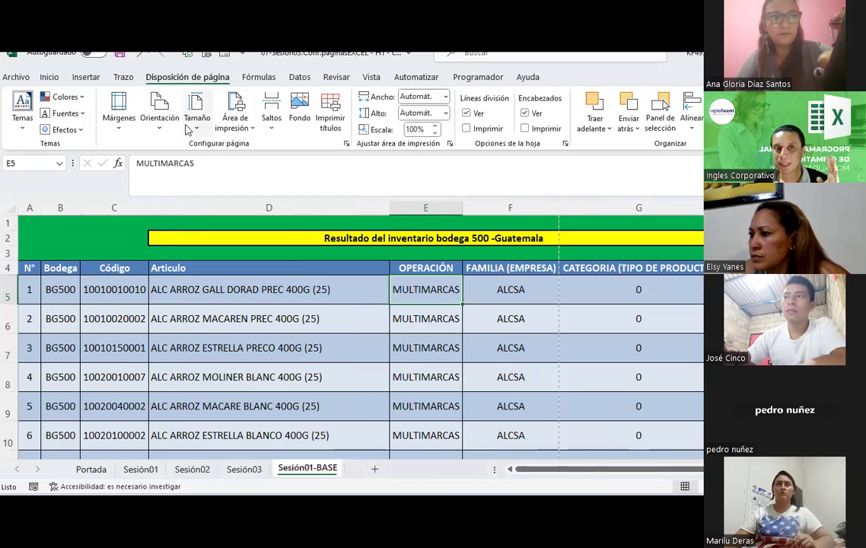
pyautogui.click(158, 131)
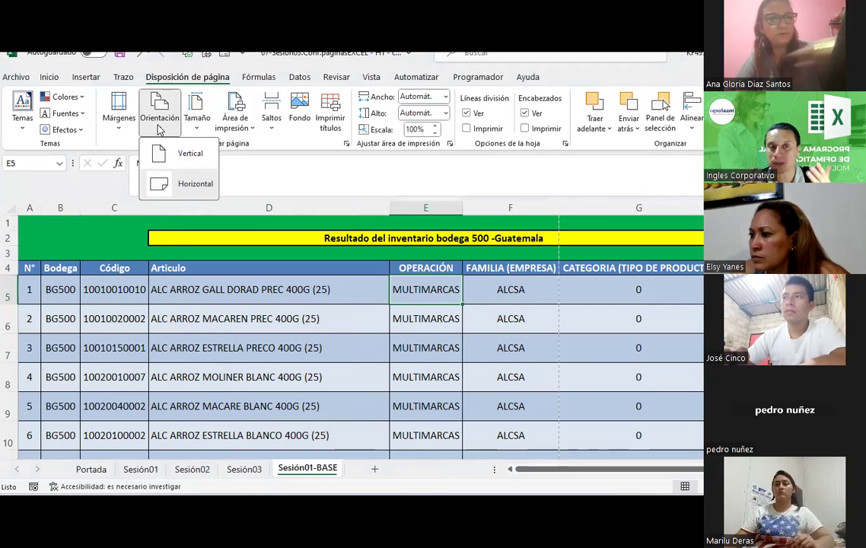
pyautogui.click(300, 347)
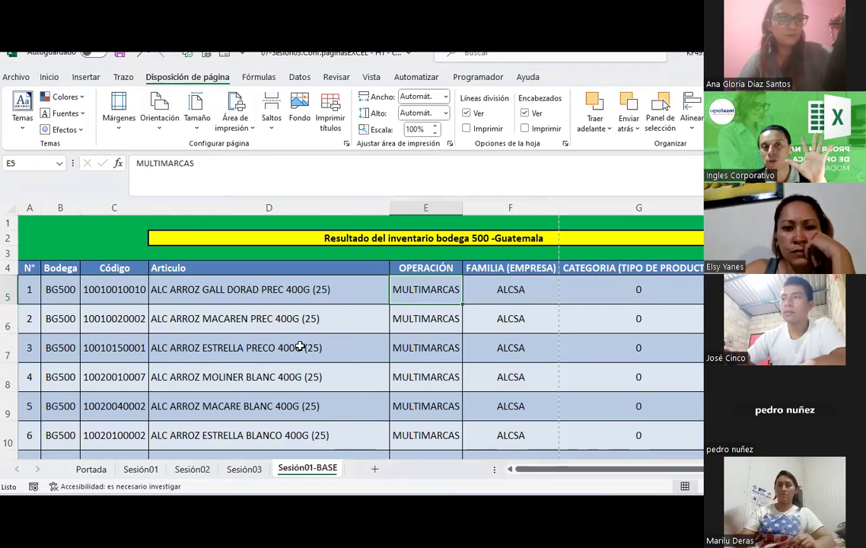
pyautogui.click(319, 269)
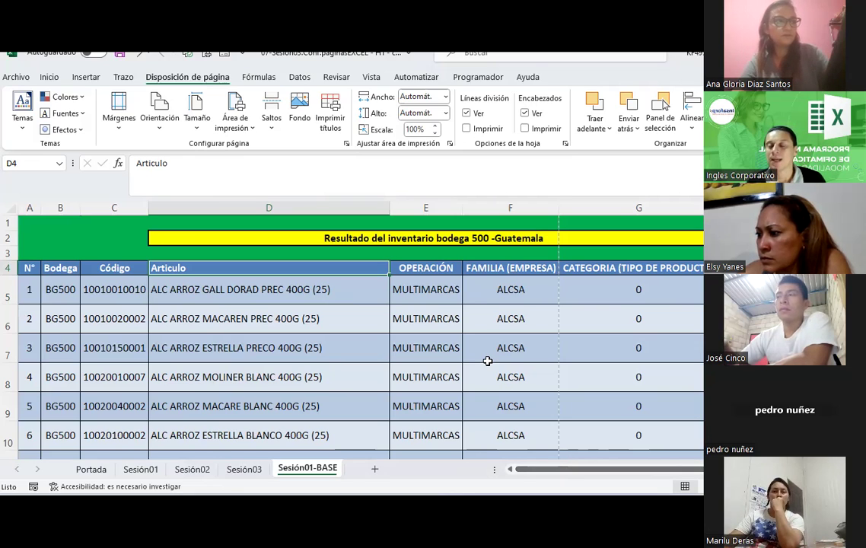
pyautogui.click(9, 317)
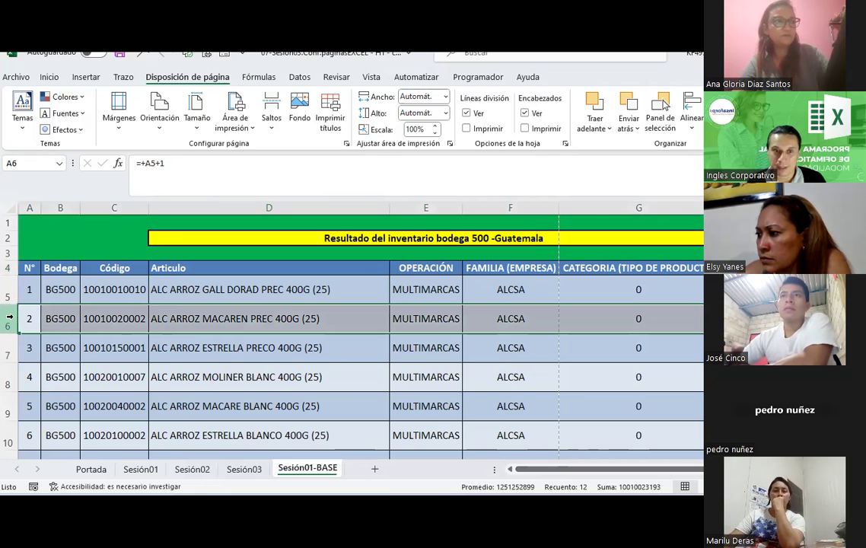
pyautogui.click(49, 77)
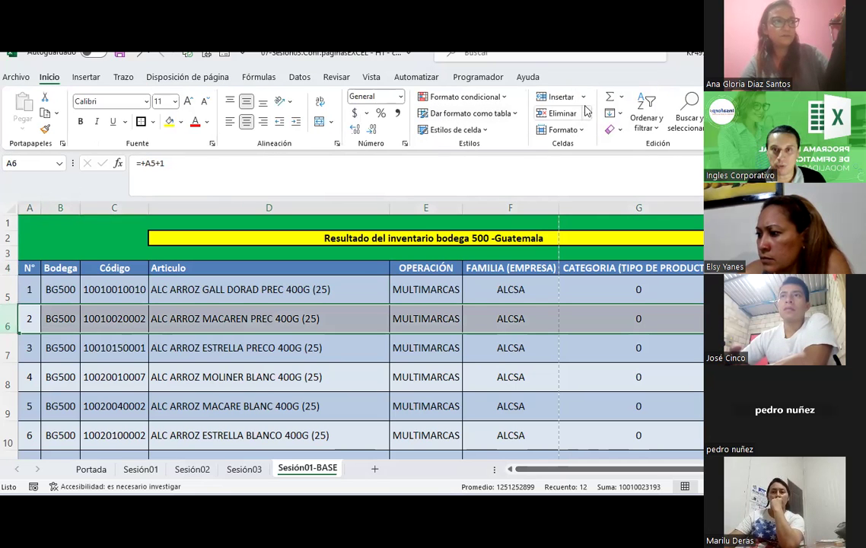
pyautogui.click(558, 97)
pyautogui.moveTo(216, 290); pyautogui.dragTo(216, 321)
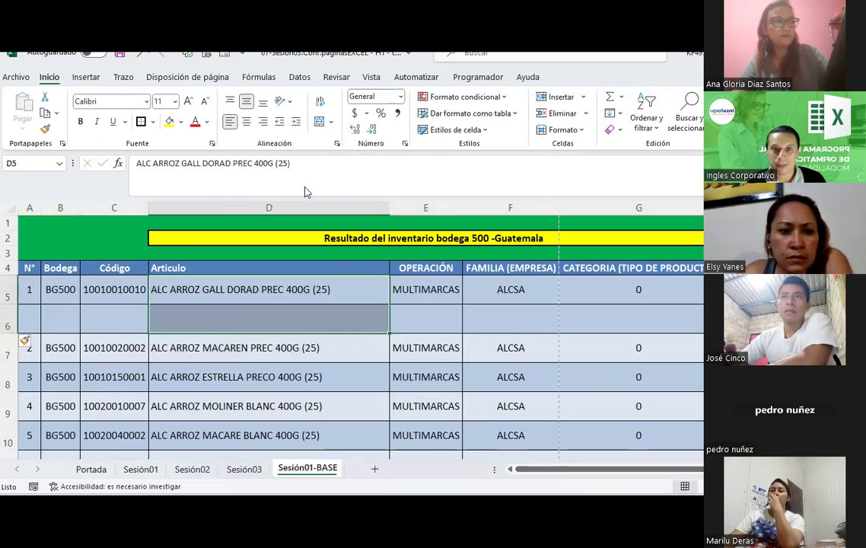
pyautogui.click(319, 121)
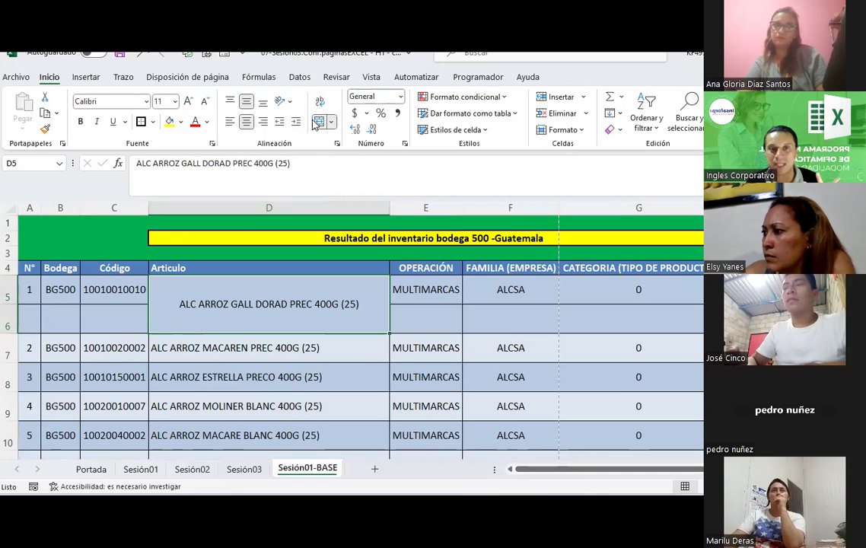
pyautogui.click(319, 121)
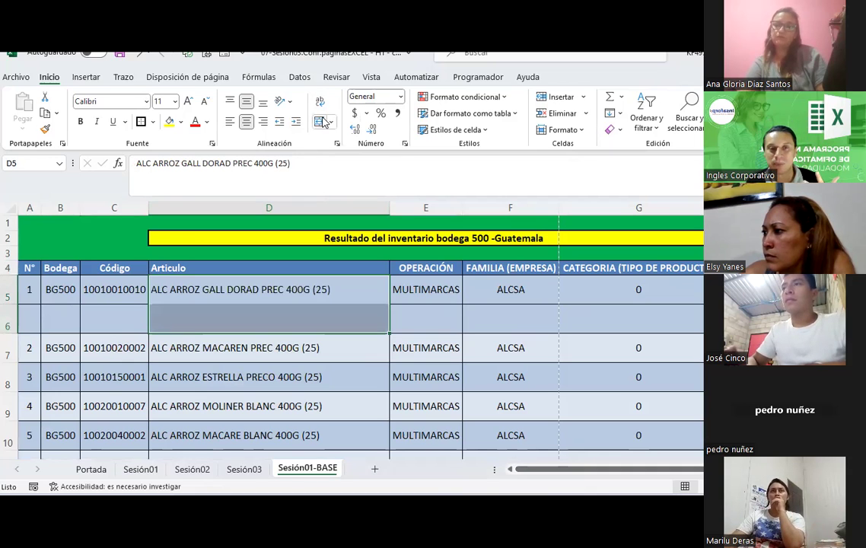
pyautogui.click(10, 317)
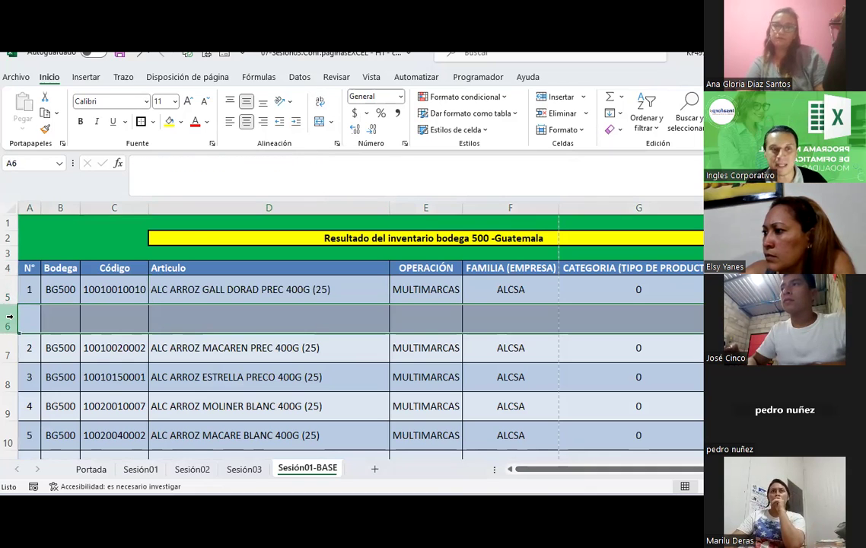
pyautogui.rightClick(10, 317)
pyautogui.click(51, 217)
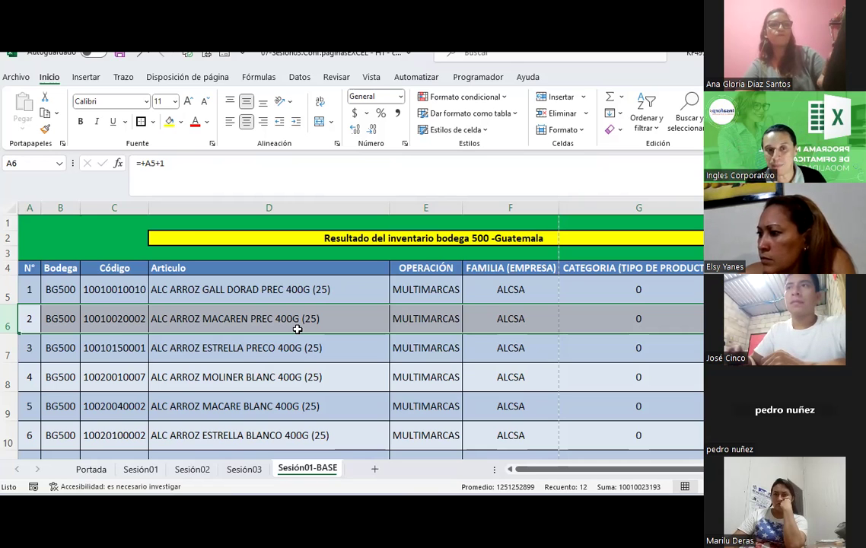
# Step: Select the table range starting at header cell A4, extending across the headers and down to row 140
pyautogui.click(304, 286)
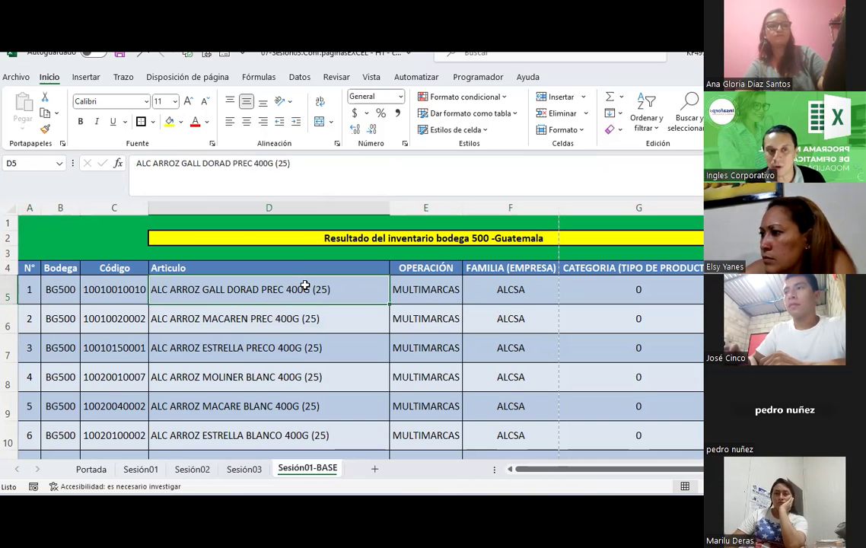
pyautogui.click(8, 267)
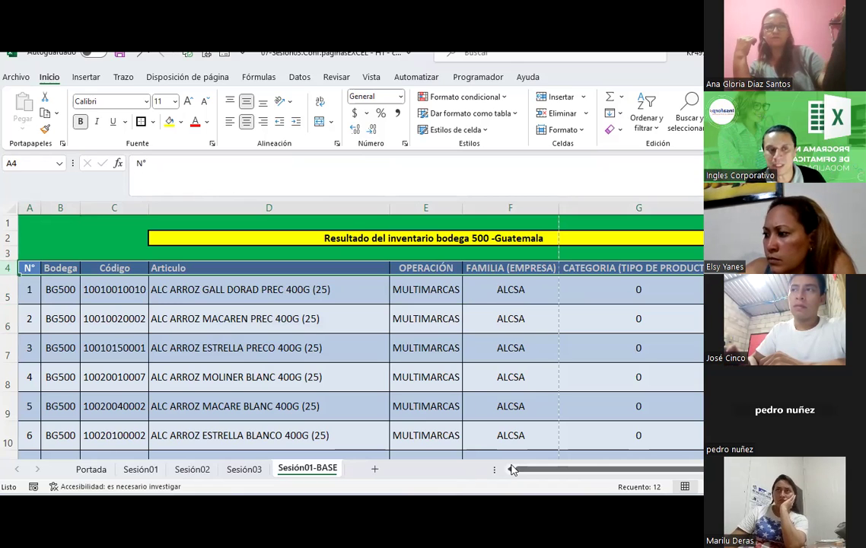
pyautogui.click(29, 268)
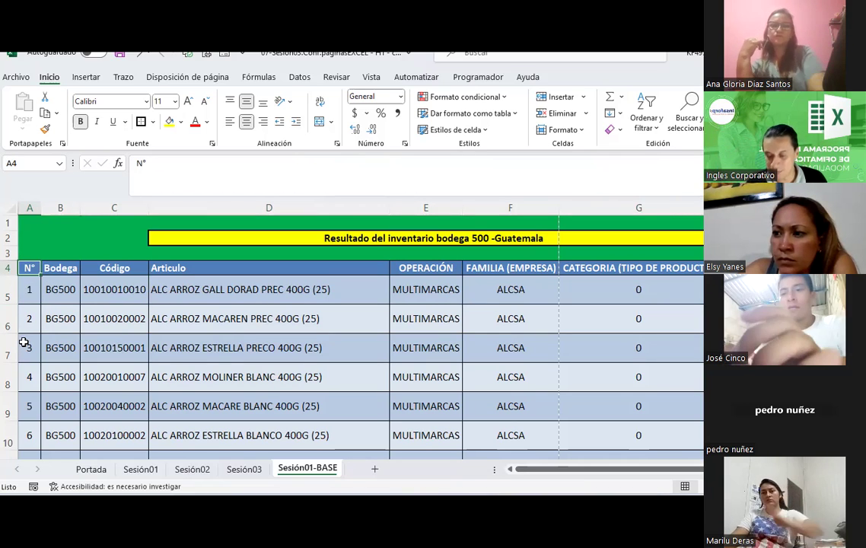
pyautogui.hotkey('shift', 'Right')
pyautogui.hotkey('shift', 'Right')
pyautogui.hotkey('shift', 'Right')
pyautogui.hotkey('shift', 'Right')
pyautogui.hotkey('shift', 'Right')
pyautogui.hotkey('shift', 'Right')
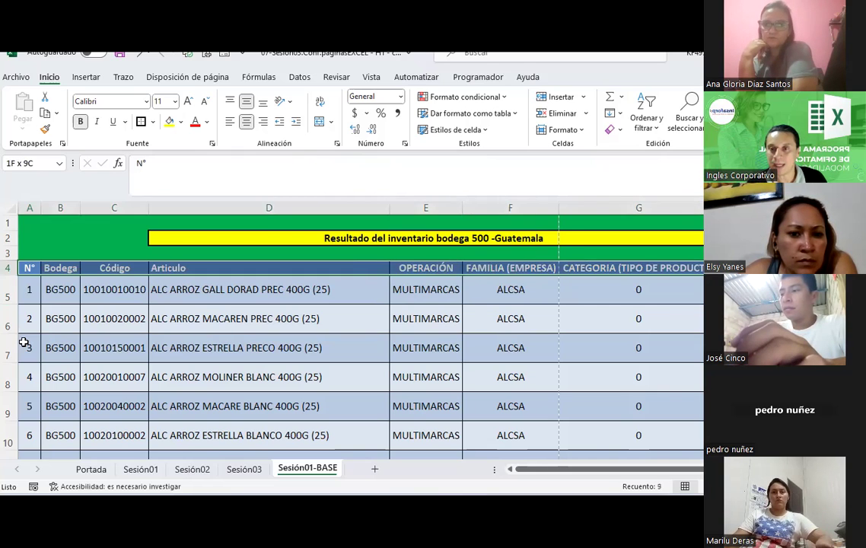
pyautogui.hotkey('shift', 'Right')
pyautogui.hotkey('shift', 'Right')
pyautogui.hotkey('shift', 'Right')
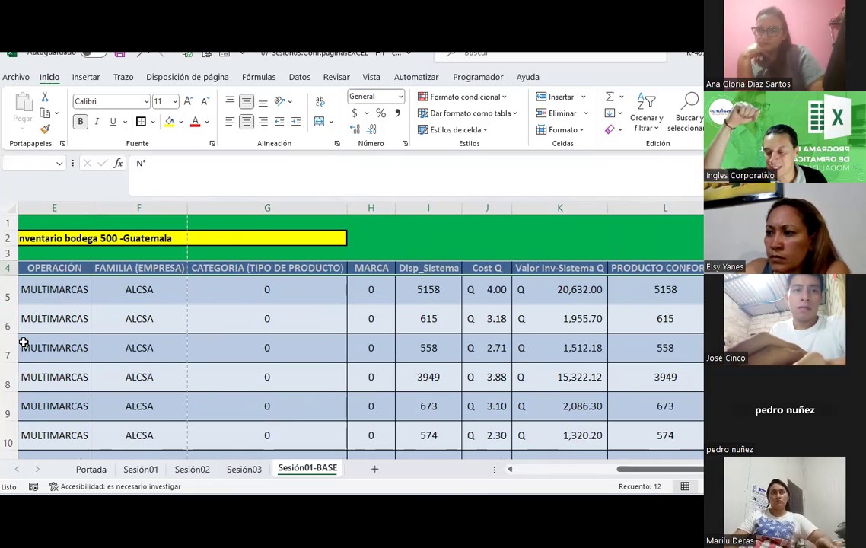
pyautogui.hotkey('ctrl', 'shift', 'Down')
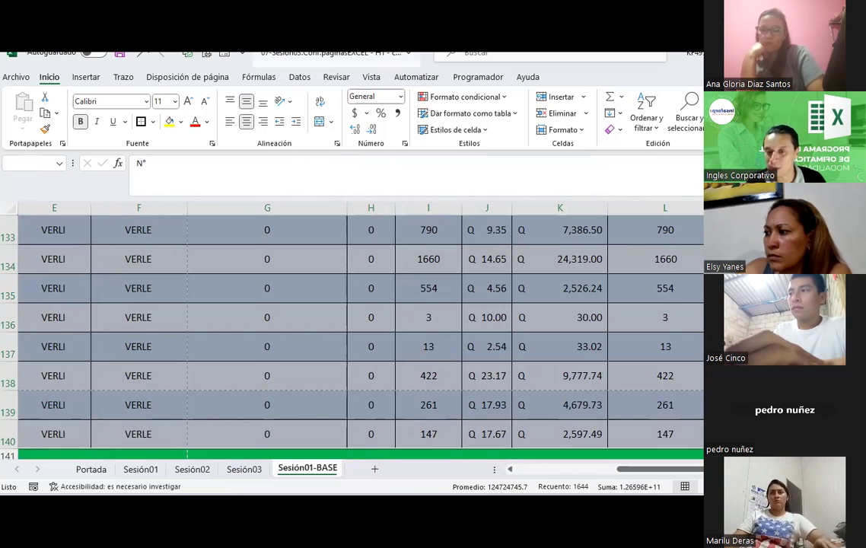
# Step: Reselect the inventory table from N° in A4 across the header row and down to row 140
pyautogui.scroll(19, 350, 335)
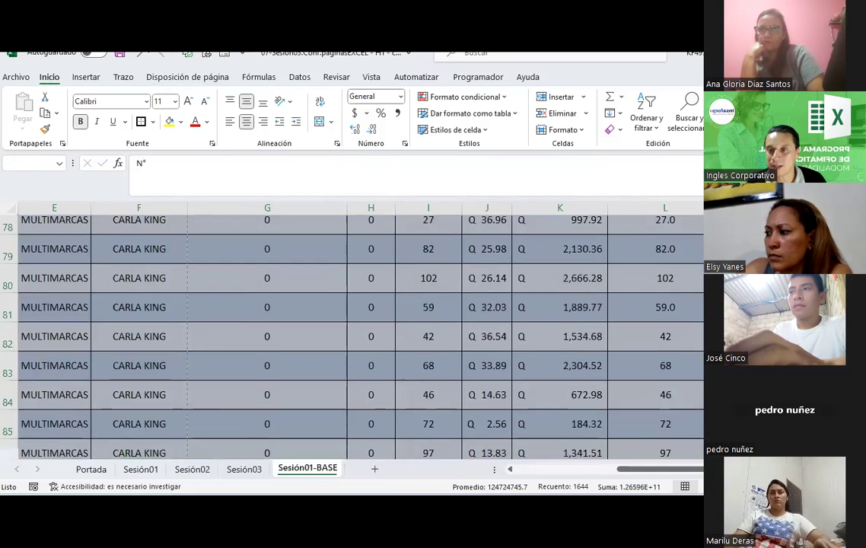
pyautogui.scroll(20, 350, 335)
pyautogui.moveTo(606, 469); pyautogui.dragTo(548, 470)
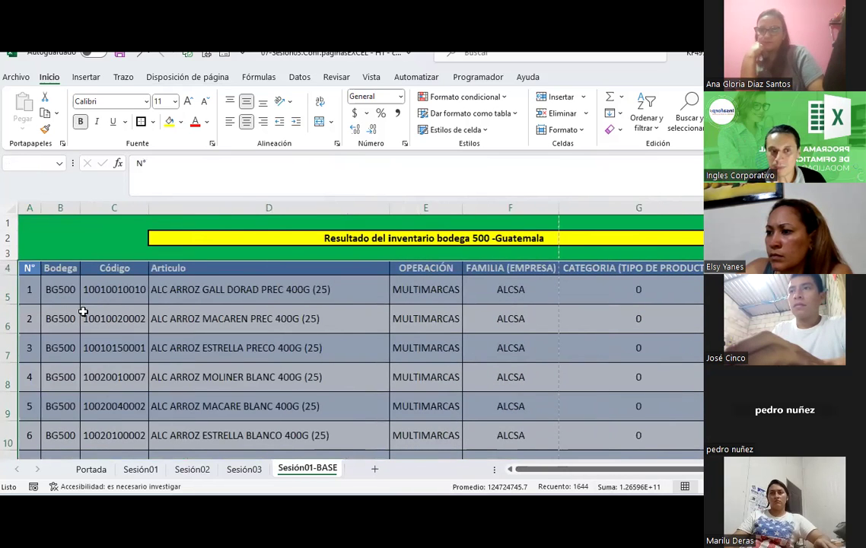
pyautogui.click(30, 266)
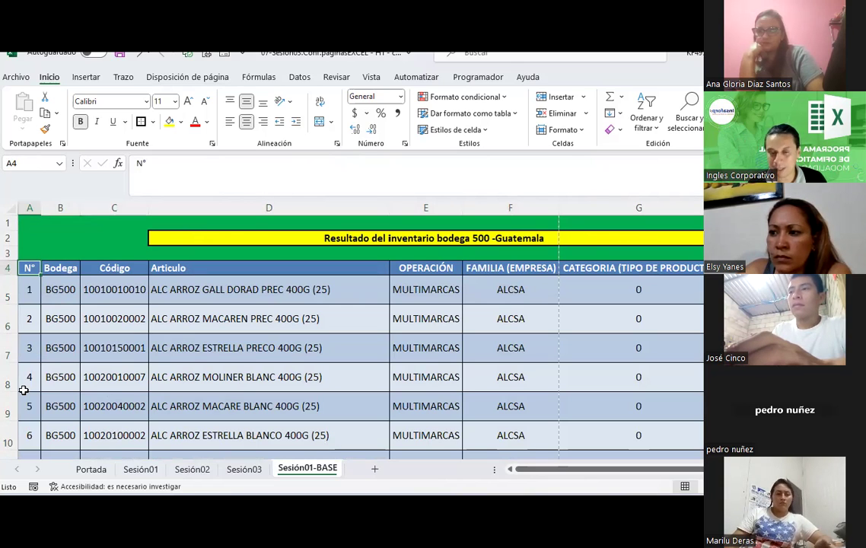
pyautogui.hotkey('shift', 'Right')
pyautogui.hotkey('shift', 'Right')
pyautogui.hotkey('shift', 'Right')
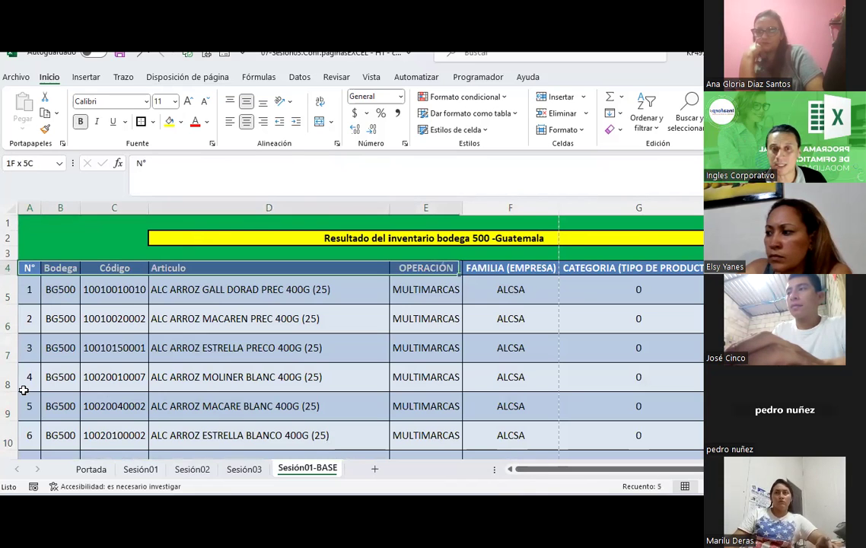
pyautogui.hotkey('shift', 'Right')
pyautogui.hotkey('shift', 'Right')
pyautogui.hotkey('shift', 'Right')
pyautogui.hotkey('shift', 'Right')
pyautogui.hotkey('shift', 'Right')
pyautogui.hotkey('shift', 'Right')
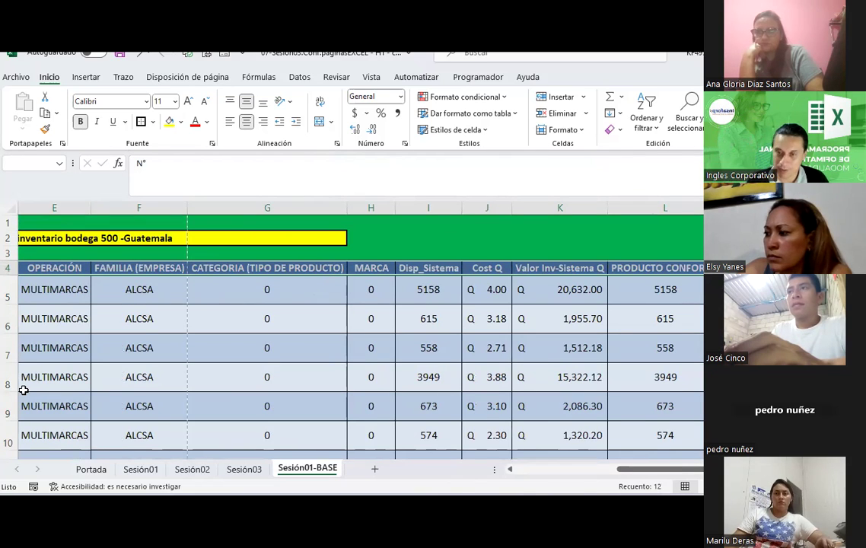
pyautogui.hotkey('ctrl', 'shift', 'Down')
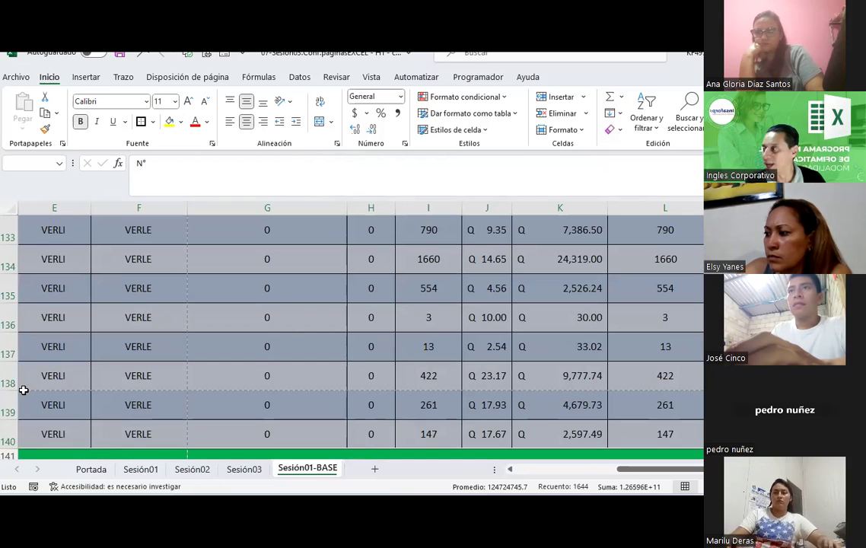
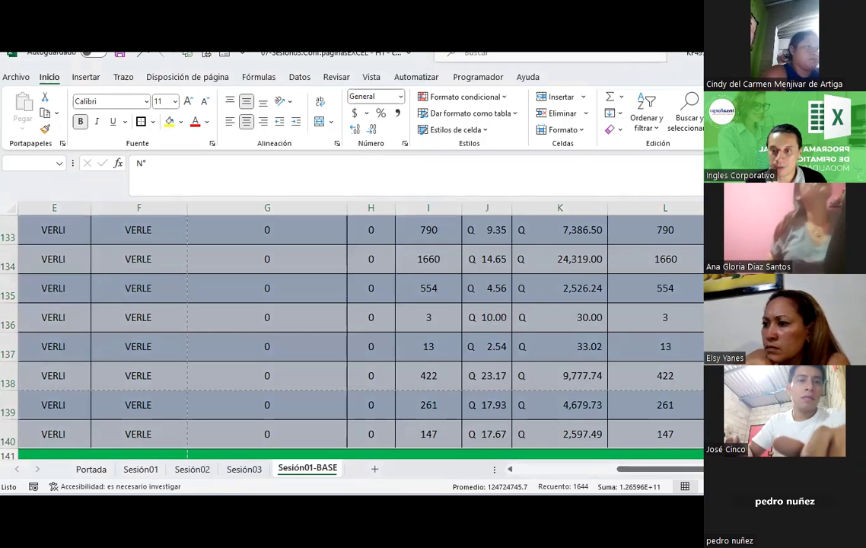
# Step: Return to the top of the sheet and apply Ajustar texto to the inventory table's cells
pyautogui.scroll(15, 358, 328)
pyautogui.scroll(20, 358, 328)
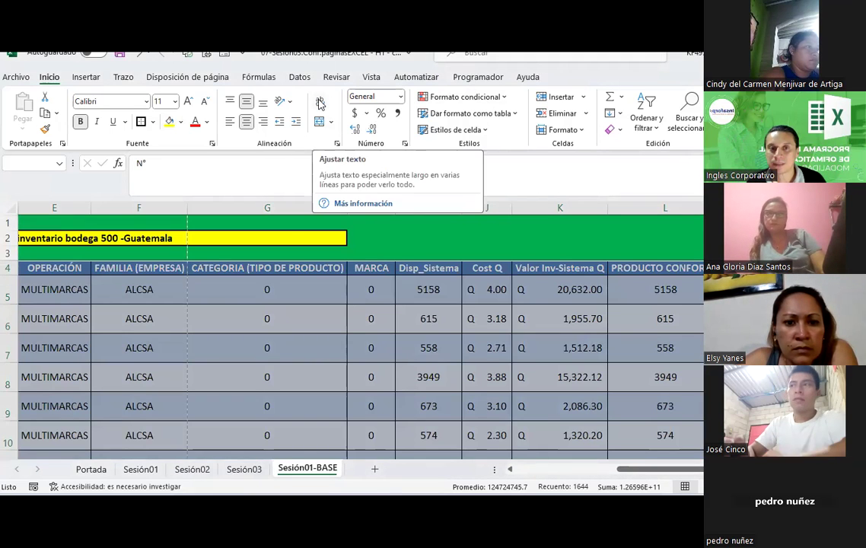
pyautogui.click(321, 104)
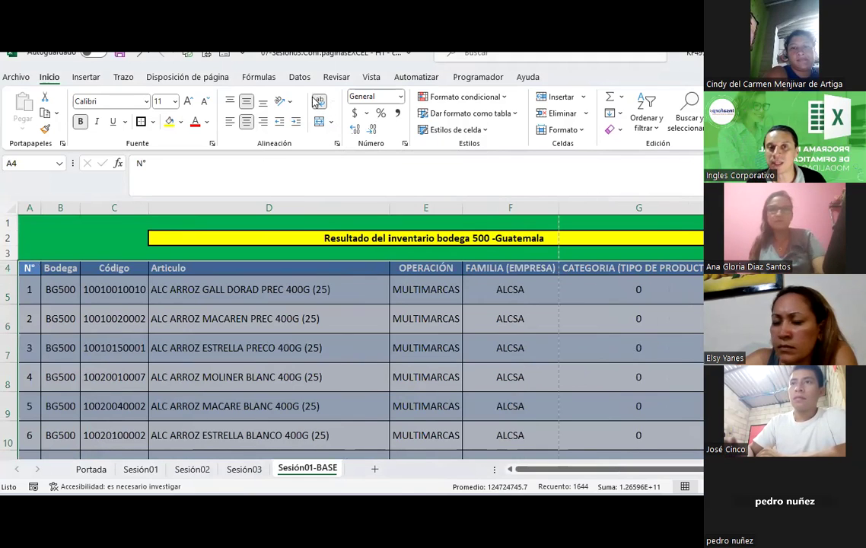
pyautogui.click(313, 282)
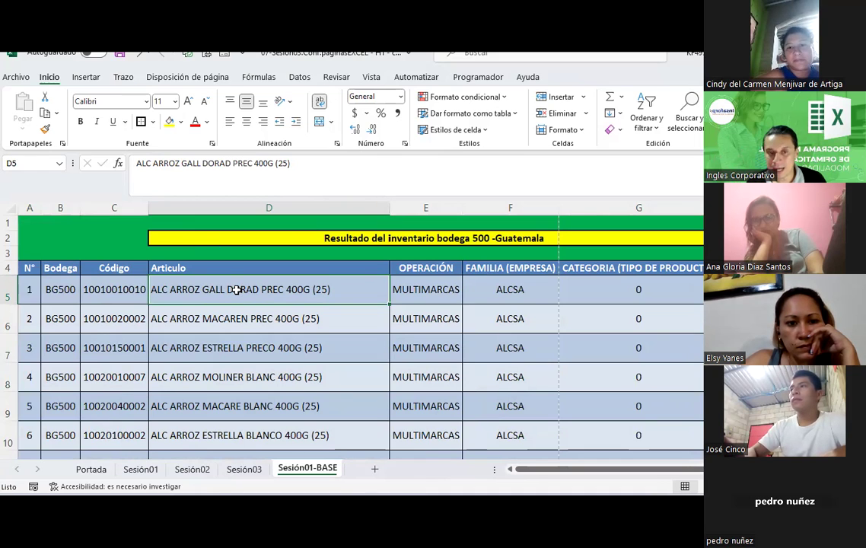
# Step: Narrow the Articulo column (D) to about 20.86 so product names wrap onto two lines
pyautogui.click(232, 206)
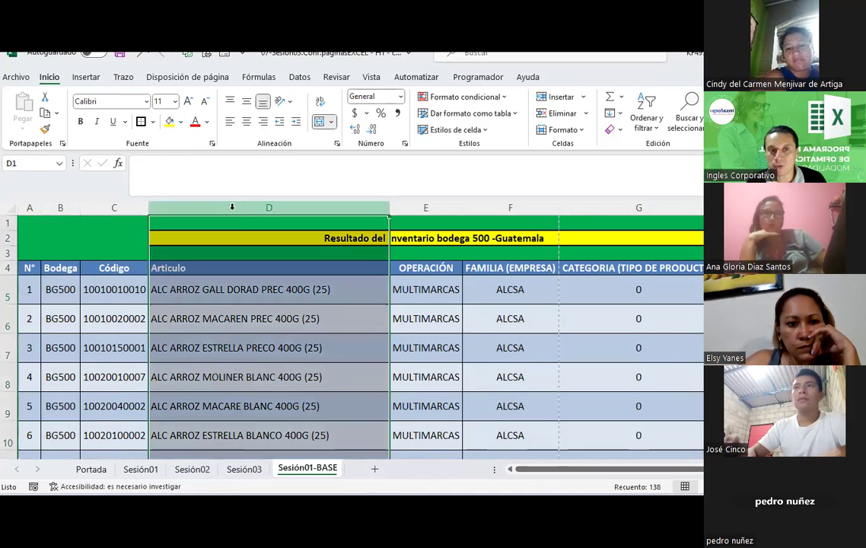
pyautogui.click(384, 349)
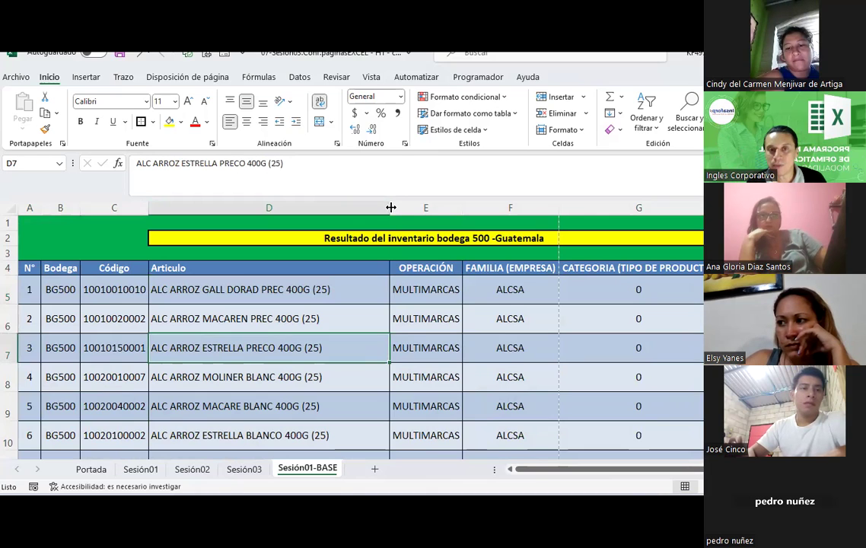
pyautogui.moveTo(391, 207); pyautogui.dragTo(364, 209)
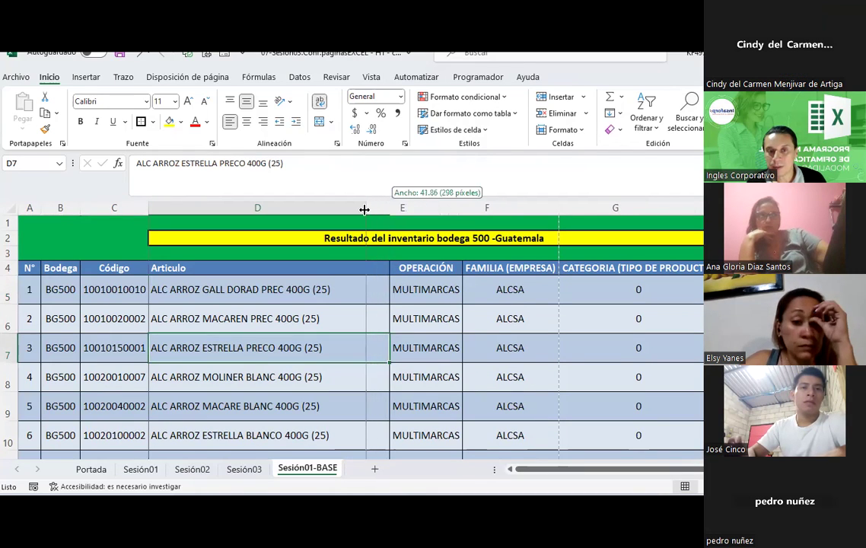
pyautogui.moveTo(364, 210); pyautogui.dragTo(259, 198)
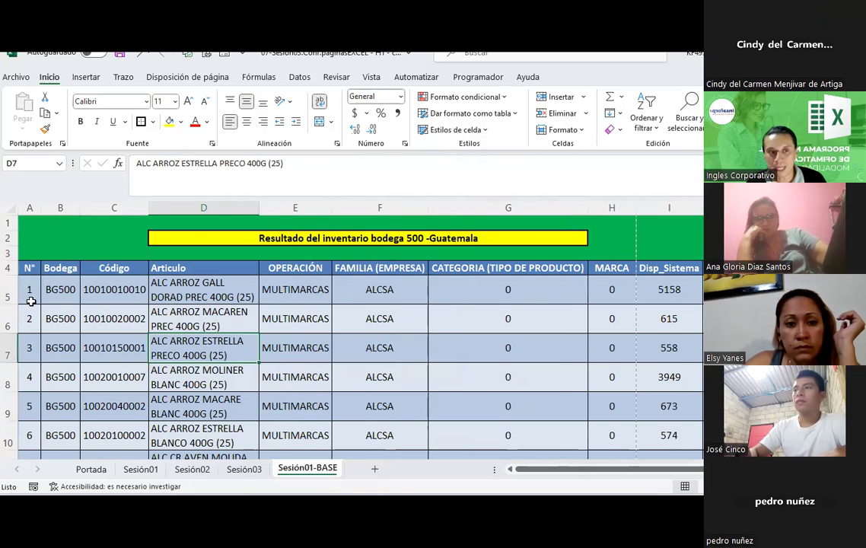
# Step: Shrink rows 5, 6 and 7 to single-line height, cutting off their wrapped names
pyautogui.moveTo(5, 305); pyautogui.dragTo(6, 289)
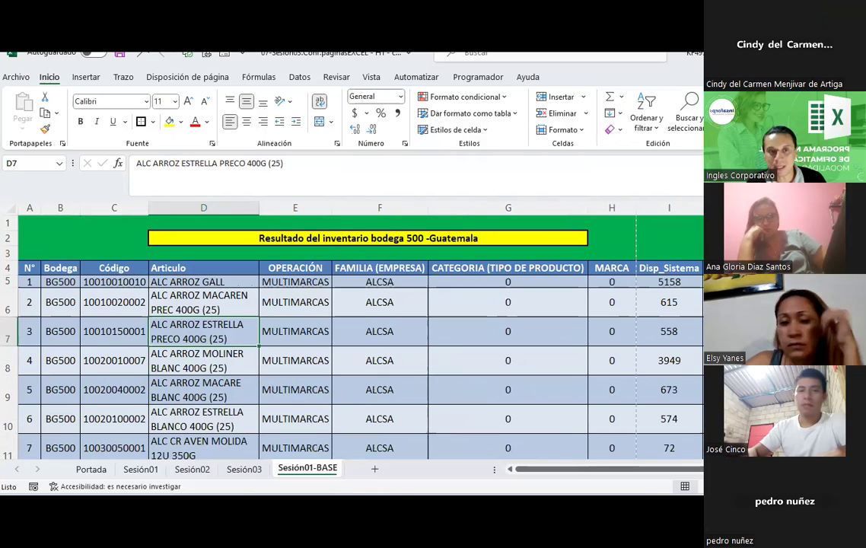
pyautogui.click(196, 281)
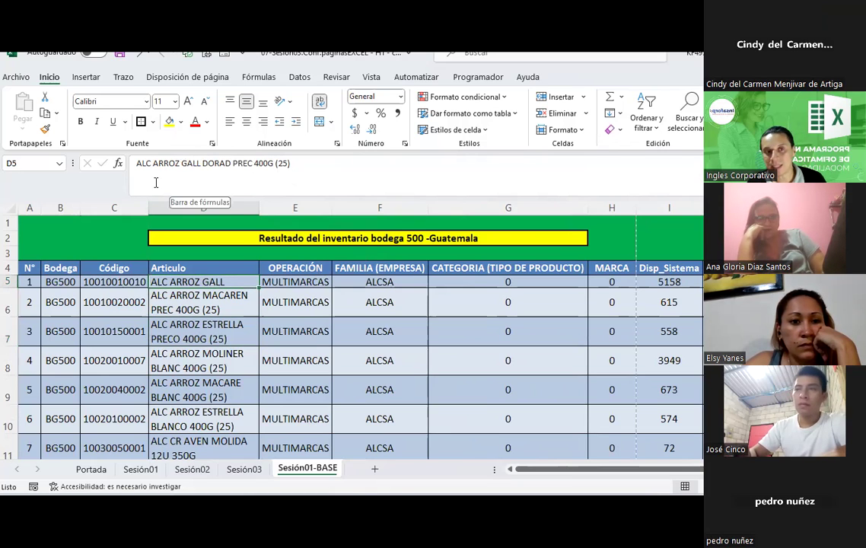
pyautogui.moveTo(9, 314)
pyautogui.mouseDown()
pyautogui.moveTo(9, 303)
pyautogui.moveTo(9, 319)
pyautogui.mouseUp()
pyautogui.click(13, 329)
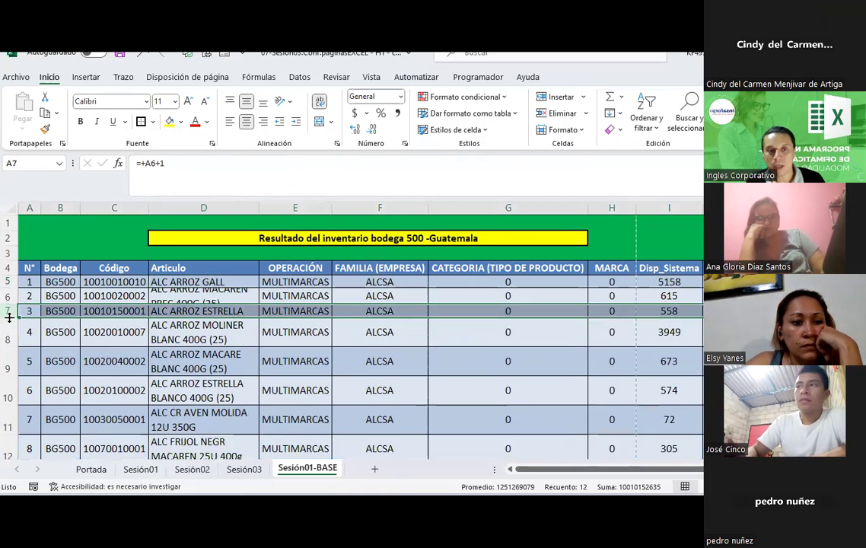
# Step: Shrink row 9 to one line, then select all product rows from row 5 down
pyautogui.click(12, 361)
pyautogui.moveTo(11, 376); pyautogui.dragTo(12, 361)
pyautogui.click(410, 343)
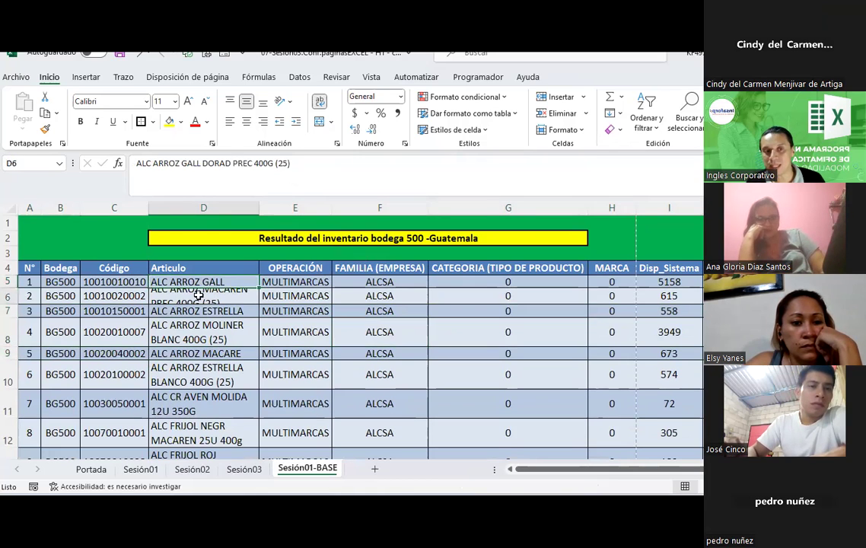
pyautogui.click(184, 335)
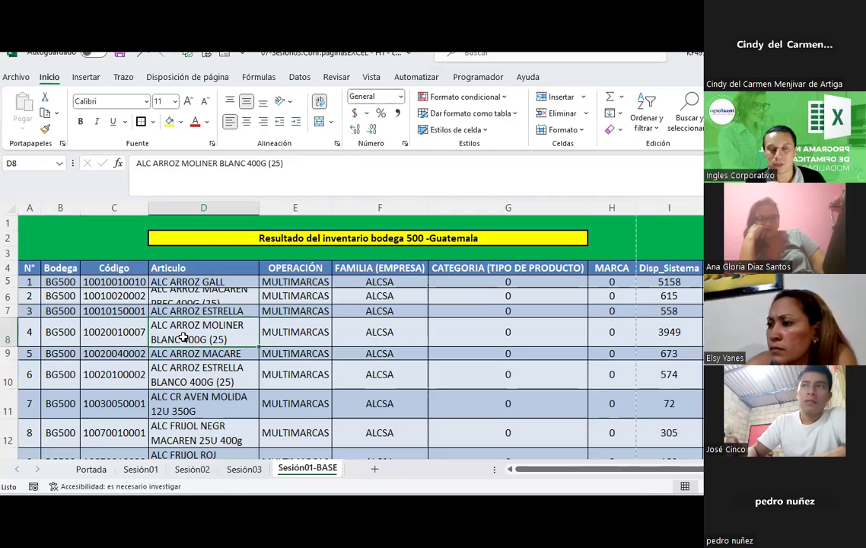
pyautogui.moveTo(9, 280)
pyautogui.mouseDown()
pyautogui.moveTo(9, 426)
pyautogui.moveTo(51, 435)
pyautogui.mouseUp()
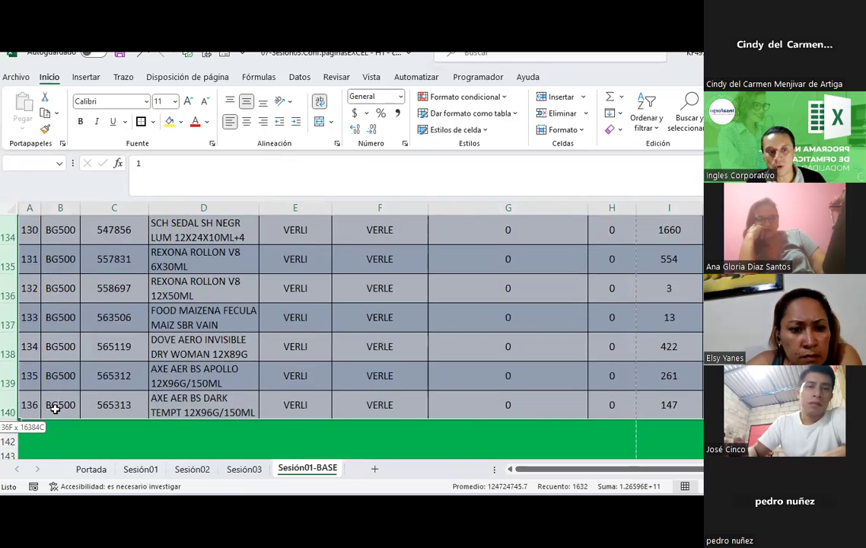
# Step: Scroll back to the top of the selected product rows
pyautogui.scroll(15, 29, 292)
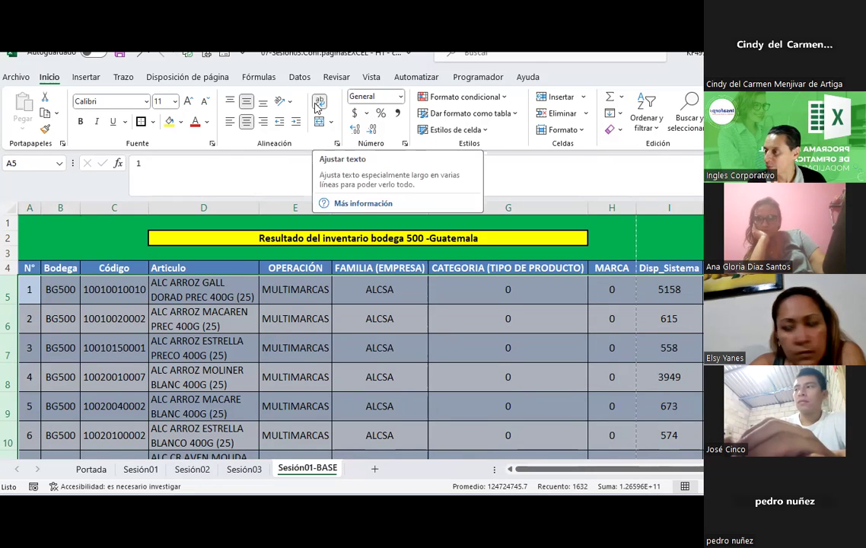
# Step: Autofit the OPERACIÓN column so MULTIMARCAS fits on one line
pyautogui.click(297, 342)
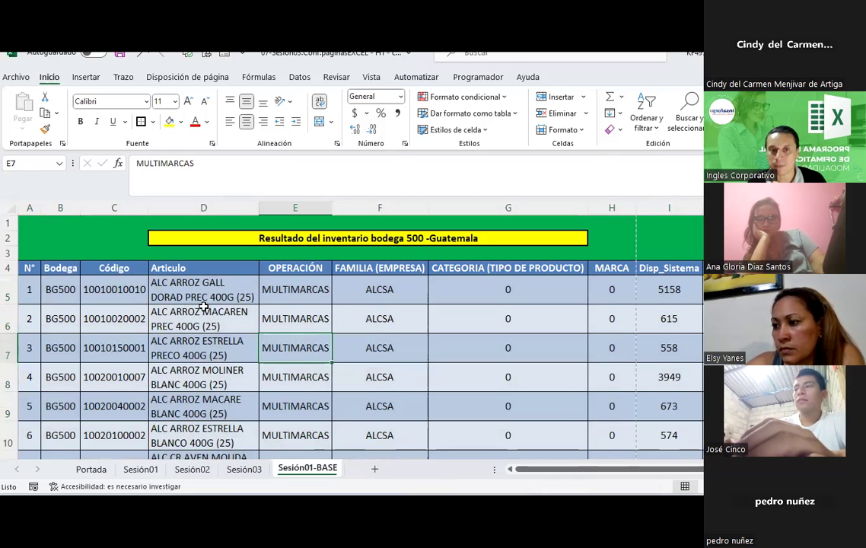
pyautogui.click(320, 284)
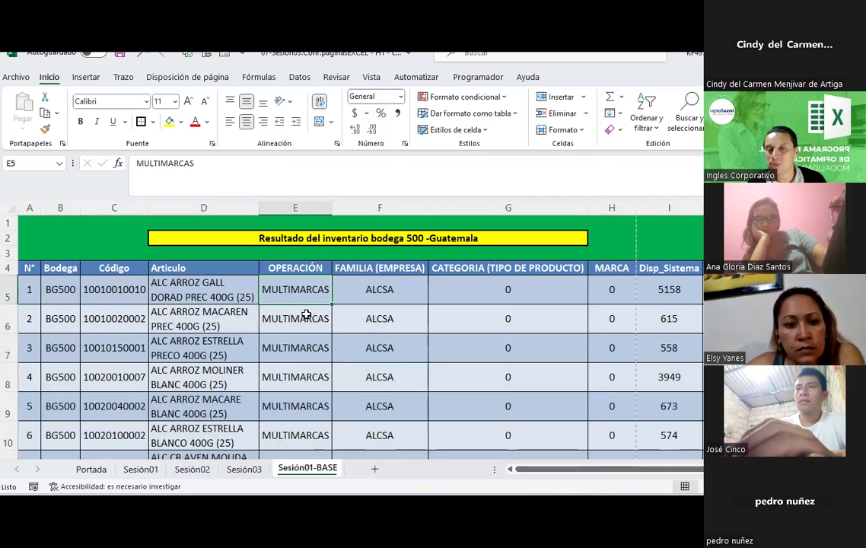
pyautogui.moveTo(328, 214); pyautogui.dragTo(314, 214)
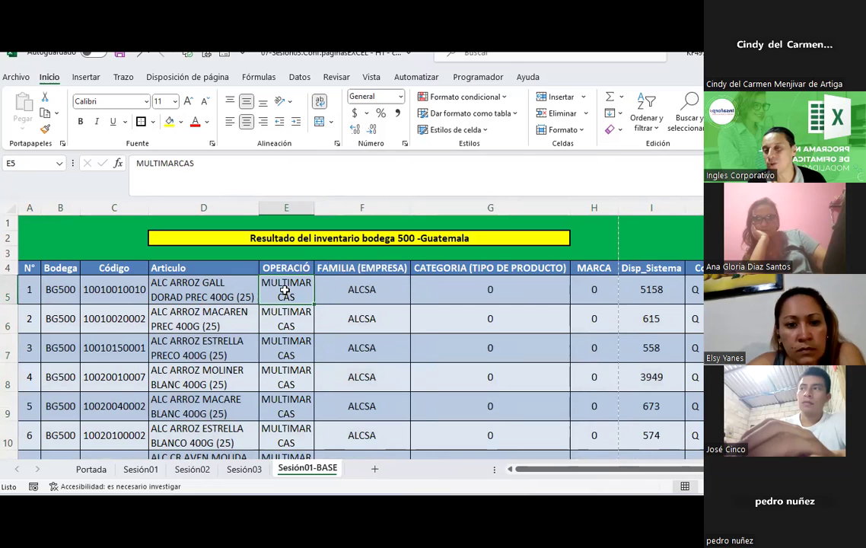
pyautogui.doubleClick(314, 207)
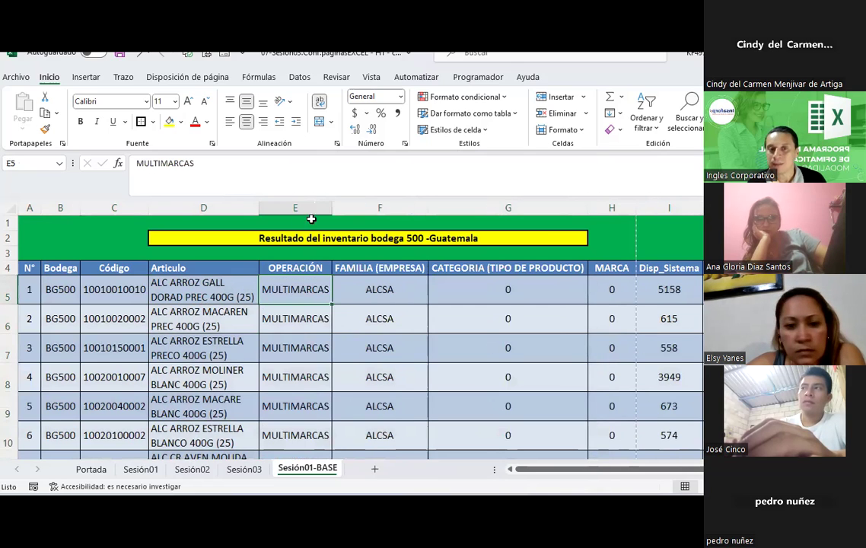
# Step: Narrow FAMILIA (EMPRESA) to 11.43 and autofit header row 4 so its title wraps
pyautogui.click(367, 293)
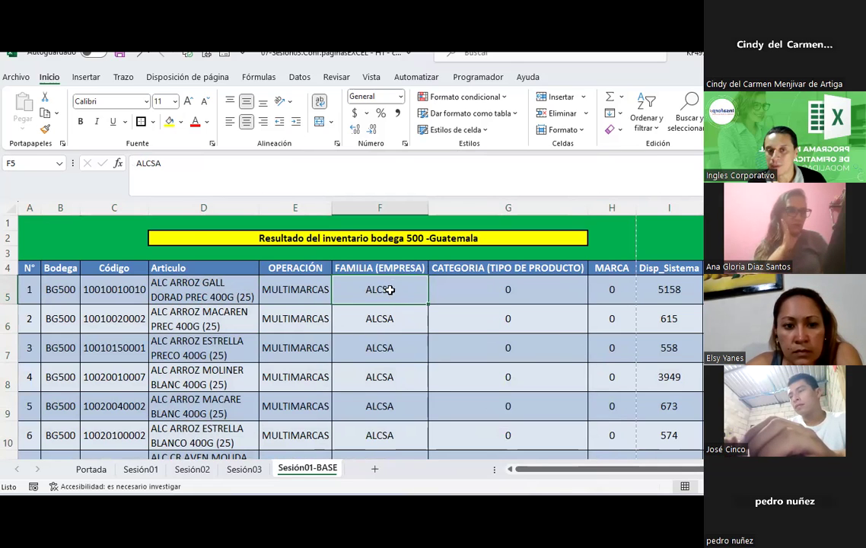
pyautogui.moveTo(427, 207); pyautogui.dragTo(394, 208)
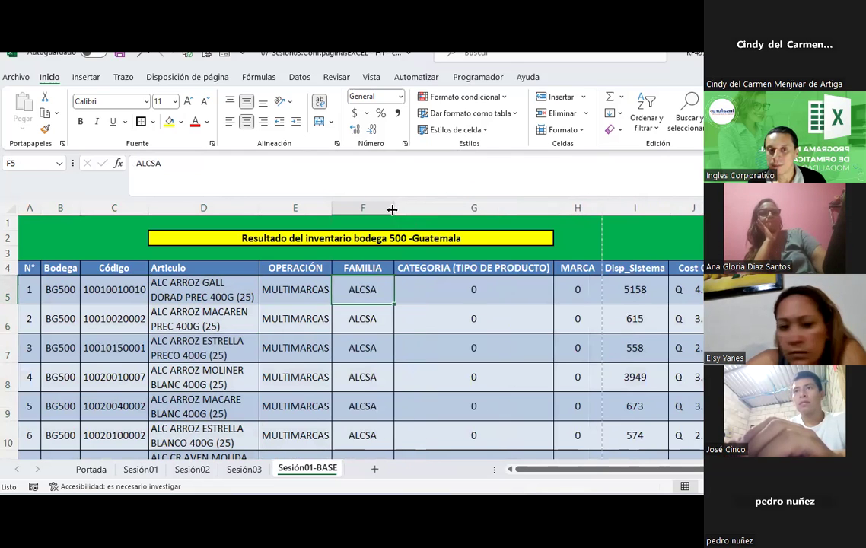
pyautogui.click(349, 271)
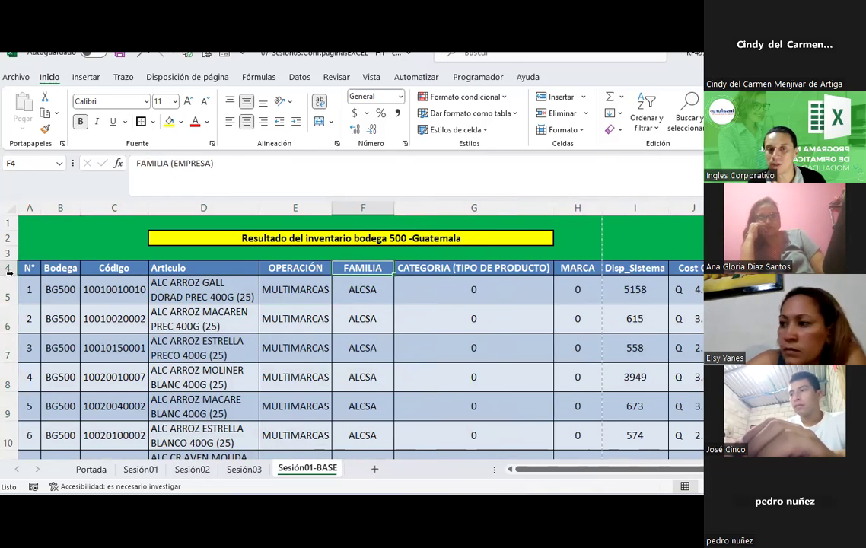
pyautogui.doubleClick(6, 277)
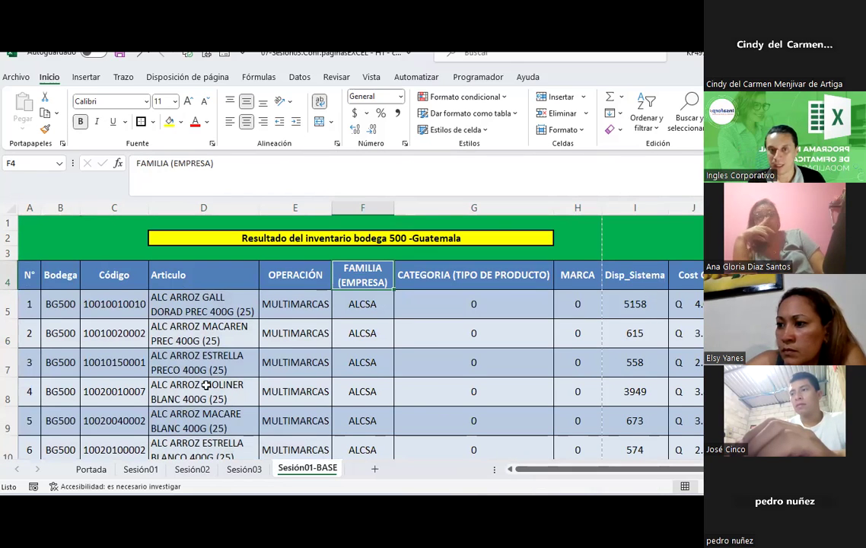
pyautogui.click(481, 314)
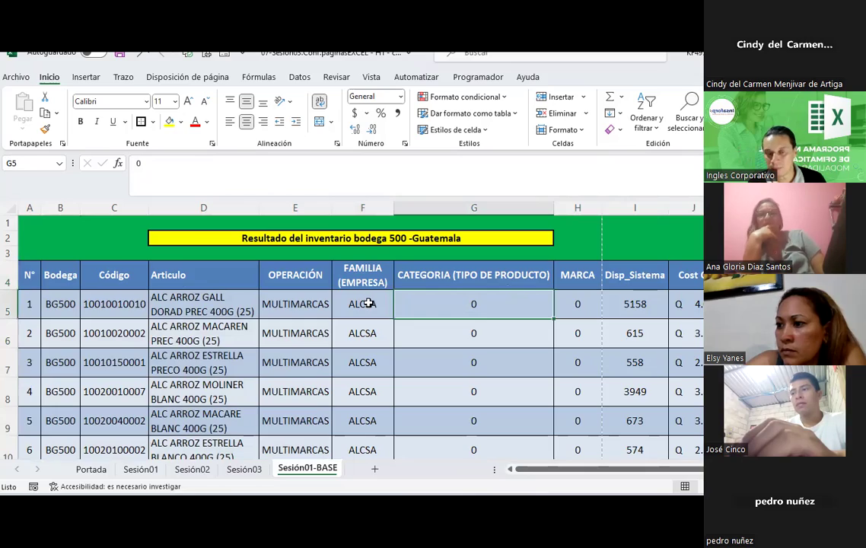
pyautogui.scroll(-3, 369, 303)
pyautogui.scroll(-3, 369, 303)
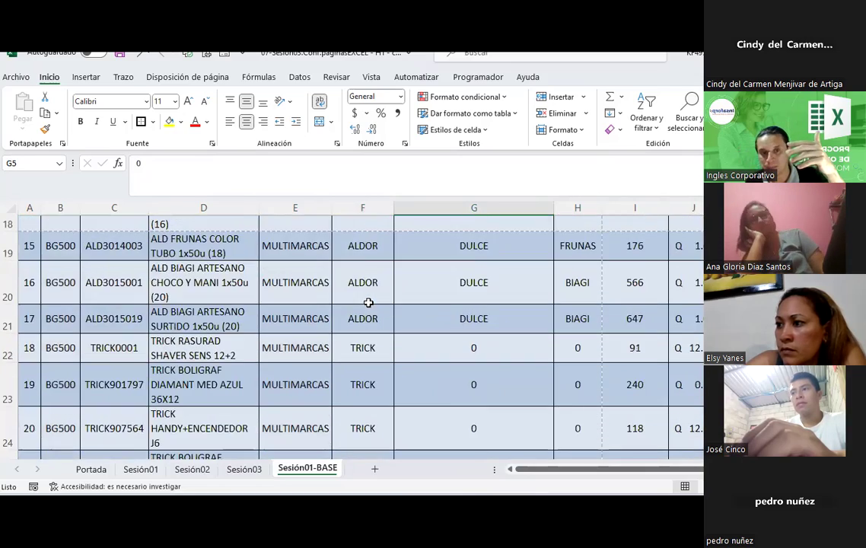
pyautogui.scroll(-2, 368, 304)
pyautogui.scroll(-3, 369, 304)
pyautogui.scroll(-4, 368, 303)
pyautogui.scroll(-6, 368, 303)
pyautogui.scroll(-2, 368, 303)
pyautogui.scroll(-5, 368, 304)
pyautogui.scroll(-7, 368, 303)
pyautogui.scroll(-3, 368, 303)
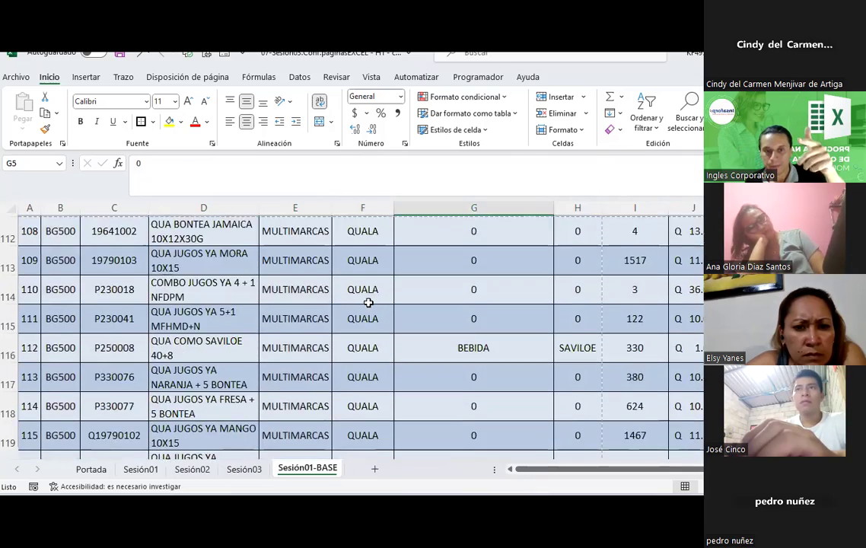
pyautogui.scroll(-6, 369, 304)
pyautogui.scroll(-3, 368, 303)
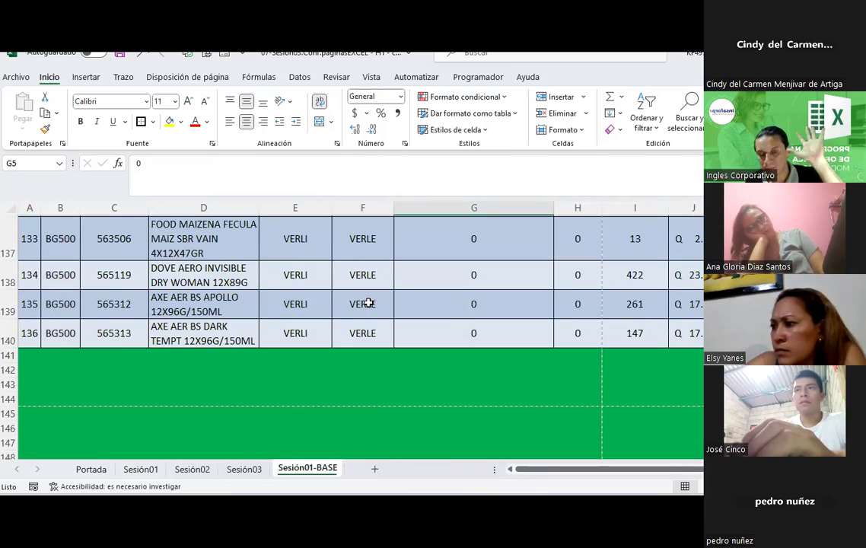
pyautogui.scroll(3, 368, 303)
pyautogui.scroll(7, 368, 303)
pyautogui.scroll(4, 369, 303)
pyautogui.scroll(7, 369, 304)
pyautogui.scroll(7, 369, 304)
pyautogui.scroll(6, 368, 304)
pyautogui.scroll(6, 369, 304)
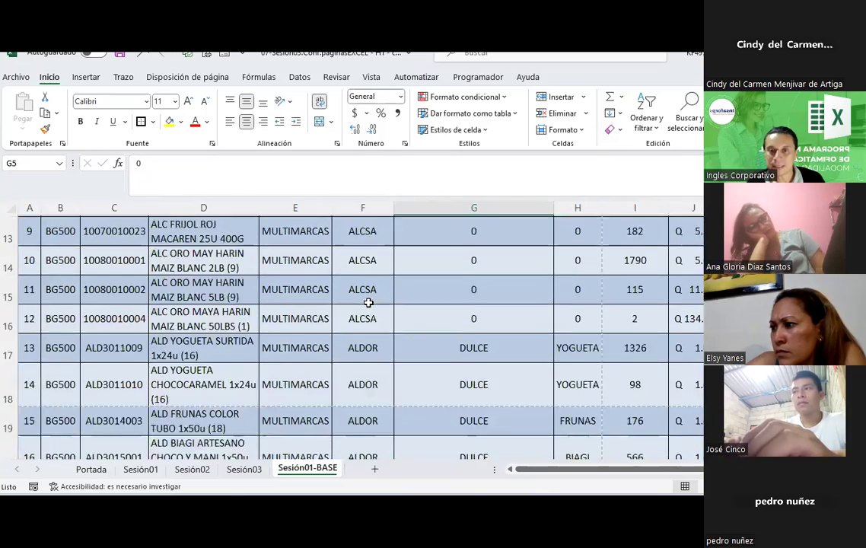
pyautogui.scroll(5, 368, 303)
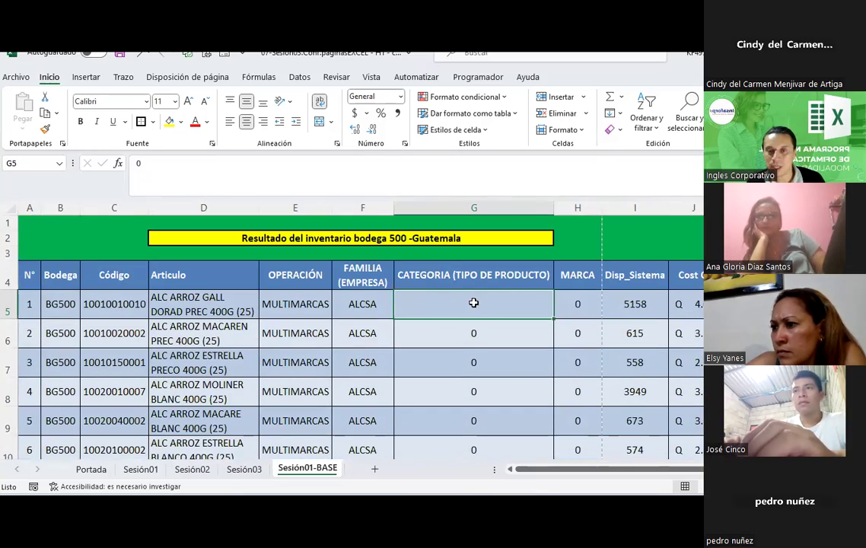
# Step: Narrow the CATEGORIA (TIPO DE PRODUCTO) column and autofit header row 4
pyautogui.moveTo(552, 212); pyautogui.dragTo(454, 216)
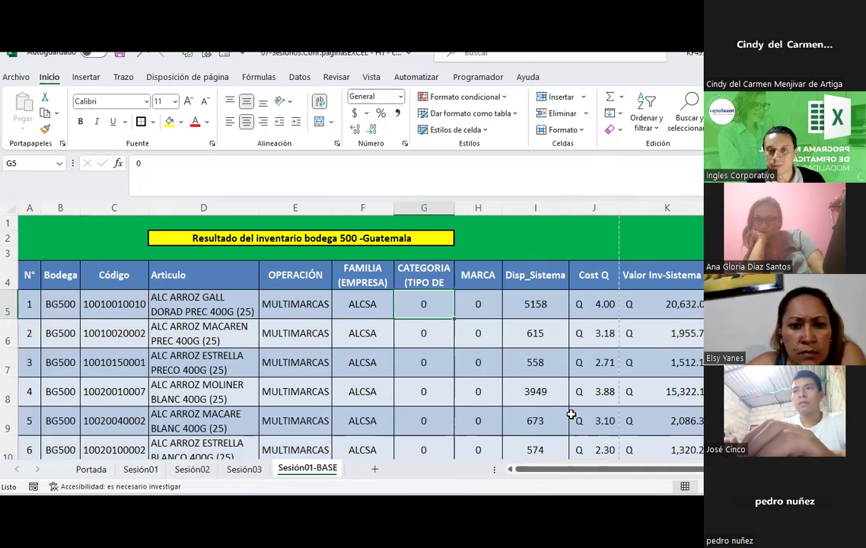
pyautogui.click(443, 281)
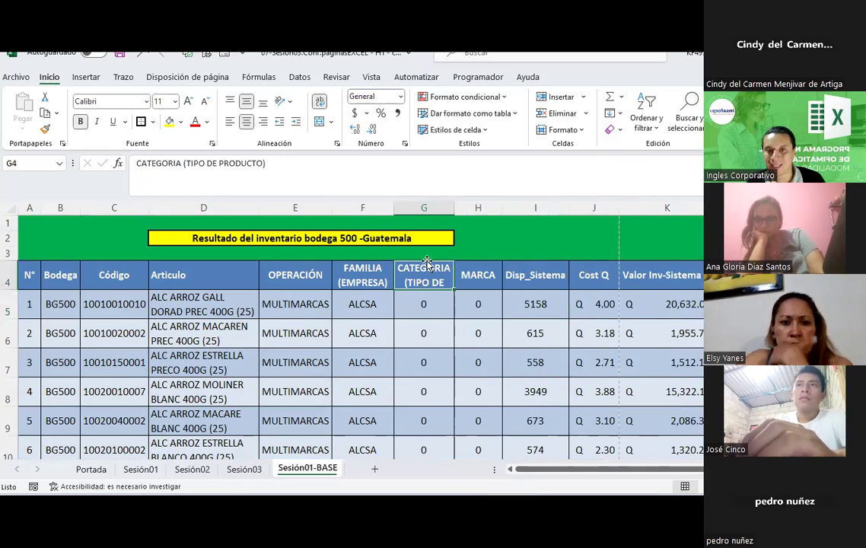
pyautogui.doubleClick(9, 289)
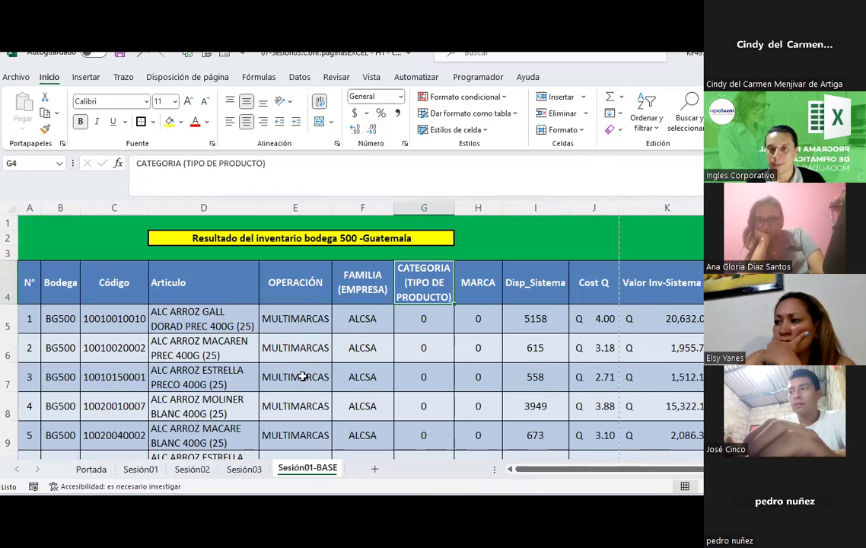
# Step: Narrow the Disp_Sistema column and confirm its values still fit further down
pyautogui.click(527, 290)
pyautogui.scroll(-2, 537, 328)
pyautogui.scroll(-3, 538, 327)
pyautogui.scroll(6, 542, 315)
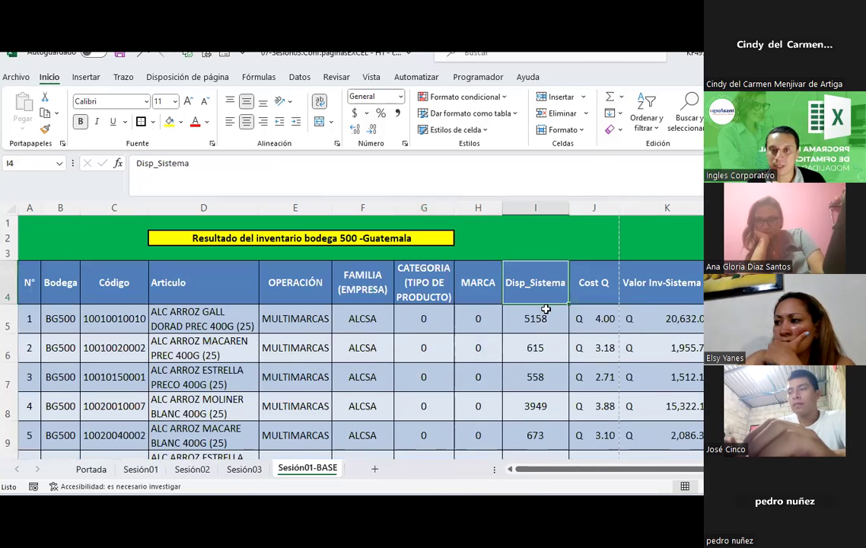
pyautogui.moveTo(568, 207); pyautogui.dragTo(542, 207)
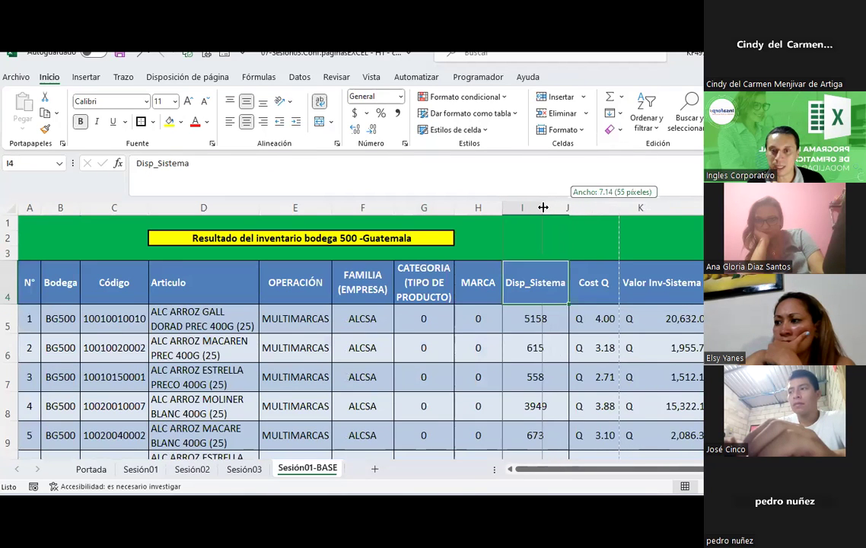
pyautogui.click(521, 325)
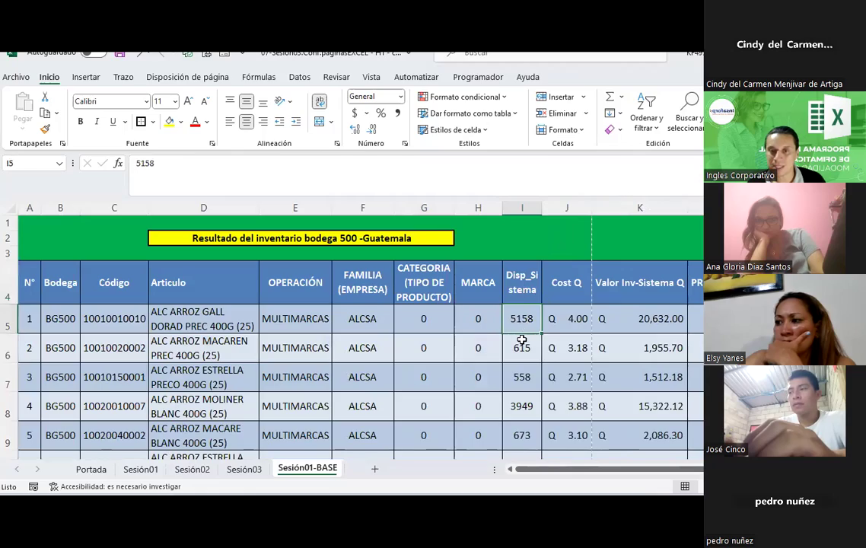
pyautogui.scroll(-4, 521, 340)
pyautogui.scroll(-4, 521, 341)
pyautogui.scroll(-4, 522, 339)
pyautogui.scroll(-6, 523, 339)
pyautogui.scroll(-4, 522, 340)
pyautogui.scroll(-3, 521, 335)
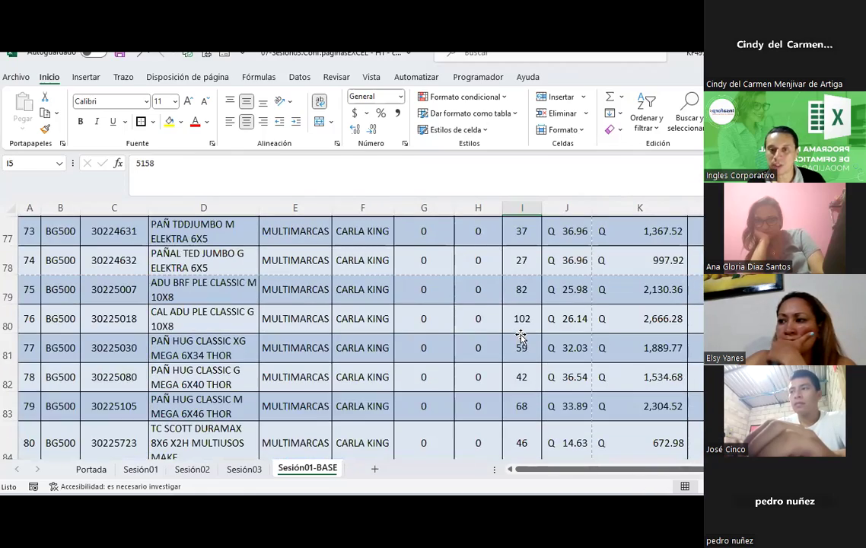
pyautogui.scroll(-3, 522, 337)
pyautogui.scroll(5, 523, 338)
pyautogui.scroll(7, 523, 338)
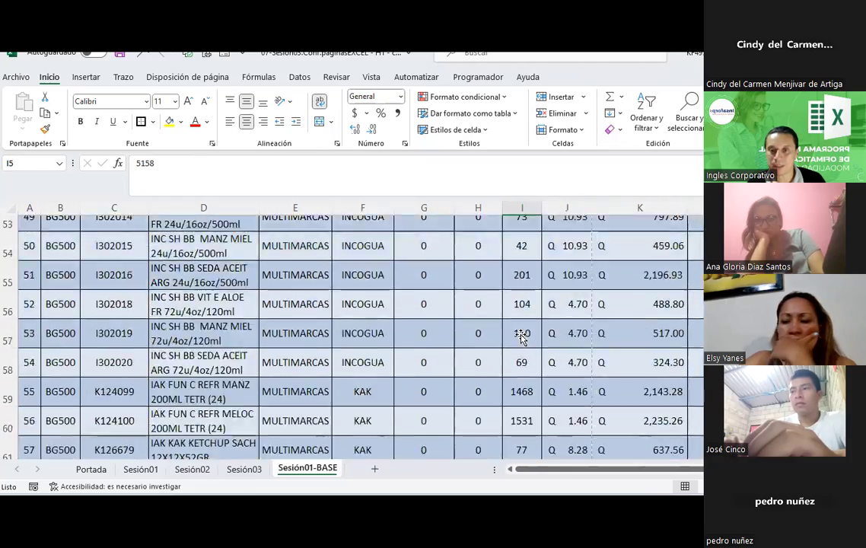
pyautogui.scroll(7, 522, 337)
pyautogui.scroll(6, 521, 337)
pyautogui.scroll(5, 522, 337)
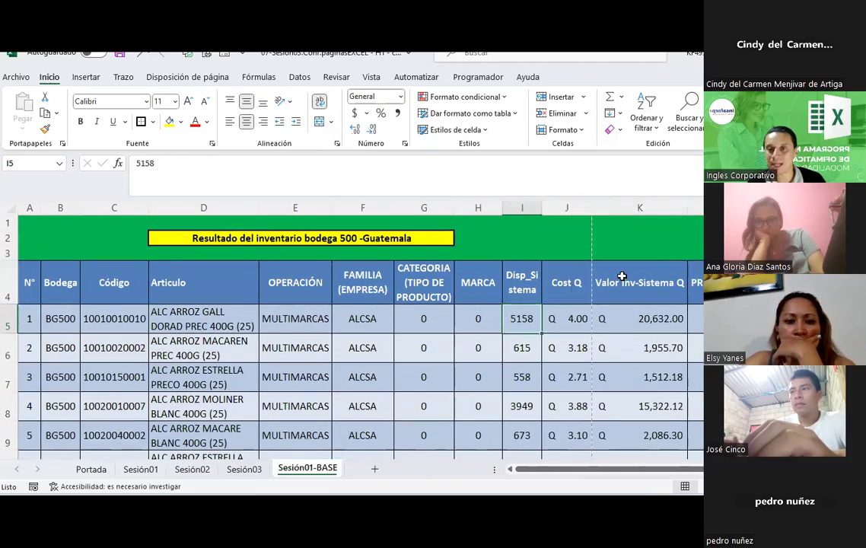
# Step: Narrow Valor Inv-Sistema Q so its header wraps onto two lines while values still fit
pyautogui.moveTo(622, 276); pyautogui.dragTo(712, 283)
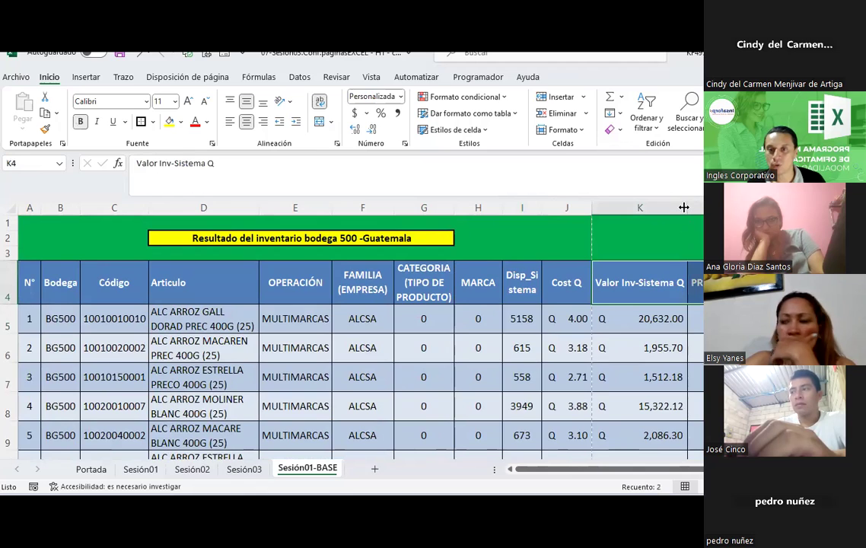
pyautogui.moveTo(687, 207); pyautogui.dragTo(657, 208)
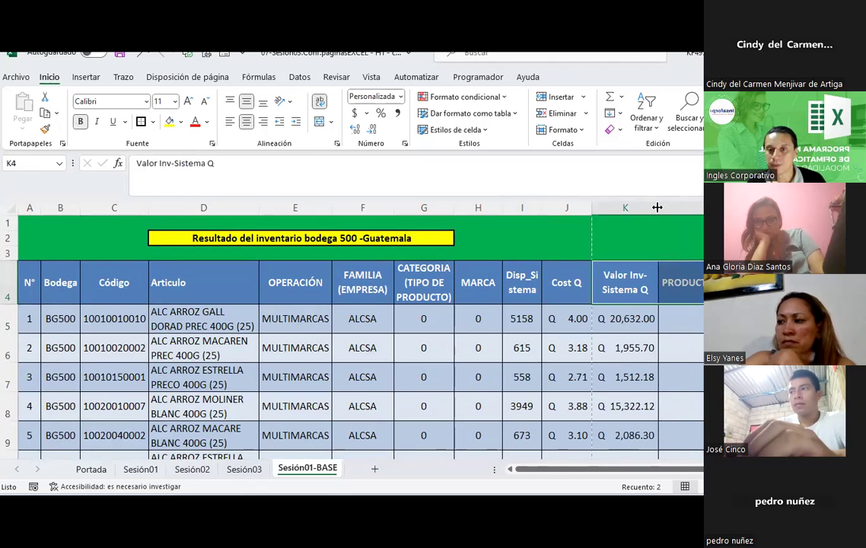
pyautogui.click(624, 314)
pyautogui.scroll(-1, 452, 323)
pyautogui.scroll(-4, 510, 331)
pyautogui.scroll(-3, 487, 330)
pyautogui.scroll(-6, 489, 331)
# Step: Widen the PRODUCTO CONFORME column so its quantities are readable
pyautogui.scroll(-4, 510, 332)
pyautogui.scroll(-9, 510, 332)
pyautogui.scroll(4, 510, 332)
pyautogui.scroll(10, 510, 332)
pyautogui.scroll(7, 510, 332)
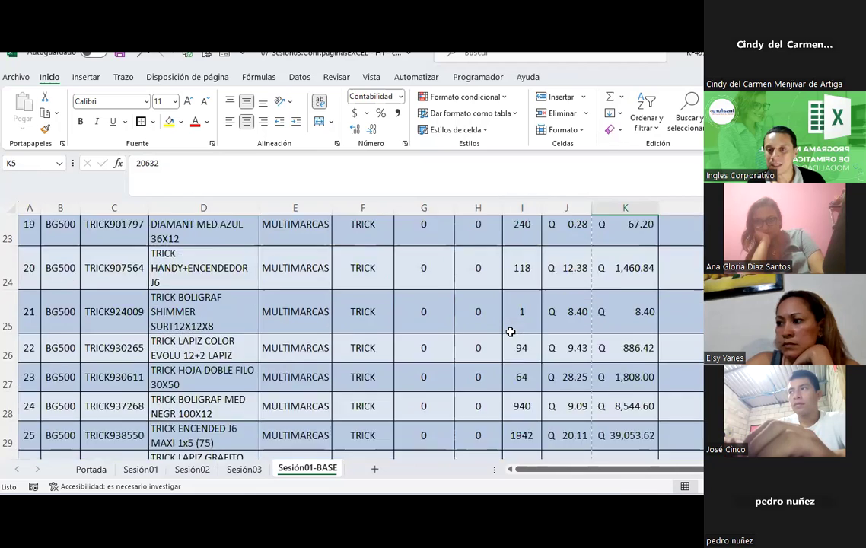
pyautogui.scroll(7, 511, 332)
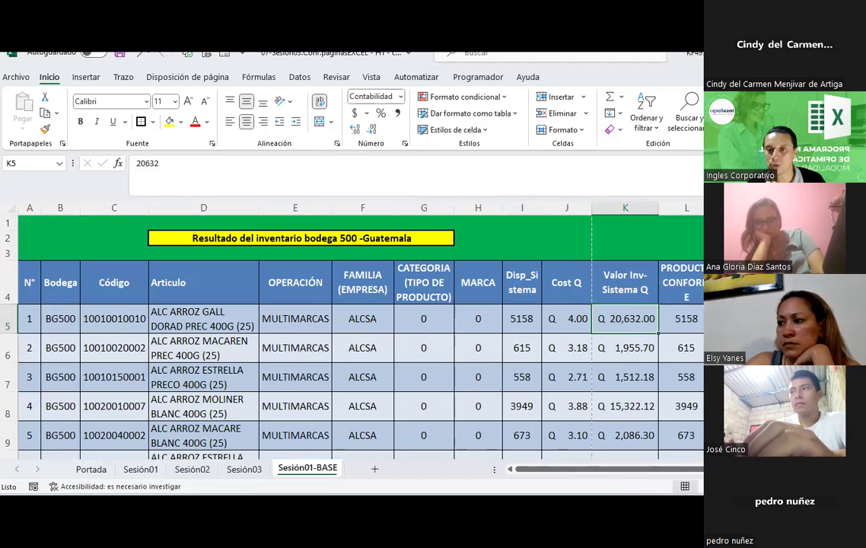
pyautogui.moveTo(704, 208); pyautogui.dragTo(714, 208)
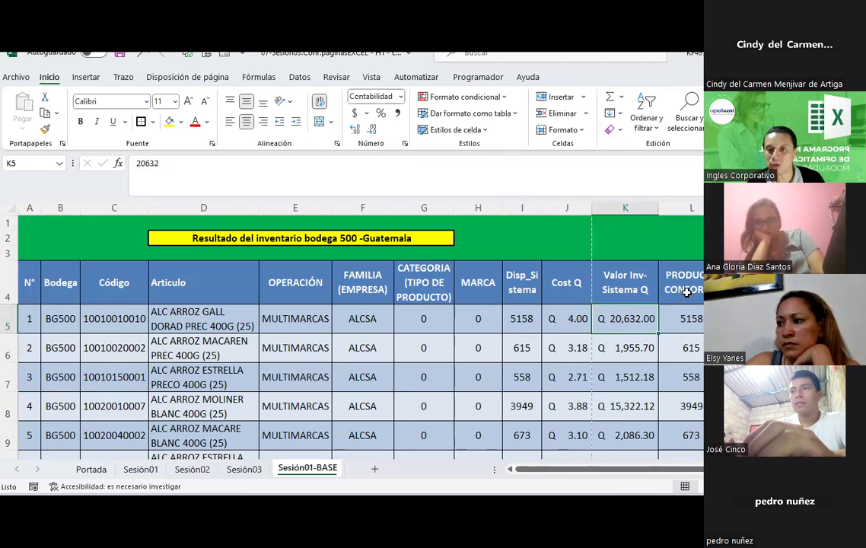
# Step: Check the table down to its last row, 140, and return to the top
pyautogui.scroll(-3, 686, 292)
pyautogui.scroll(-4, 687, 292)
pyautogui.scroll(-6, 687, 292)
pyautogui.scroll(-3, 687, 292)
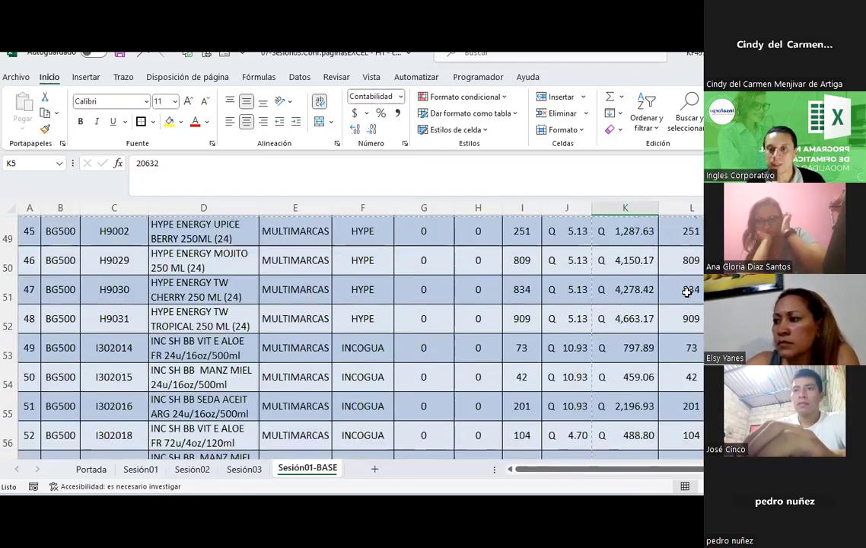
pyautogui.scroll(-3, 687, 292)
pyautogui.scroll(-6, 687, 291)
pyautogui.scroll(-5, 687, 292)
pyautogui.scroll(-6, 687, 291)
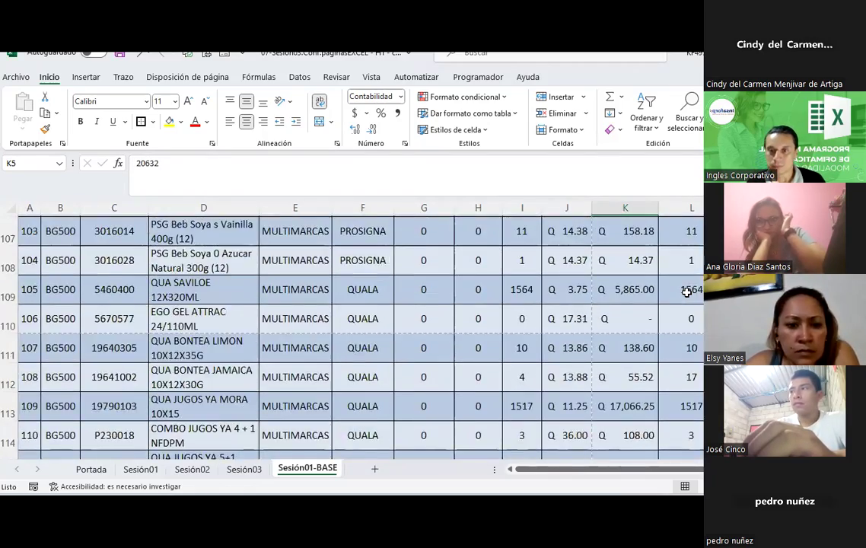
pyautogui.scroll(-3, 687, 291)
pyautogui.scroll(-4, 687, 292)
pyautogui.scroll(-5, 687, 292)
pyautogui.scroll(1, 687, 292)
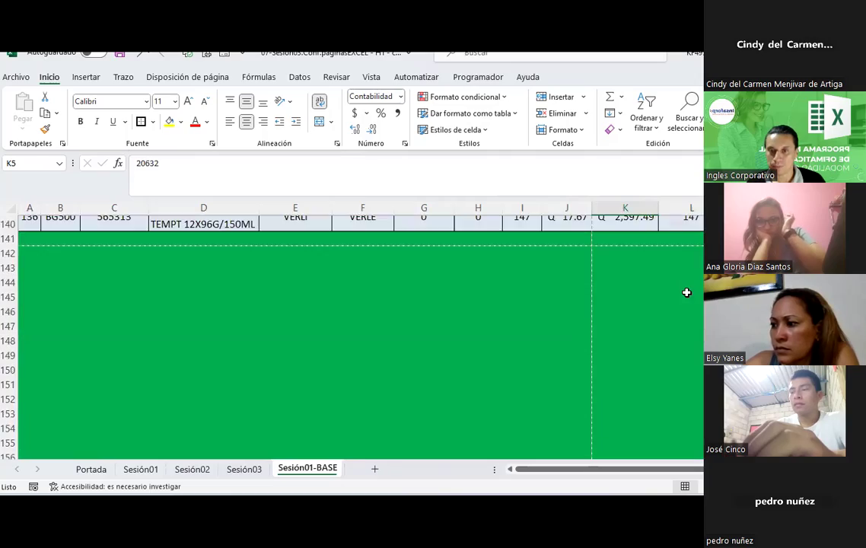
pyautogui.scroll(3, 687, 292)
pyautogui.scroll(6, 687, 293)
pyautogui.scroll(8, 687, 292)
pyautogui.scroll(8, 687, 292)
pyautogui.scroll(9, 686, 293)
pyautogui.scroll(7, 687, 293)
pyautogui.scroll(5, 686, 292)
pyautogui.scroll(2, 687, 292)
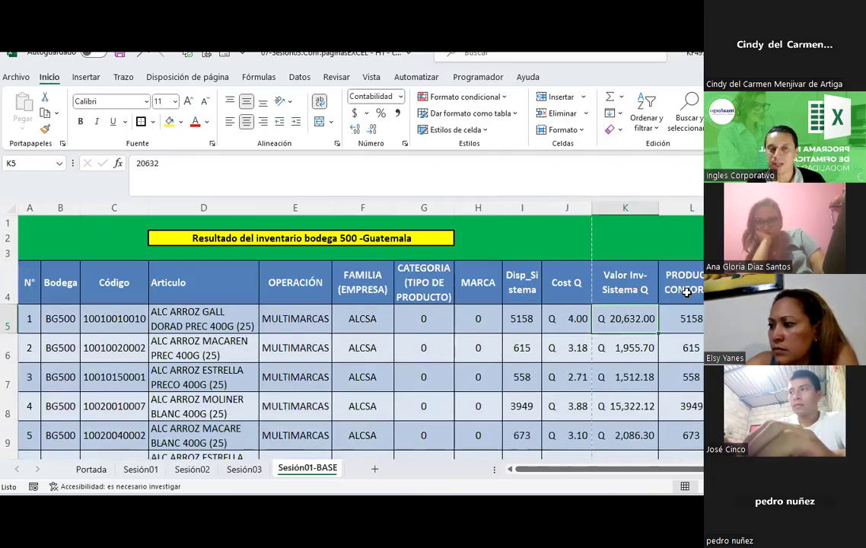
# Step: Save the workbook from the Quick Access Toolbar and select the PRODUCTO CONFORME header
pyautogui.click(119, 55)
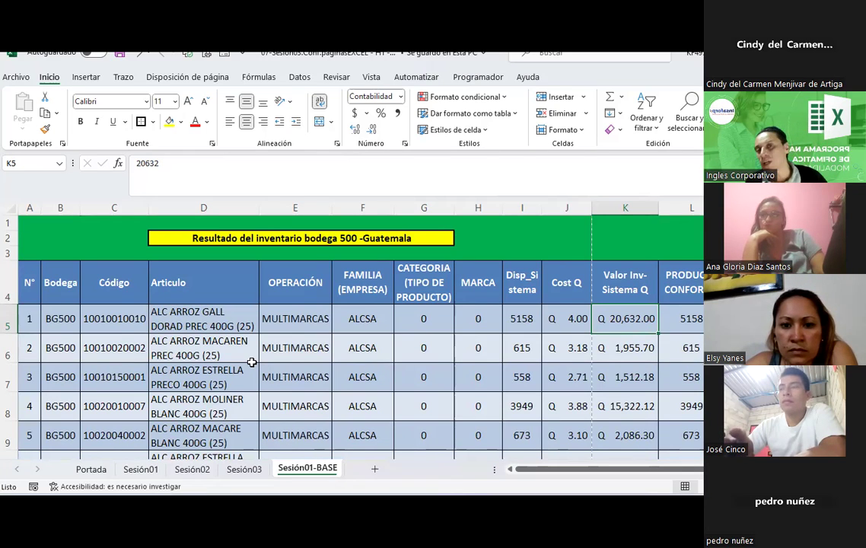
pyautogui.click(698, 286)
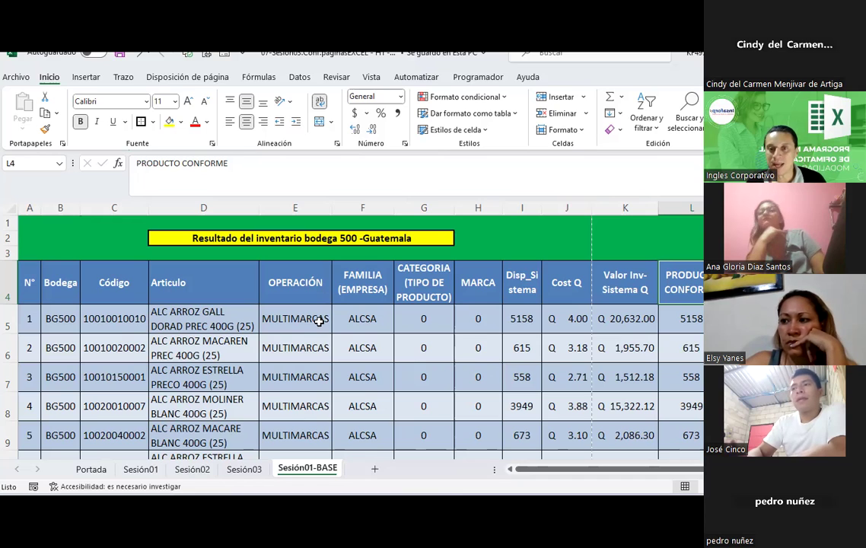
# Step: Insert two blank rows above the table's header row
pyautogui.click(368, 401)
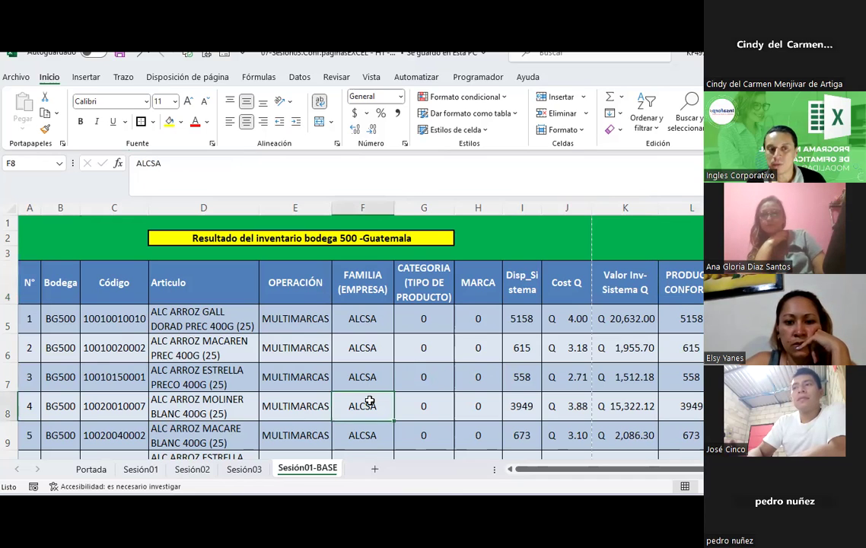
pyautogui.click(9, 283)
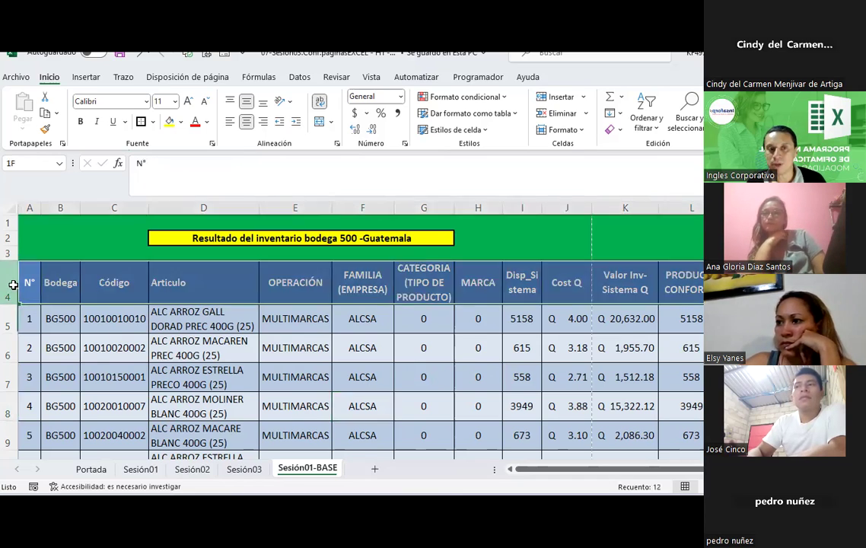
pyautogui.click(559, 98)
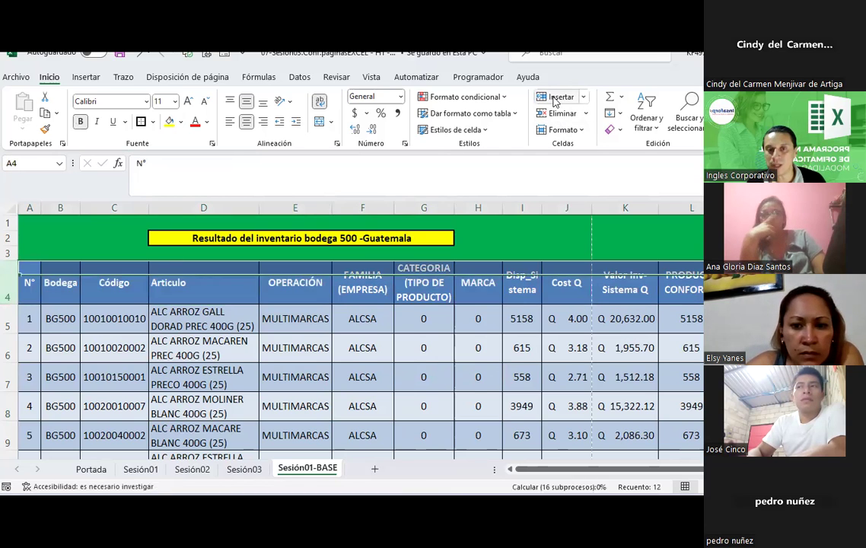
pyautogui.click(555, 102)
pyautogui.click(266, 395)
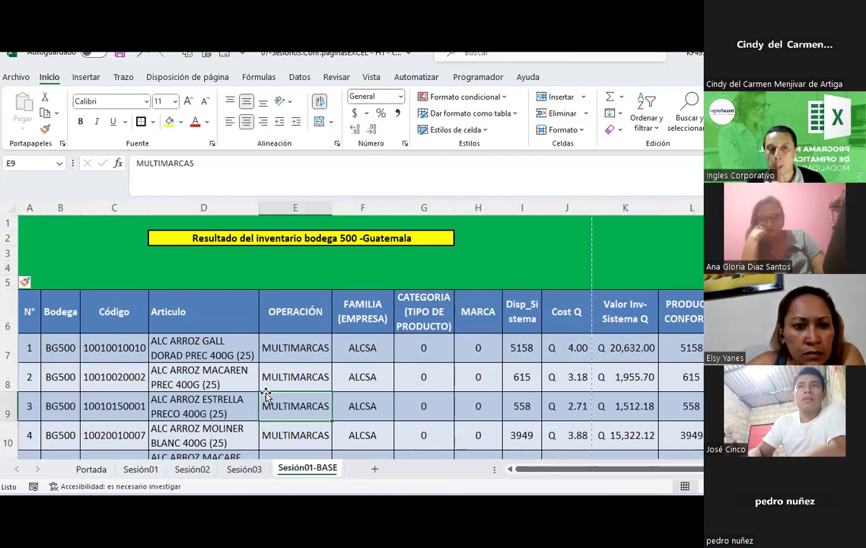
# Step: Copy the header row A6:L6 and paste it into row 4
pyautogui.moveTo(25, 311); pyautogui.dragTo(689, 311)
pyautogui.hotkey('ctrl', 'c')
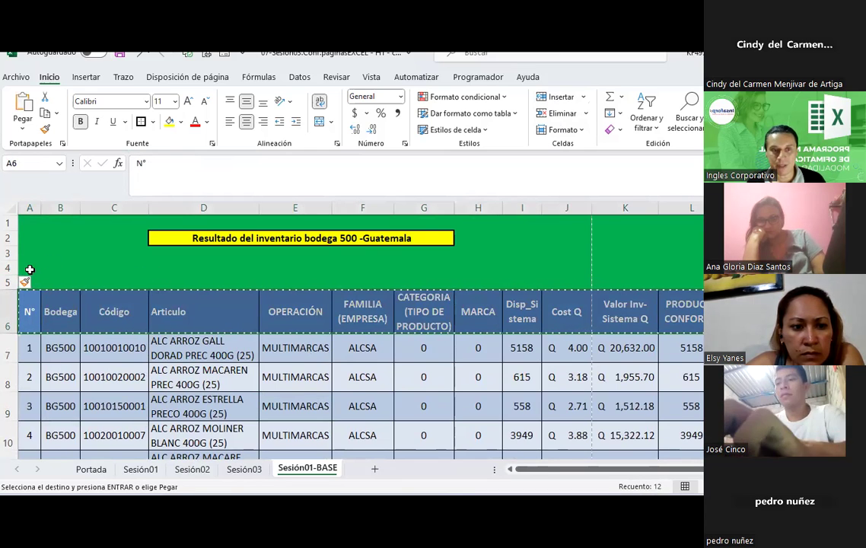
pyautogui.click(29, 268)
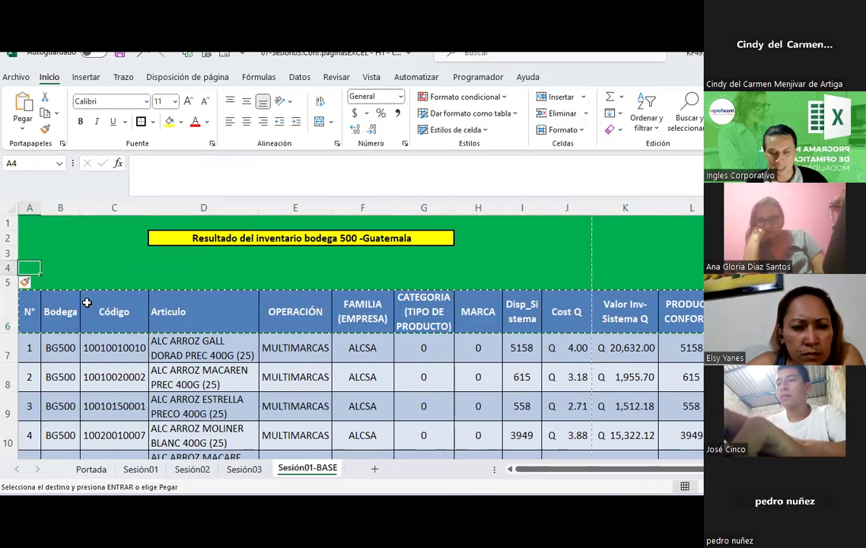
pyautogui.hotkey('ctrl', 'v')
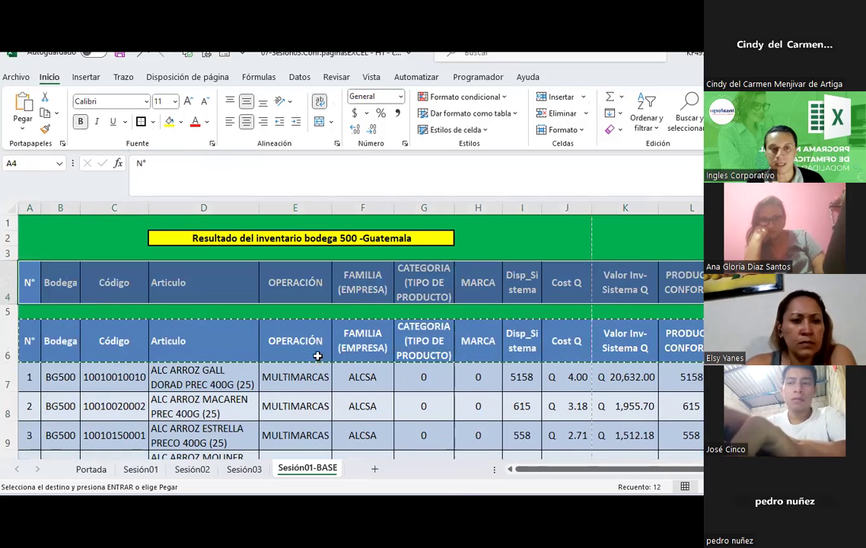
pyautogui.press('Escape')
pyautogui.moveTo(29, 279); pyautogui.dragTo(682, 283)
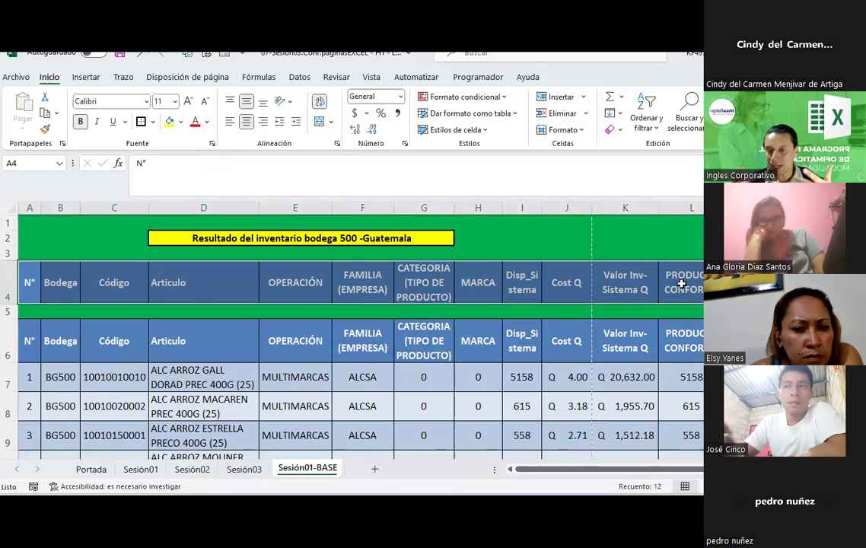
pyautogui.click(656, 386)
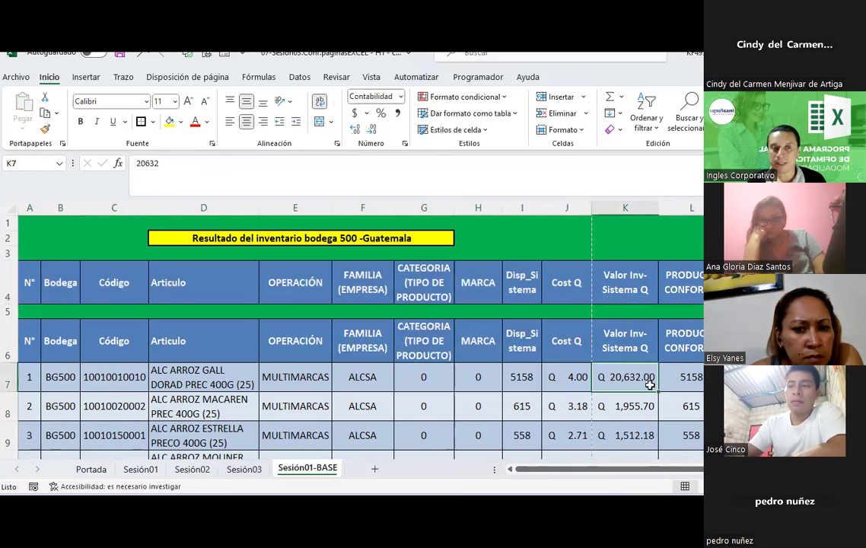
# Step: Delete the duplicated header text from row 4, leaving the originals in row 6
pyautogui.click(25, 286)
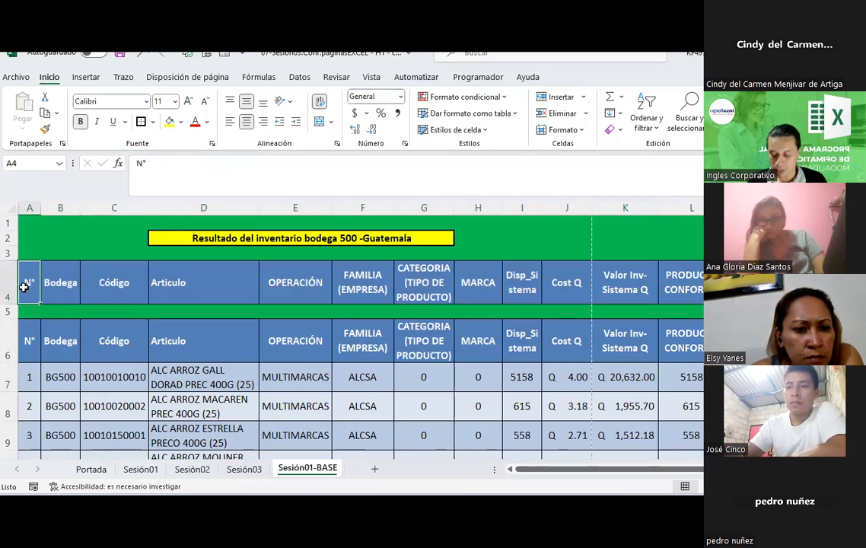
pyautogui.hotkey('shift', 'Right')
pyautogui.hotkey('shift', 'Right')
pyautogui.hotkey('shift', 'Right')
pyautogui.hotkey('shift', 'Right')
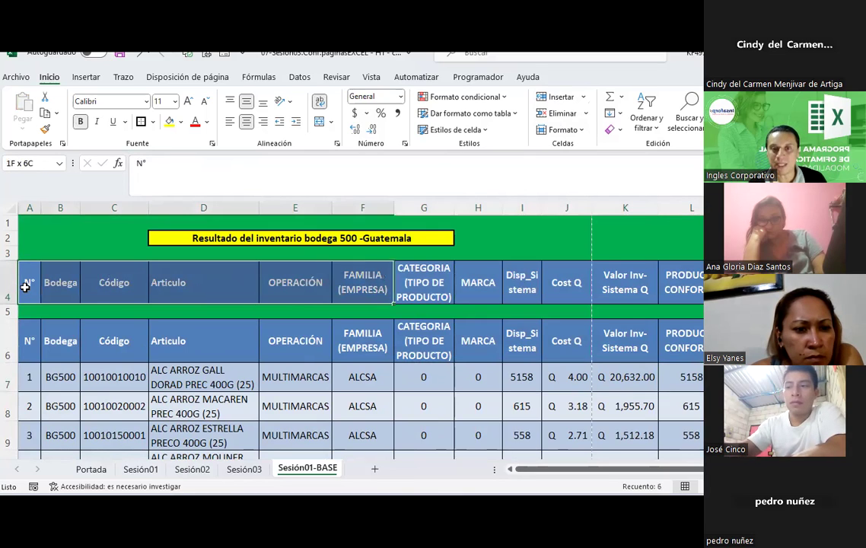
pyautogui.hotkey('shift', 'Right')
pyautogui.hotkey('shift', 'Right')
pyautogui.hotkey('shift', 'Right')
pyautogui.hotkey('shift', 'Right')
pyautogui.hotkey('shift', 'Right')
pyautogui.hotkey('shift', 'Right')
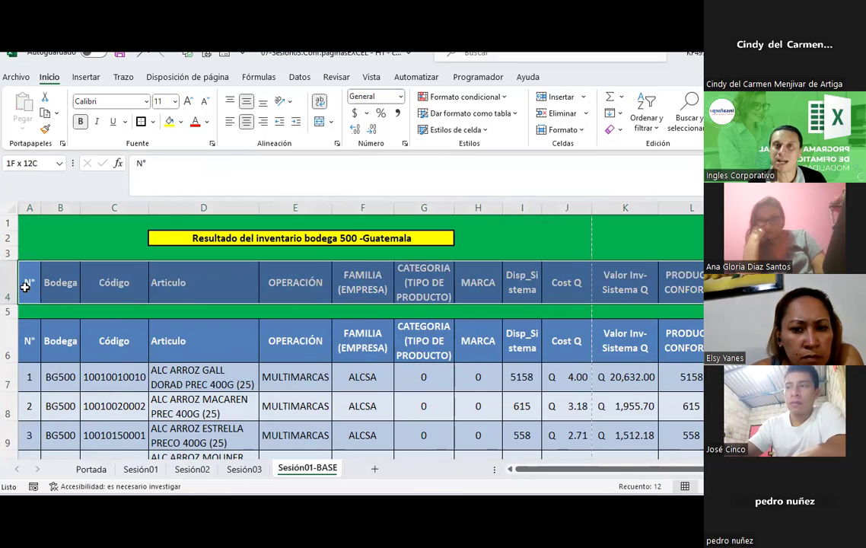
pyautogui.press('Delete')
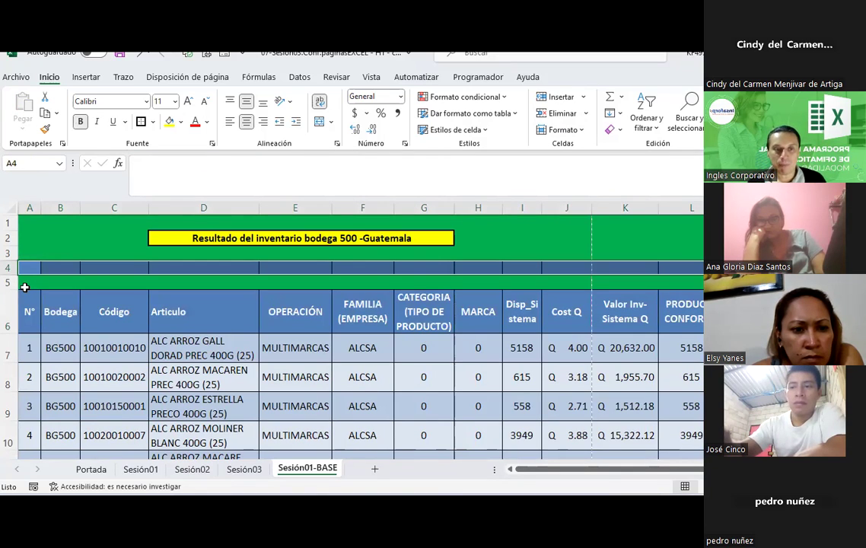
pyautogui.click(25, 286)
pyautogui.press('Up')
pyautogui.press('Right')
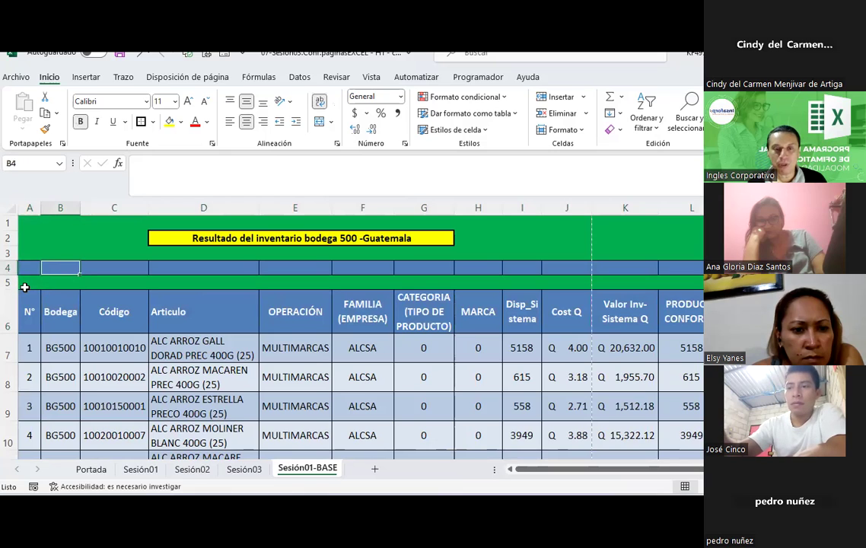
pyautogui.moveTo(293, 312); pyautogui.dragTo(592, 318)
pyautogui.click(66, 261)
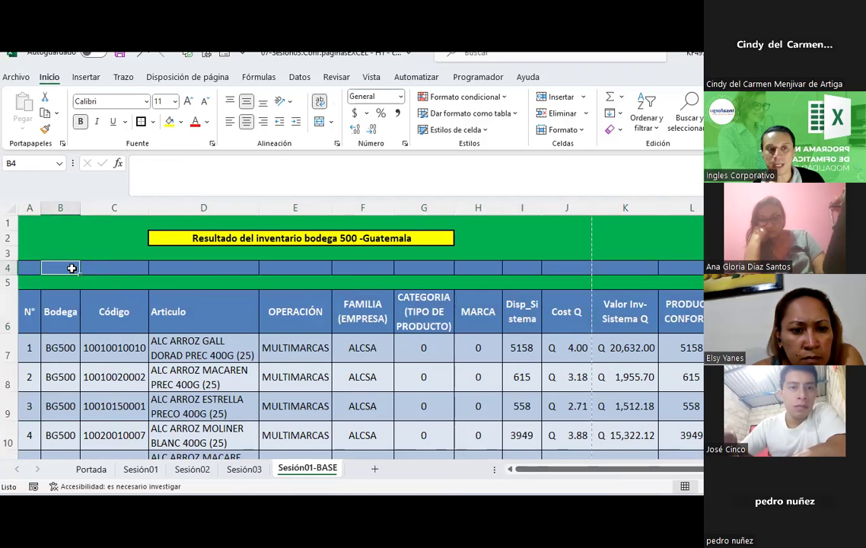
pyautogui.click(28, 312)
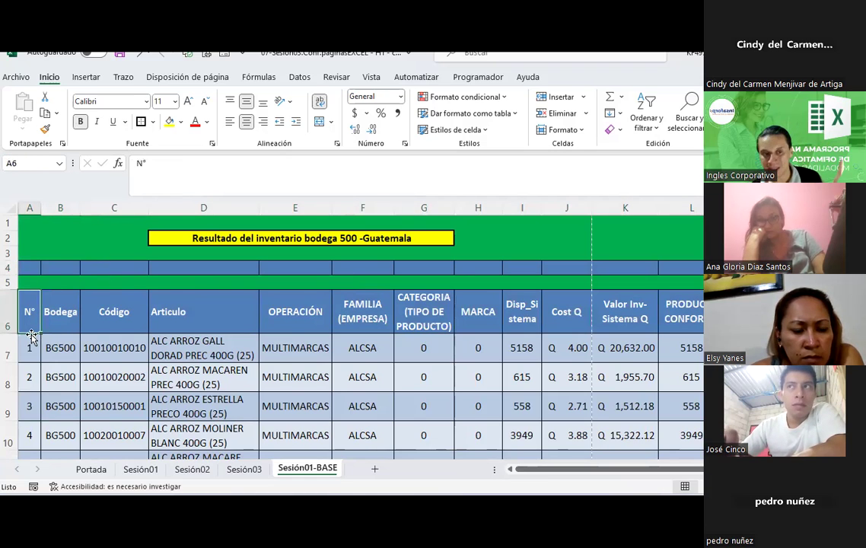
# Step: Enter =NOMPROPIO(B6) in cell B4 to show the Bodega header in proper case
pyautogui.click(62, 263)
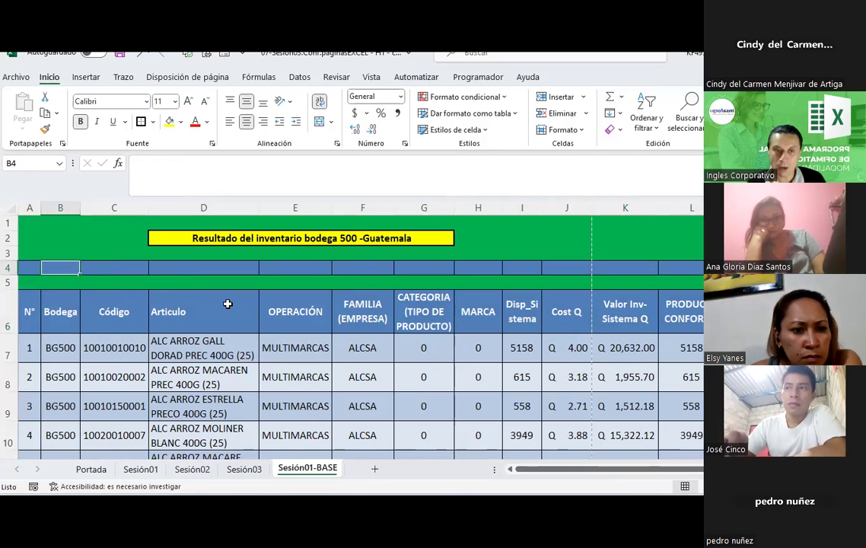
pyautogui.write('=n')
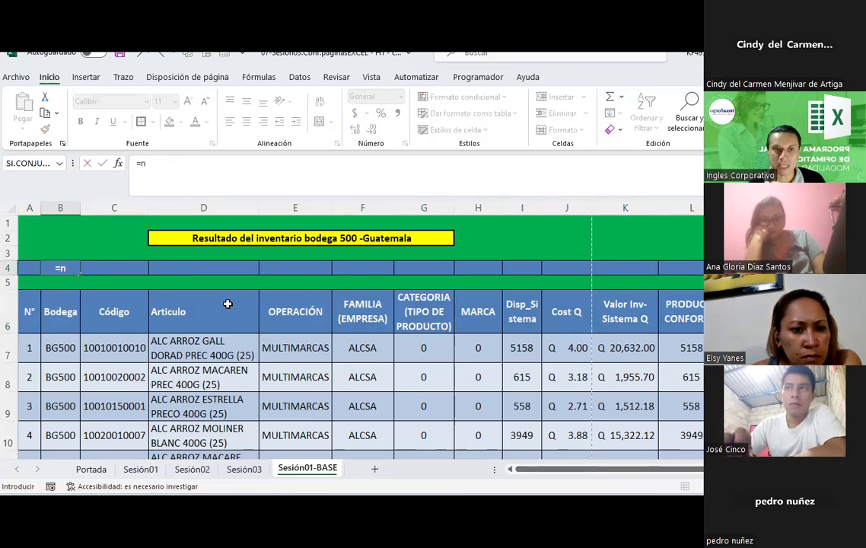
pyautogui.write('omp')
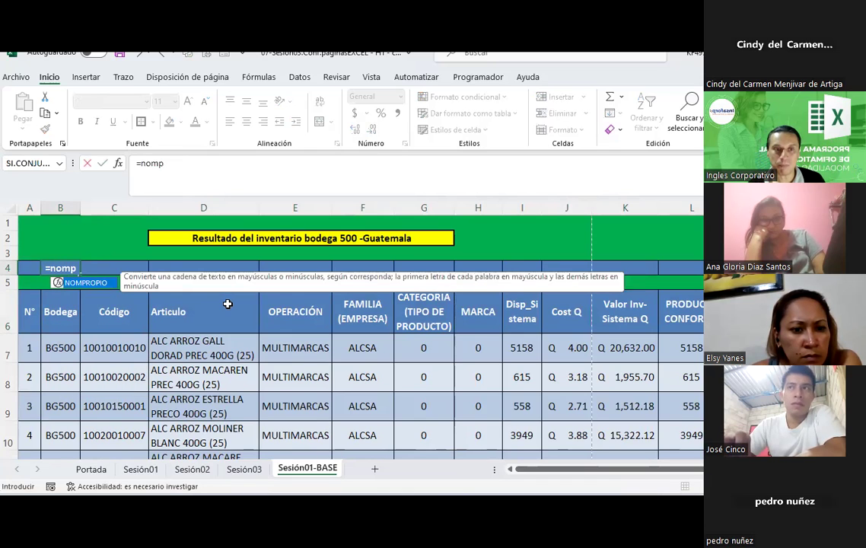
pyautogui.write('ropio')
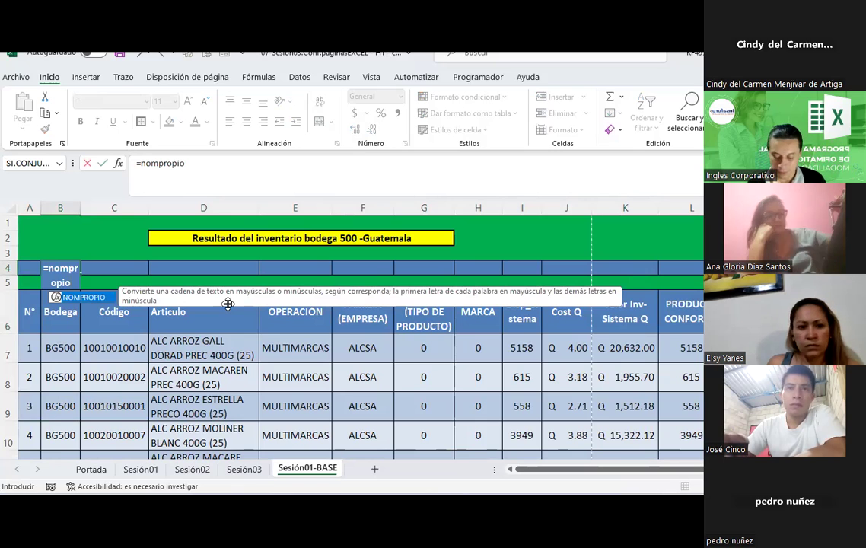
pyautogui.write('(')
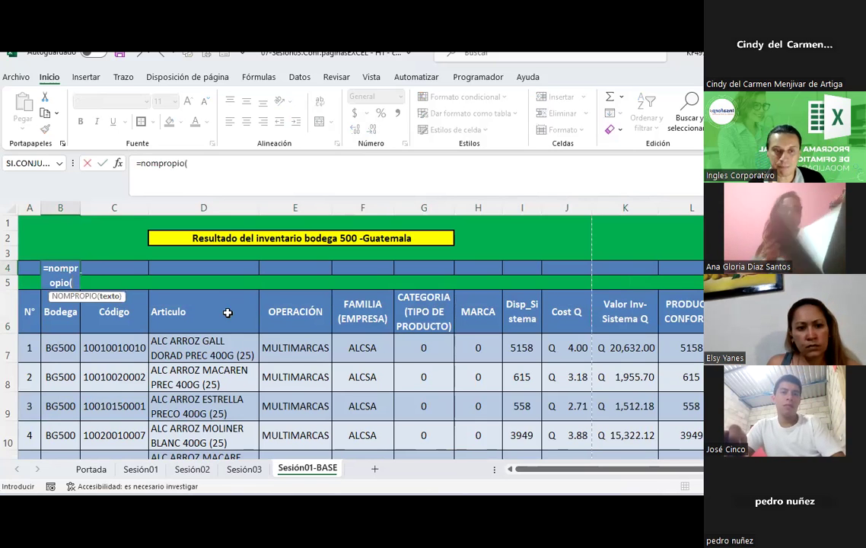
pyautogui.click(60, 321)
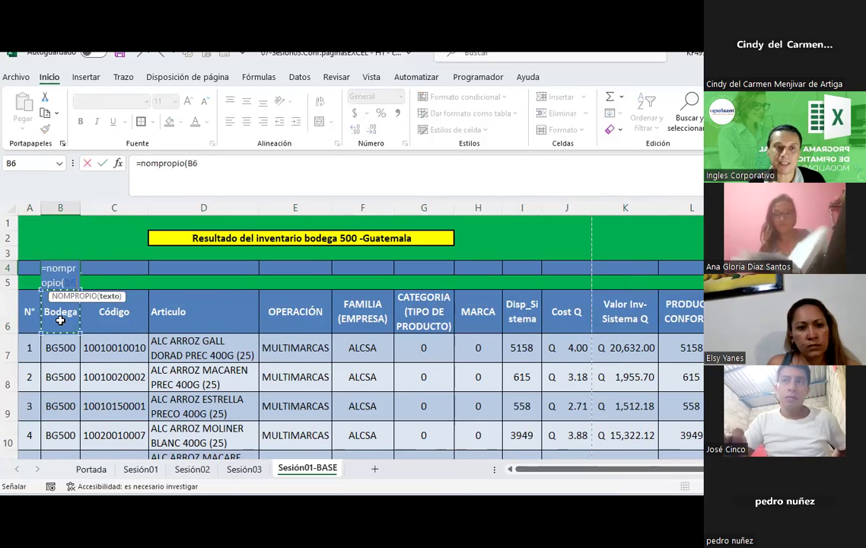
pyautogui.write(')')
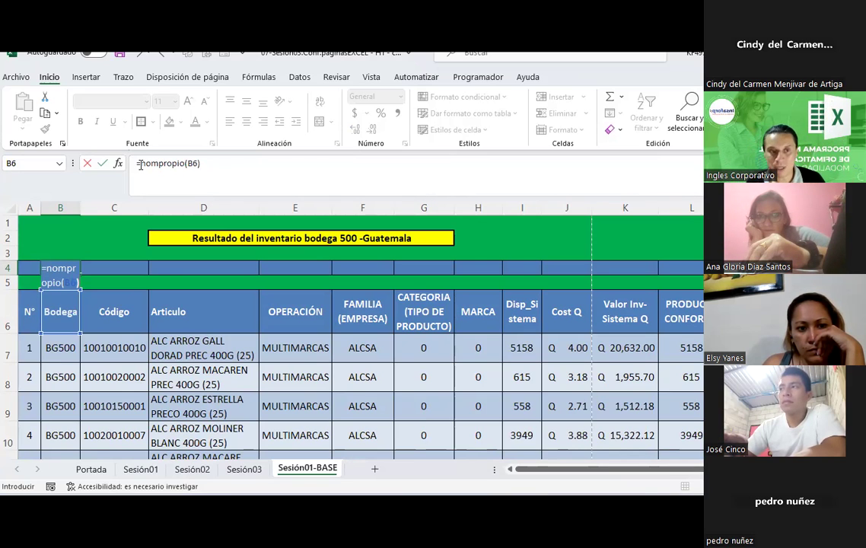
pyautogui.press('Return')
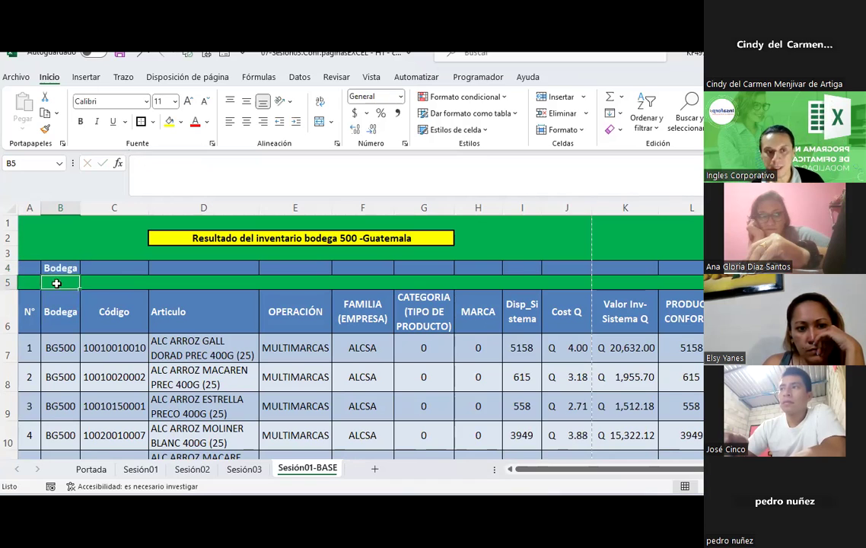
# Step: Fill B4's =NOMPROPIO formula across to L4 and autofit row 4's height
pyautogui.click(61, 267)
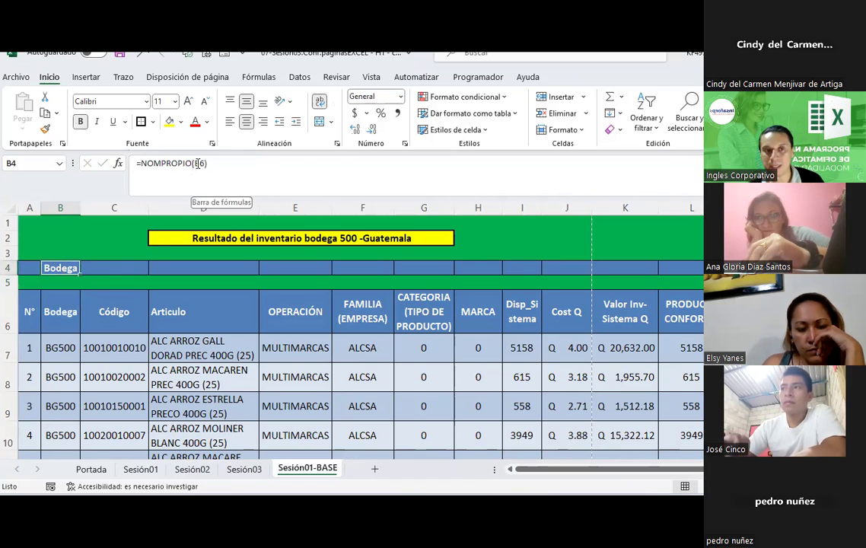
pyautogui.moveTo(83, 270); pyautogui.dragTo(686, 283)
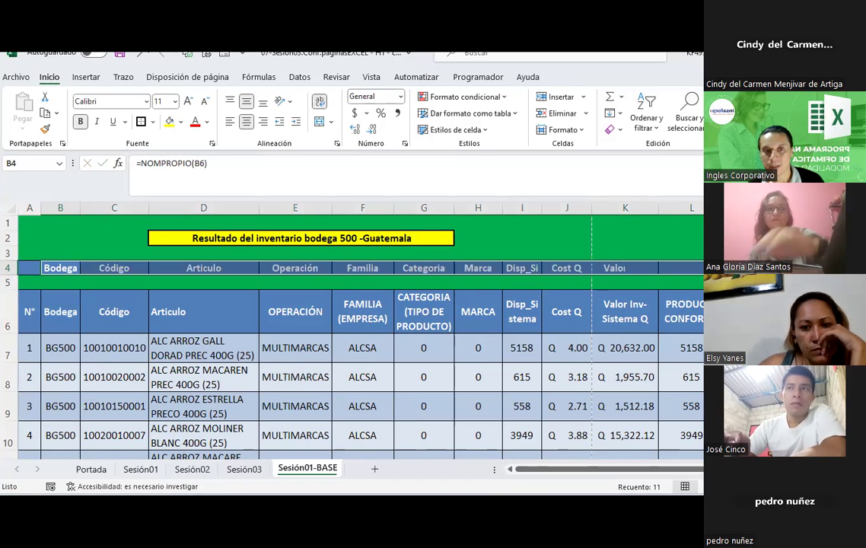
pyautogui.doubleClick(6, 275)
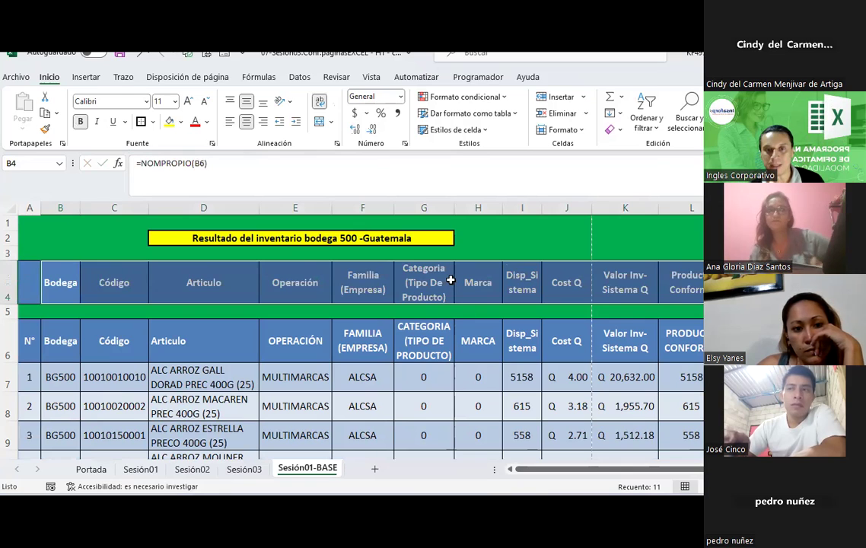
pyautogui.click(494, 243)
# Step: Check the copied formulas in C4–K4 against the row 6 headers, then select B4:L4
pyautogui.click(101, 283)
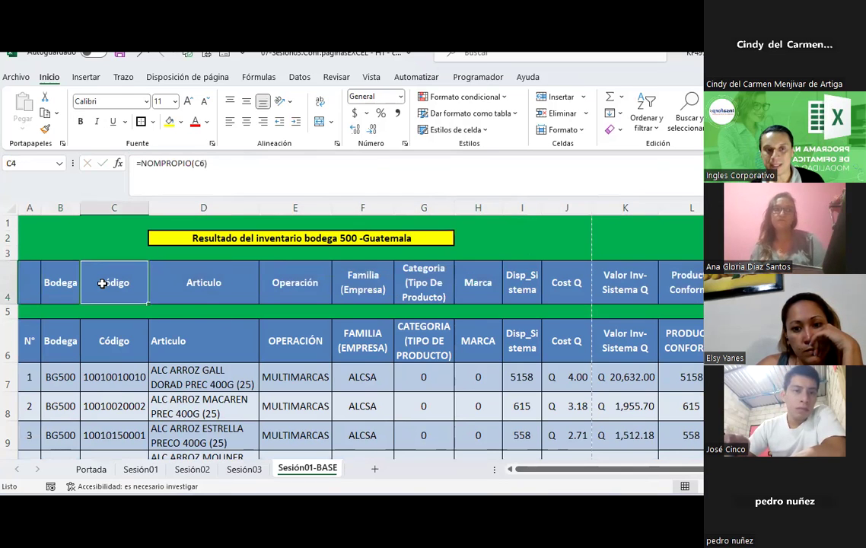
pyautogui.click(319, 342)
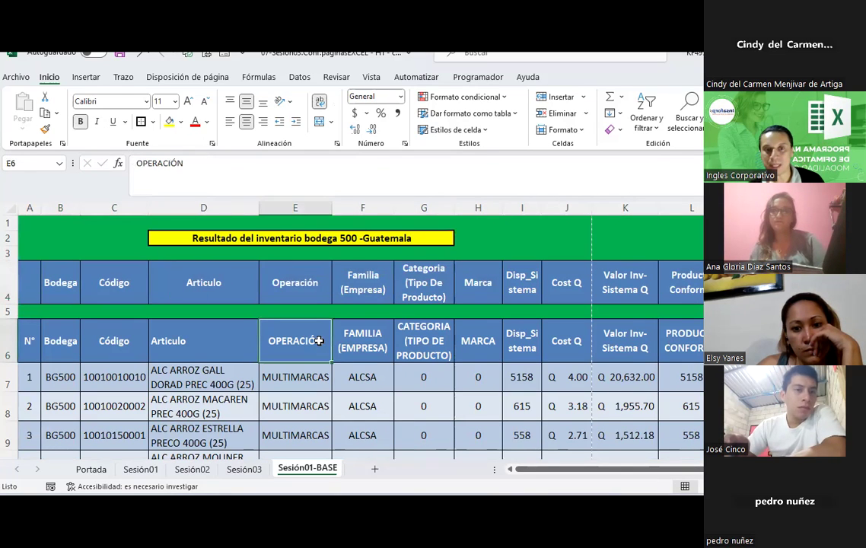
pyautogui.click(304, 284)
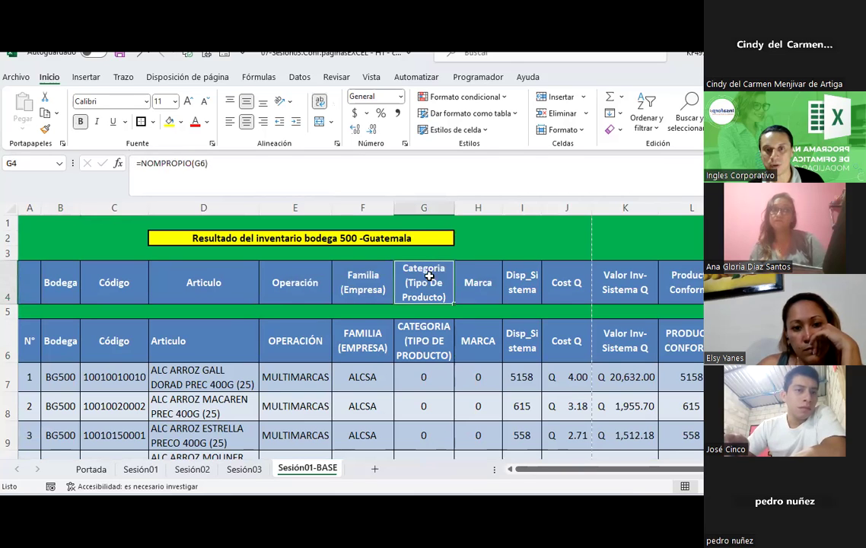
pyautogui.click(422, 350)
pyautogui.click(430, 284)
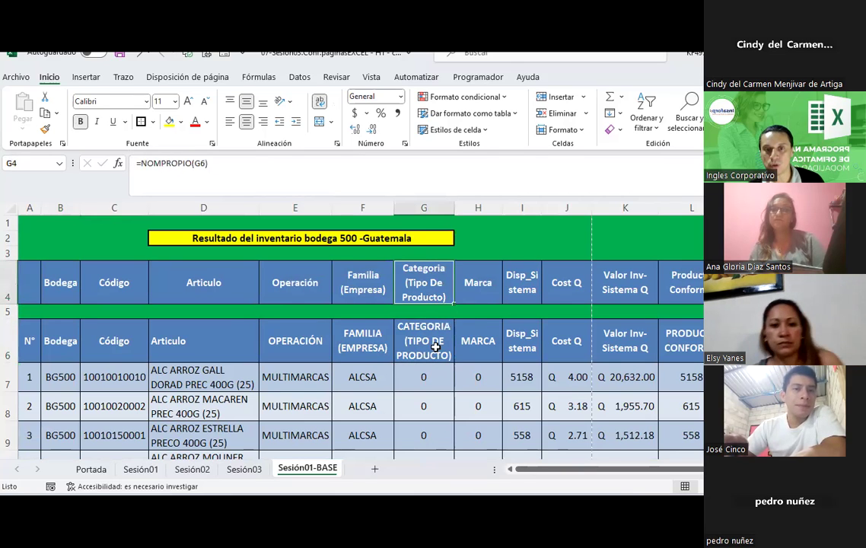
pyautogui.click(491, 284)
pyautogui.click(522, 282)
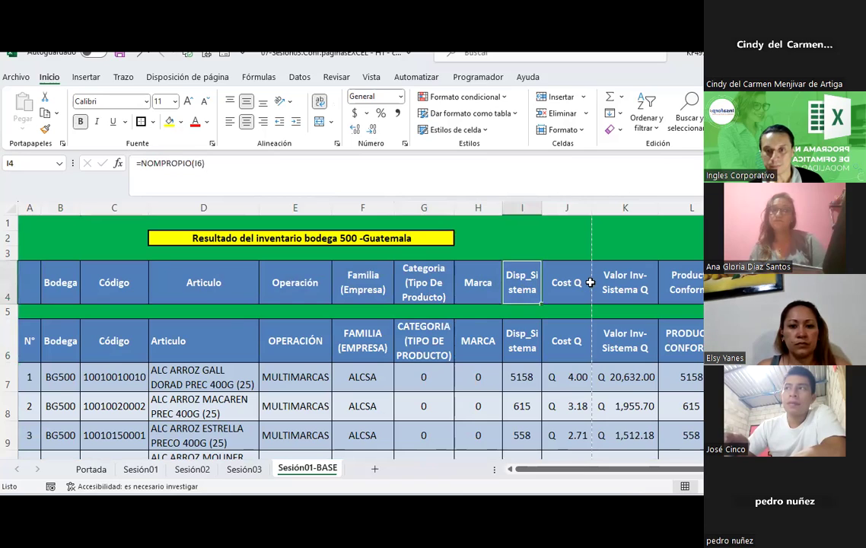
pyautogui.click(567, 282)
pyautogui.click(624, 283)
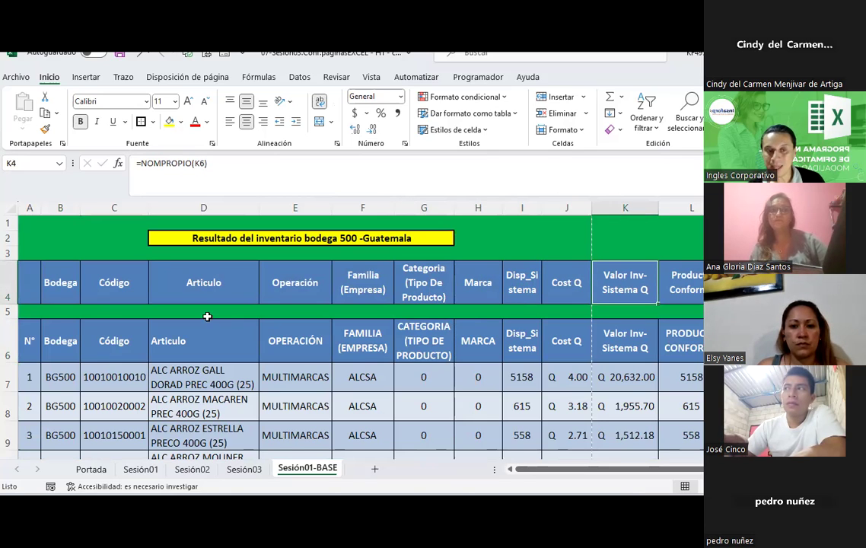
pyautogui.moveTo(71, 286); pyautogui.dragTo(680, 290)
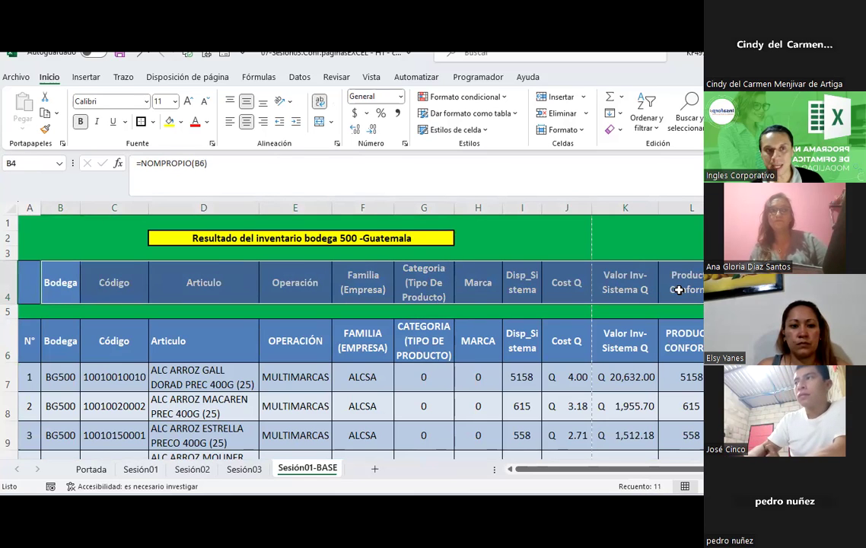
# Step: Copy B4:L4 and paste it over the row 6 headers using Paste Values
pyautogui.click(45, 113)
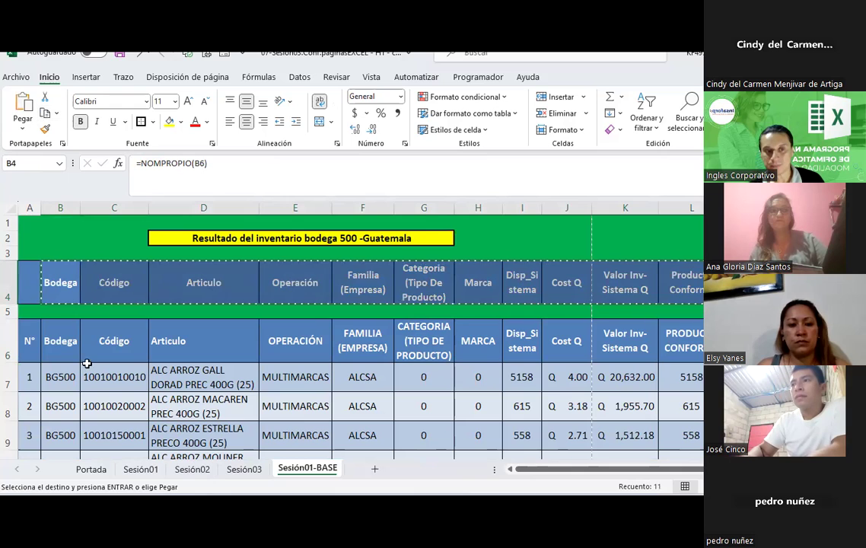
pyautogui.moveTo(52, 338); pyautogui.dragTo(667, 350)
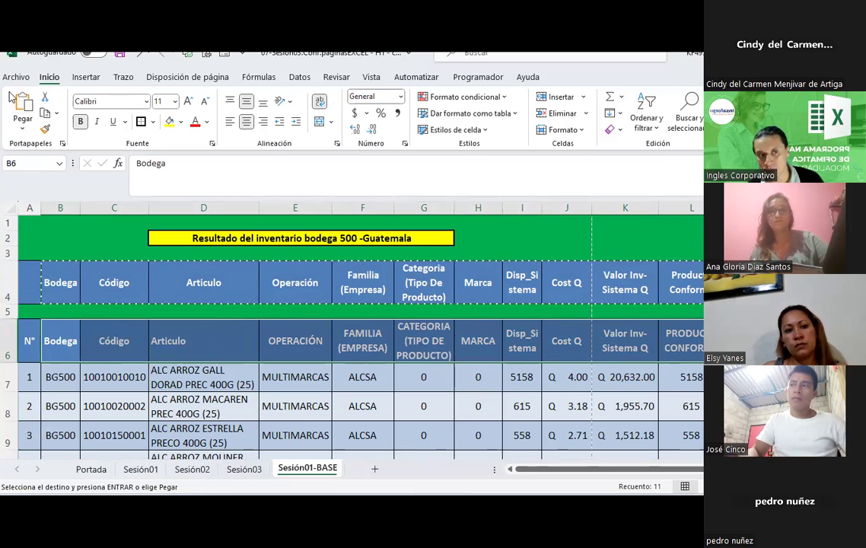
pyautogui.click(25, 135)
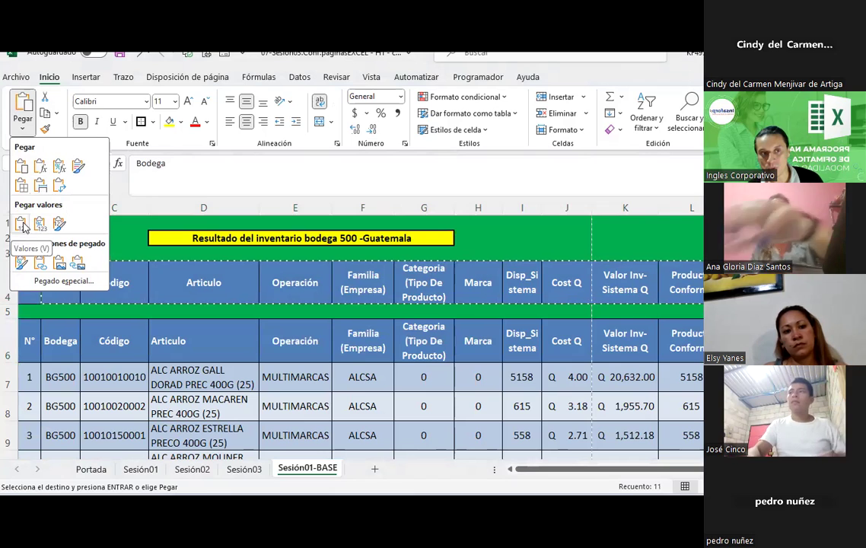
pyautogui.click(24, 226)
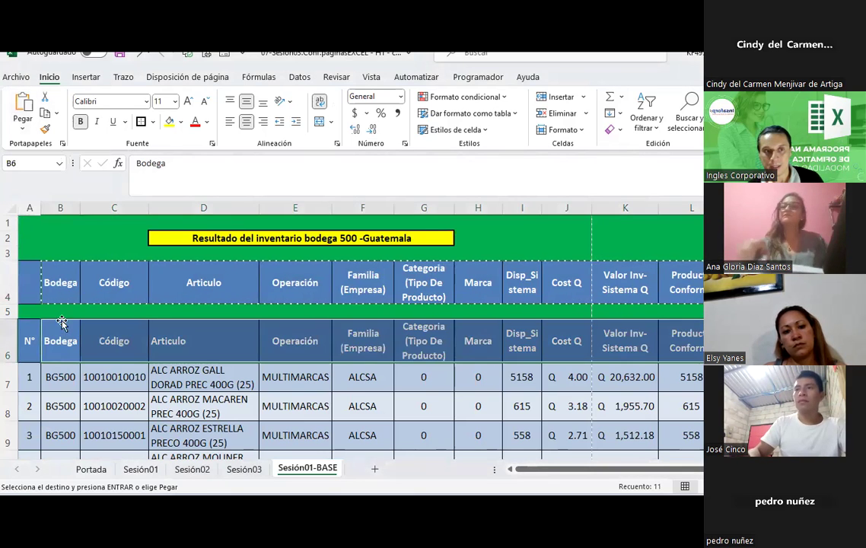
pyautogui.click(114, 339)
pyautogui.click(205, 339)
pyautogui.click(300, 339)
pyautogui.click(442, 344)
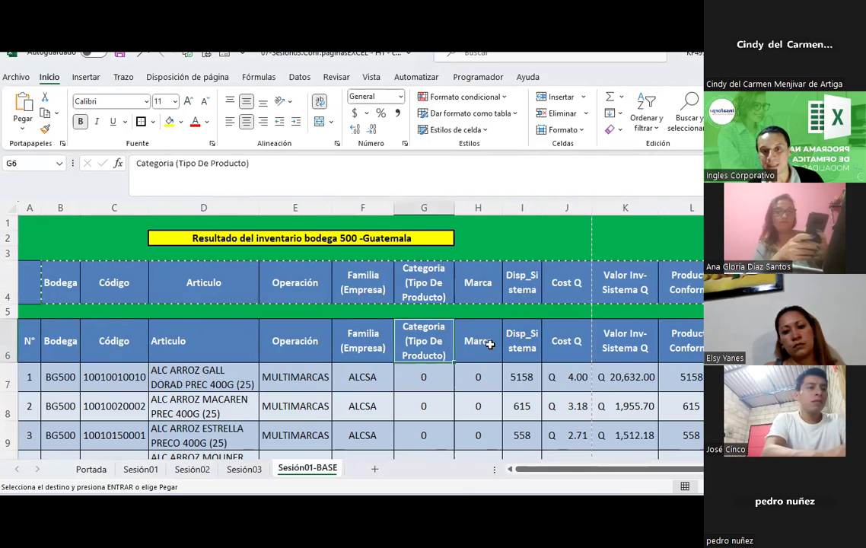
pyautogui.click(491, 344)
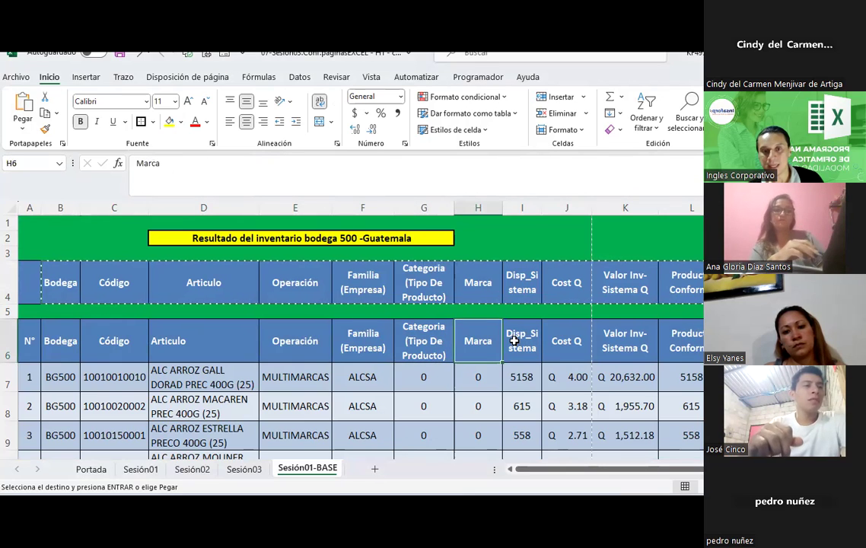
pyautogui.click(527, 344)
pyautogui.click(569, 345)
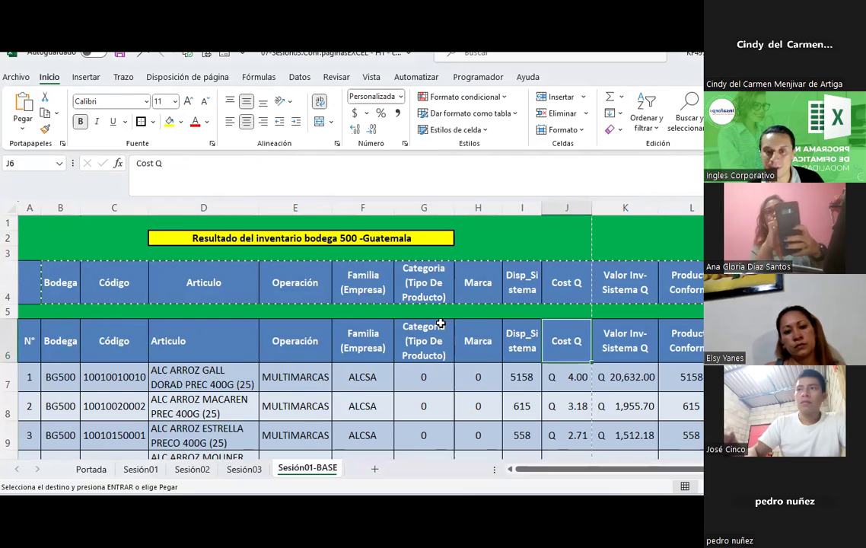
pyautogui.click(13, 282)
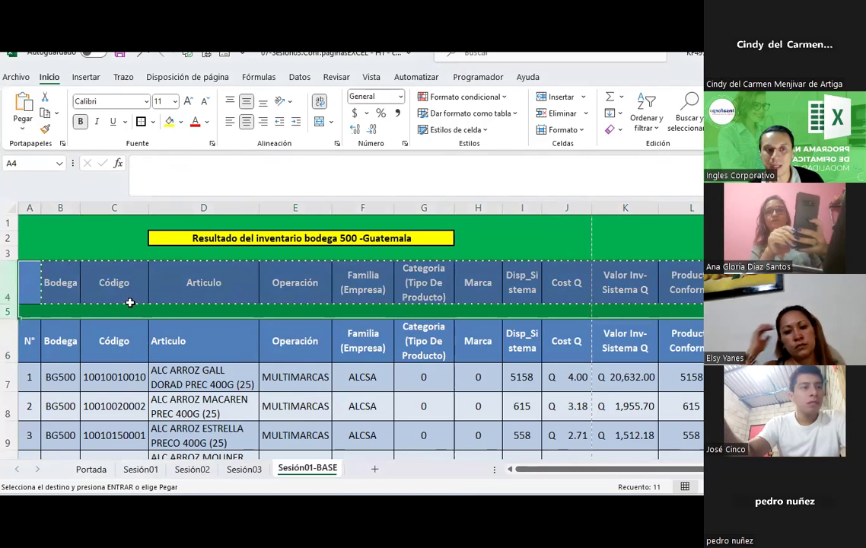
# Step: Delete rows 4–5, removing the helper formula row and the green band
pyautogui.rightClick(130, 303)
pyautogui.click(163, 201)
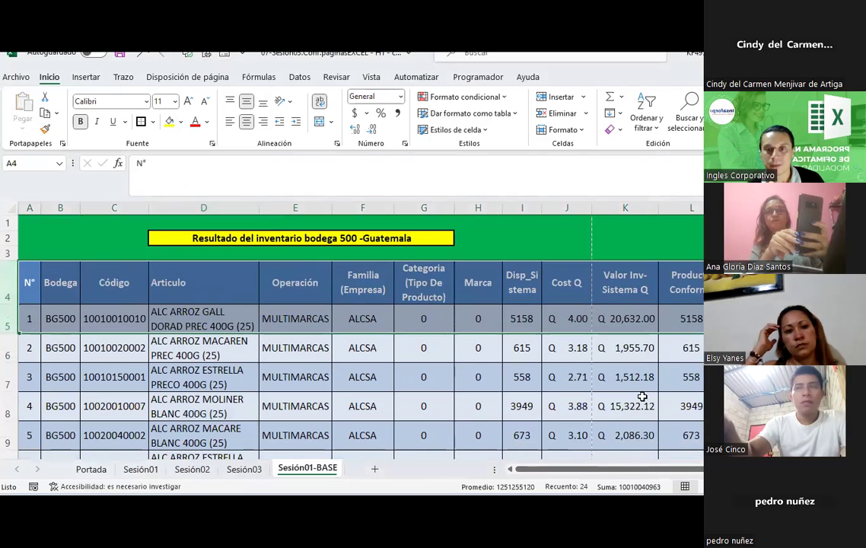
pyautogui.click(478, 315)
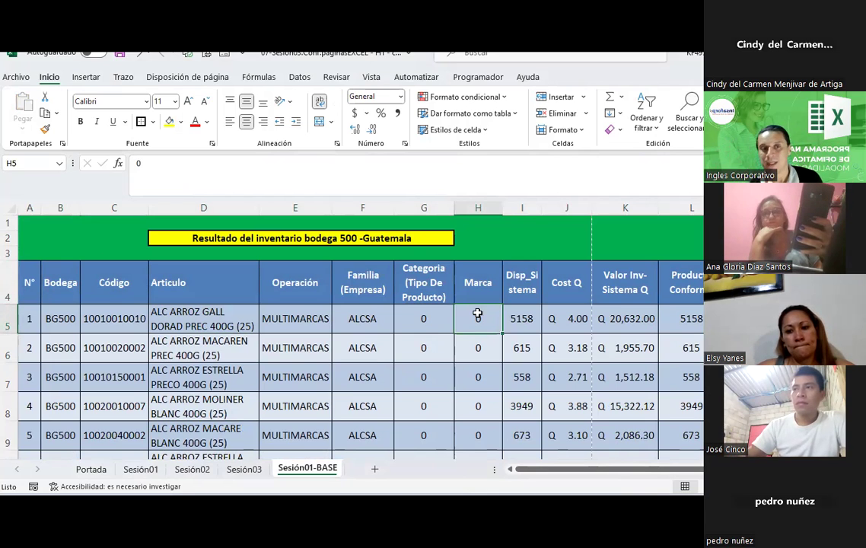
pyautogui.moveTo(26, 282); pyautogui.dragTo(696, 319)
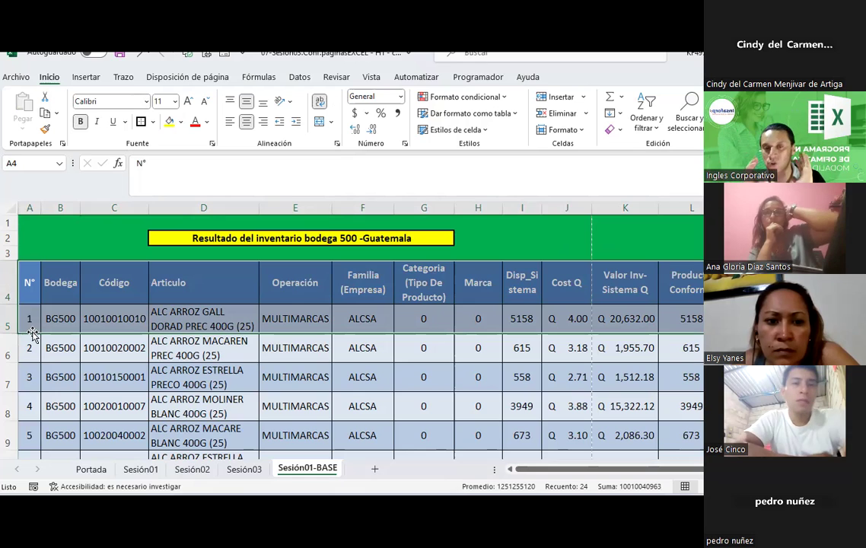
pyautogui.click(171, 365)
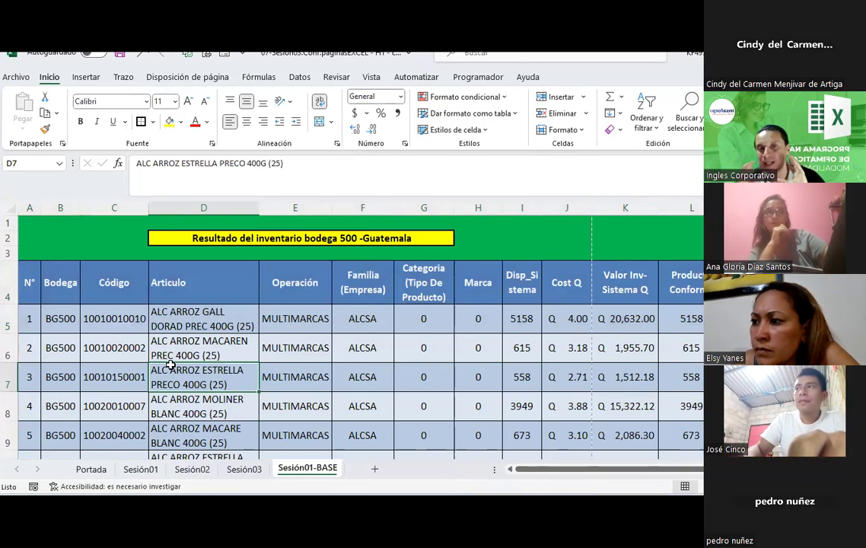
pyautogui.click(424, 385)
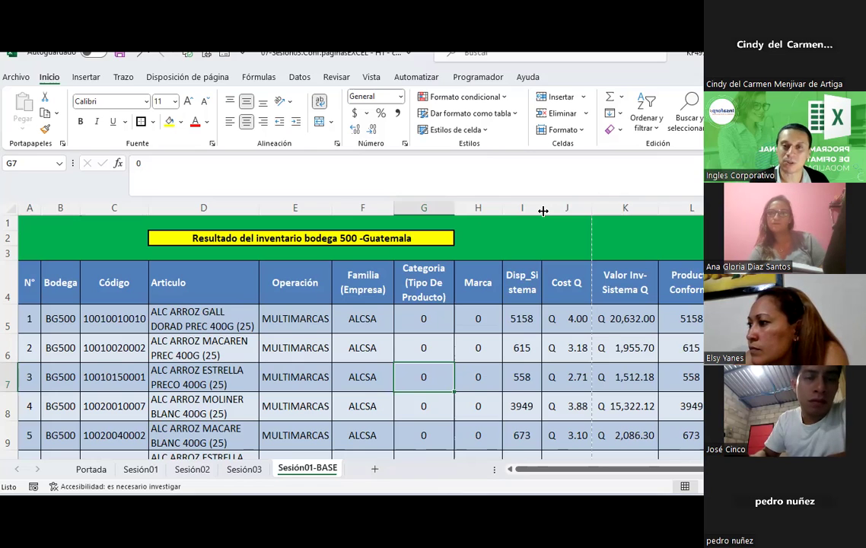
# Step: Narrow the Disp_Sistema column I slightly, then bring up the Disposición de página tab
pyautogui.moveTo(543, 211); pyautogui.dragTo(542, 211)
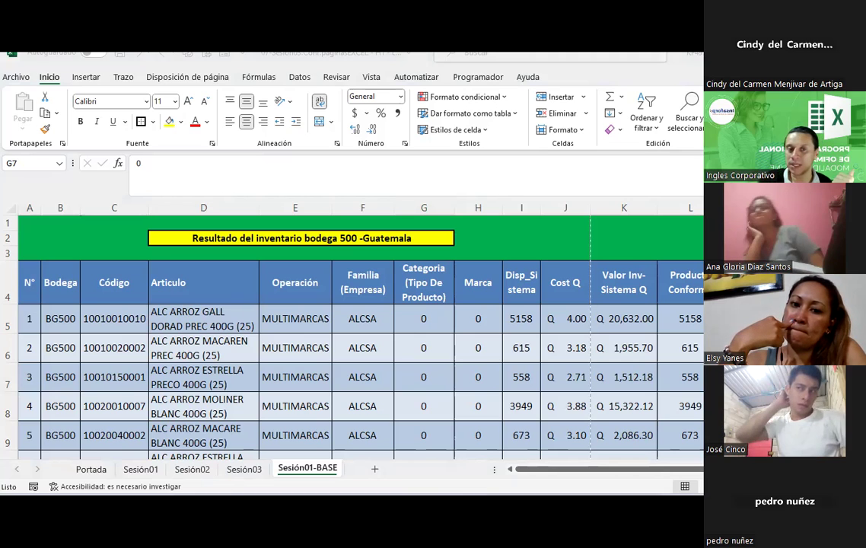
pyautogui.click(299, 373)
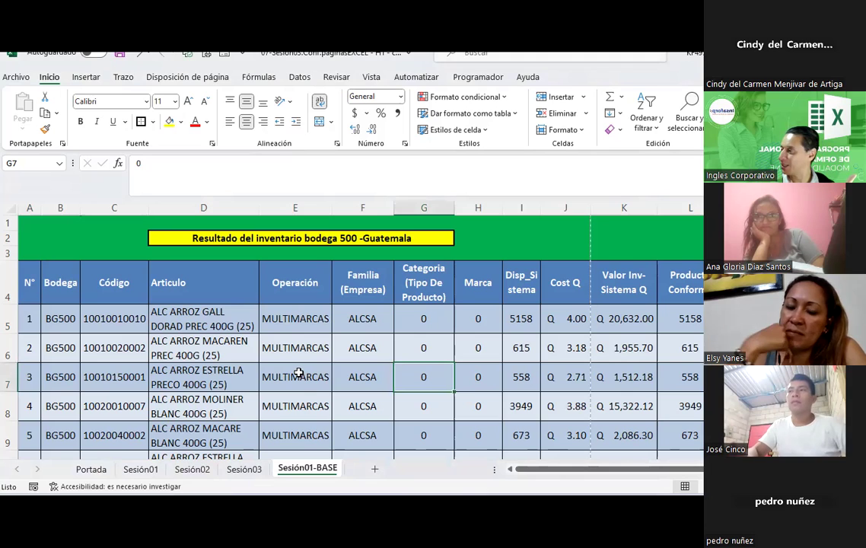
pyautogui.click(188, 77)
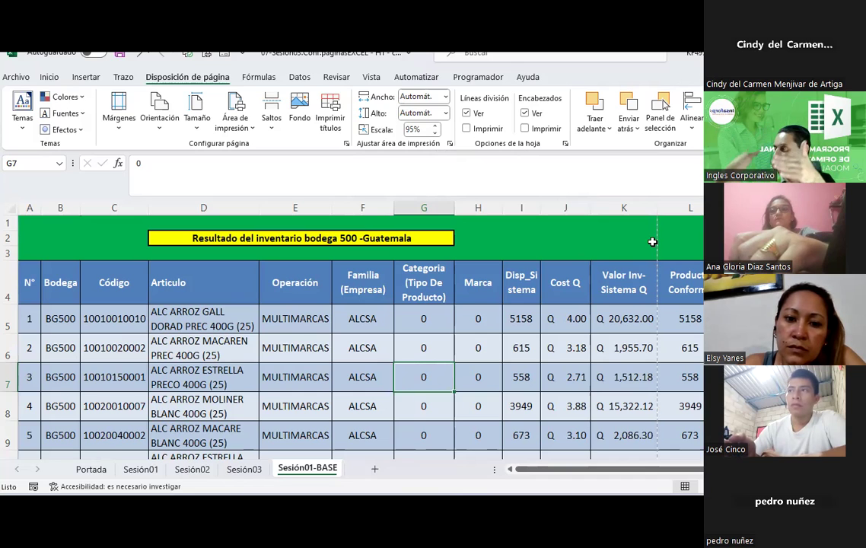
pyautogui.click(437, 133)
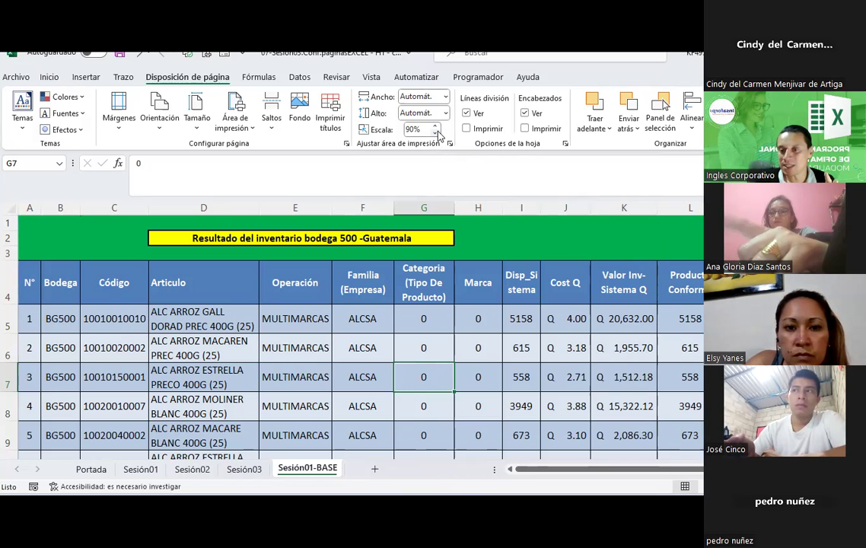
pyautogui.click(702, 485)
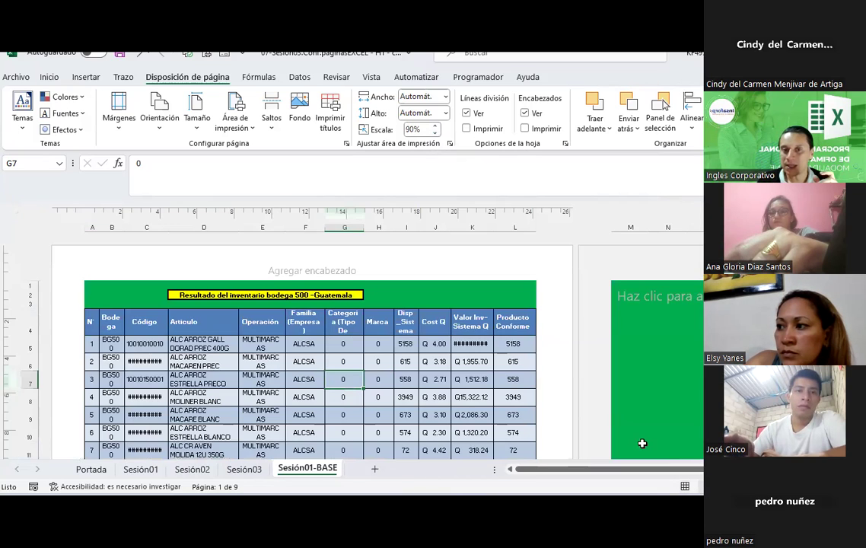
pyautogui.scroll(-3, 551, 299)
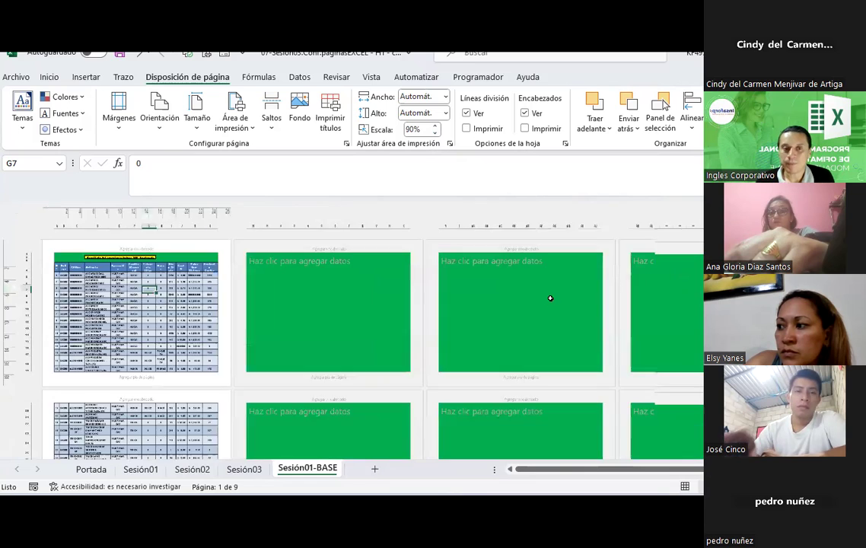
pyautogui.scroll(-2, 548, 296)
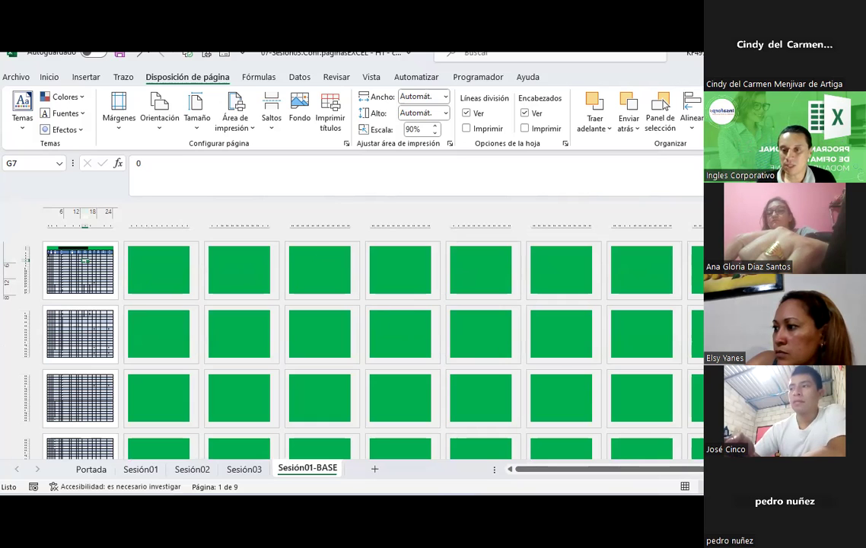
pyautogui.click(685, 487)
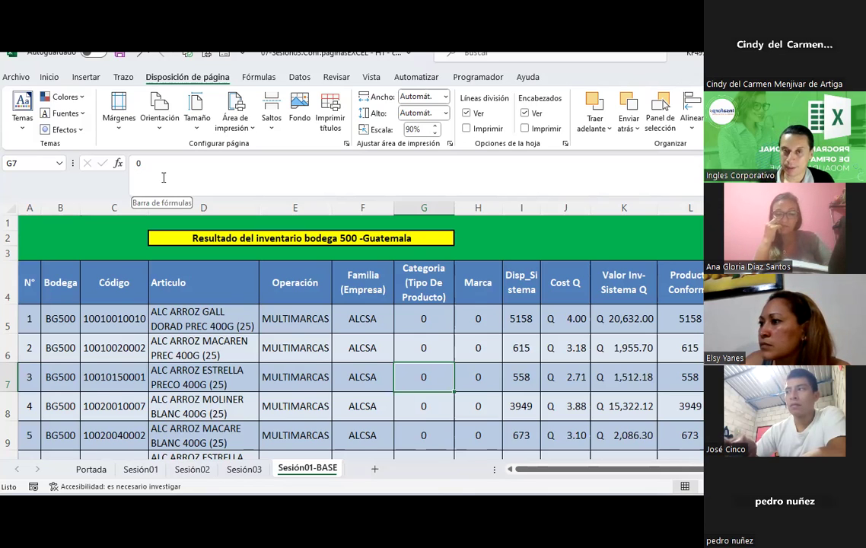
# Step: Select cell I6 (615) and check column D's current width
pyautogui.click(505, 349)
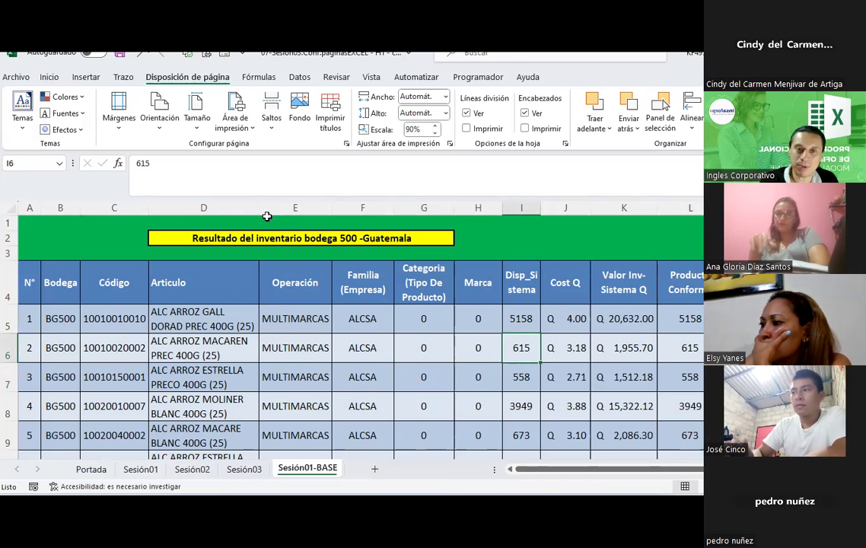
pyautogui.moveTo(256, 208); pyautogui.dragTo(256, 208)
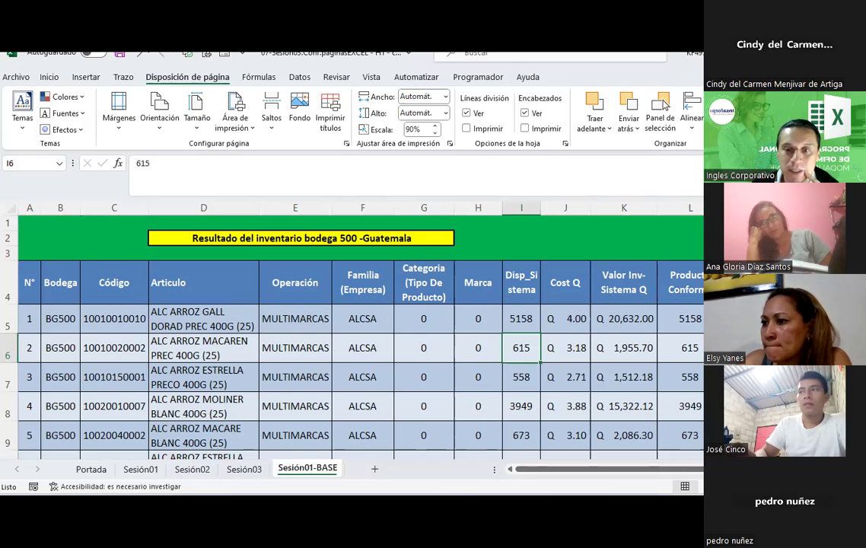
# Step: Review the printed pages in Page Layout view and select header row 4
pyautogui.hotkey('alt', 'n')
pyautogui.press('d')
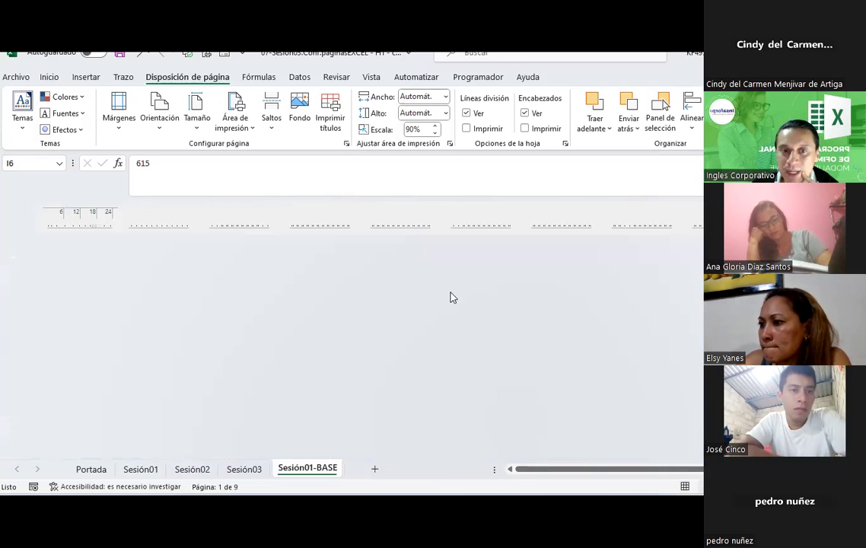
pyautogui.scroll(5, 102, 316)
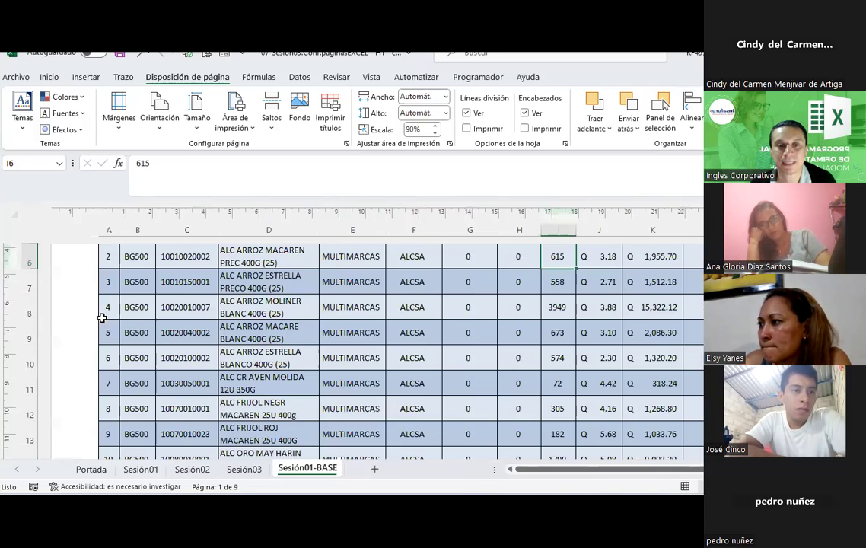
pyautogui.scroll(3, 159, 287)
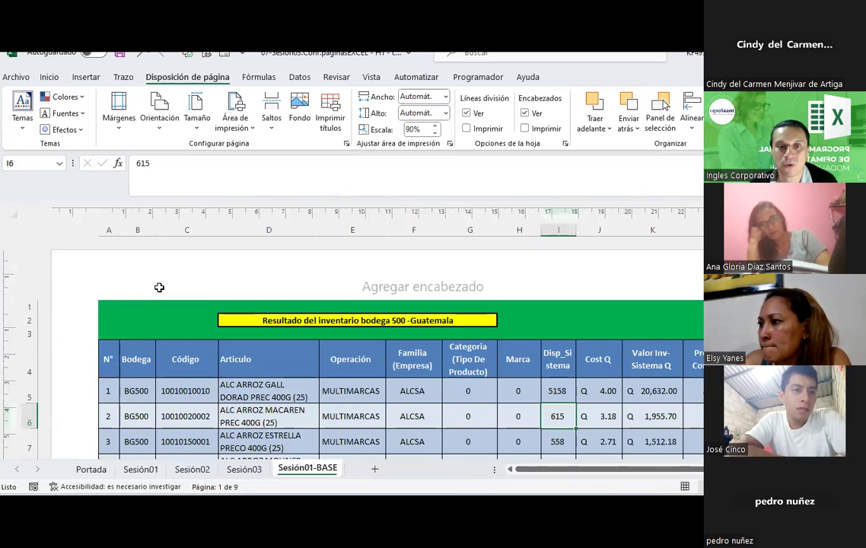
pyautogui.click(271, 321)
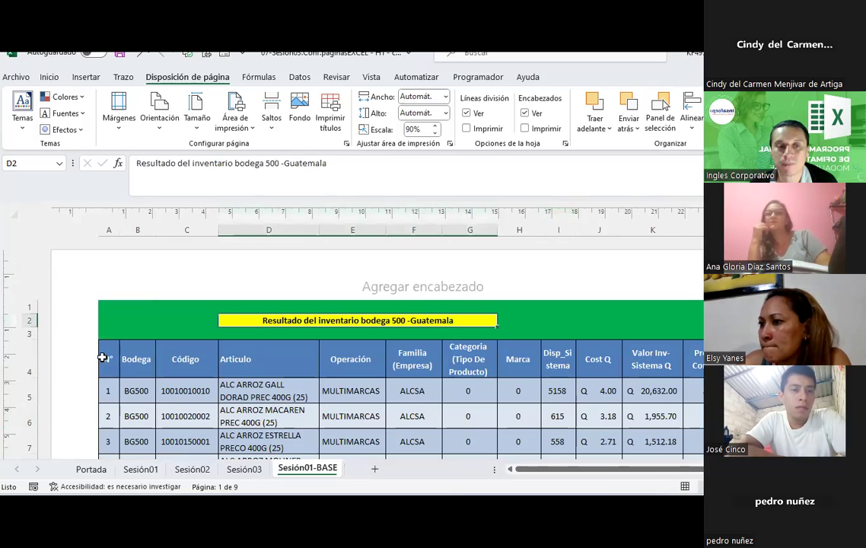
pyautogui.moveTo(103, 358); pyautogui.dragTo(685, 359)
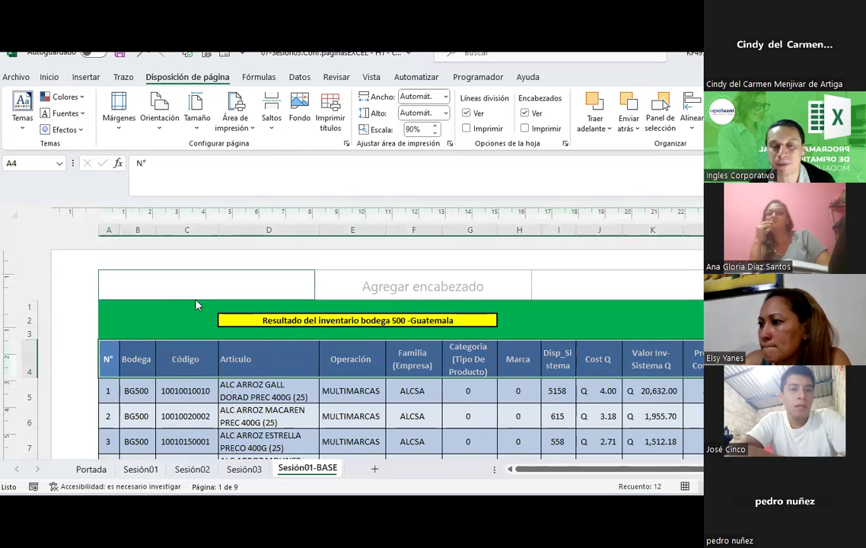
pyautogui.scroll(-1, 195, 302)
pyautogui.scroll(-2, 195, 301)
pyautogui.scroll(-1, 196, 302)
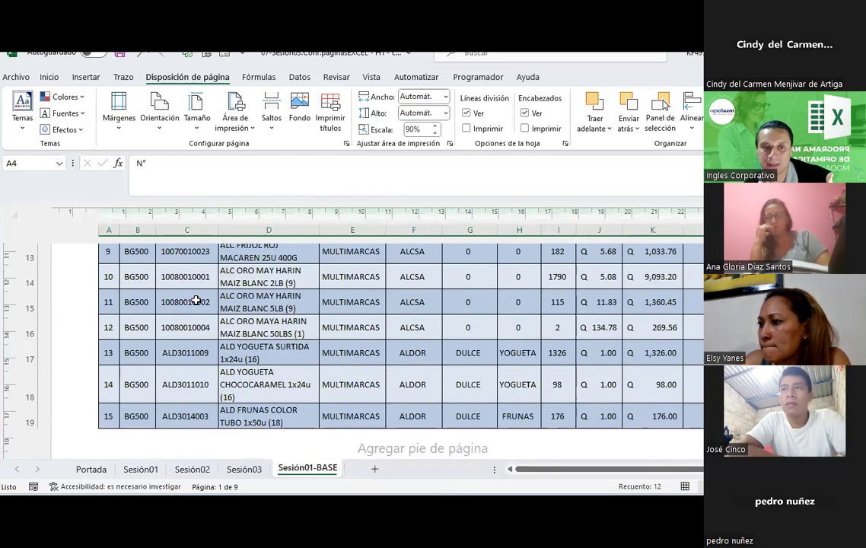
pyautogui.scroll(-2, 195, 300)
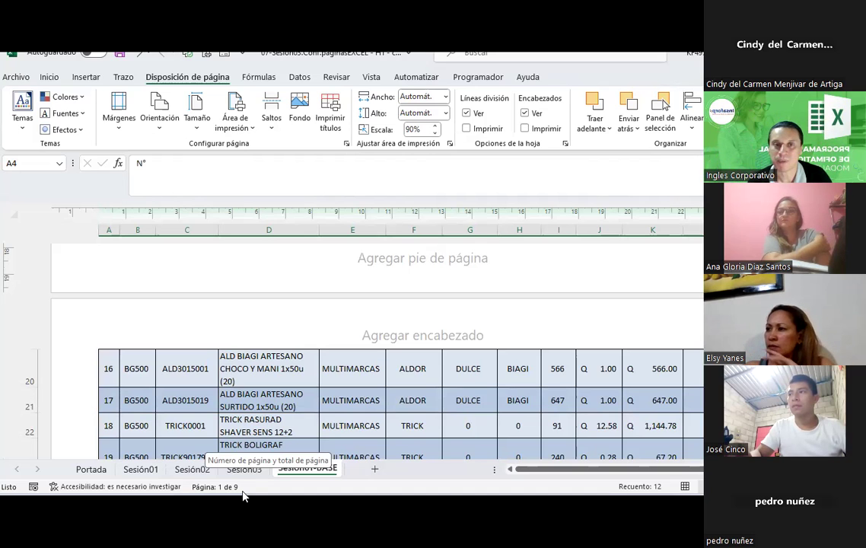
# Step: Return to Normal view and open Imprimir títulos in page setup
pyautogui.scroll(10, 357, 363)
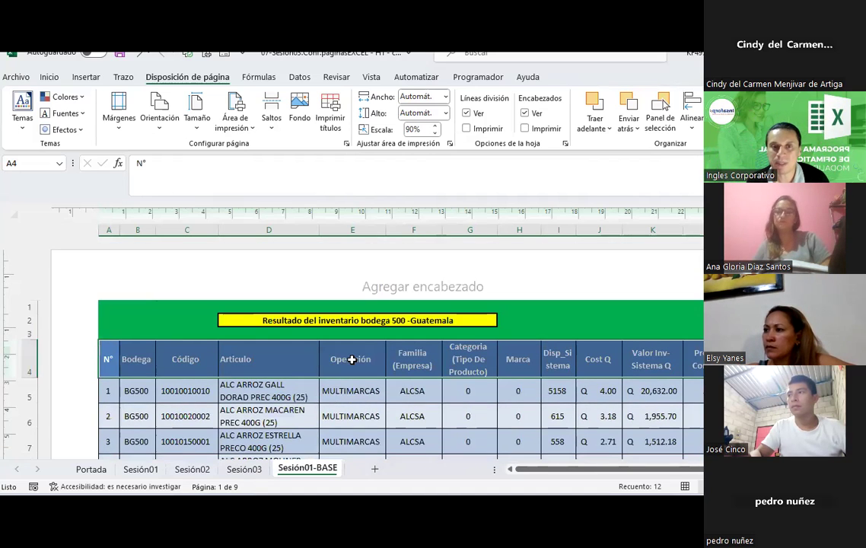
pyautogui.click(686, 488)
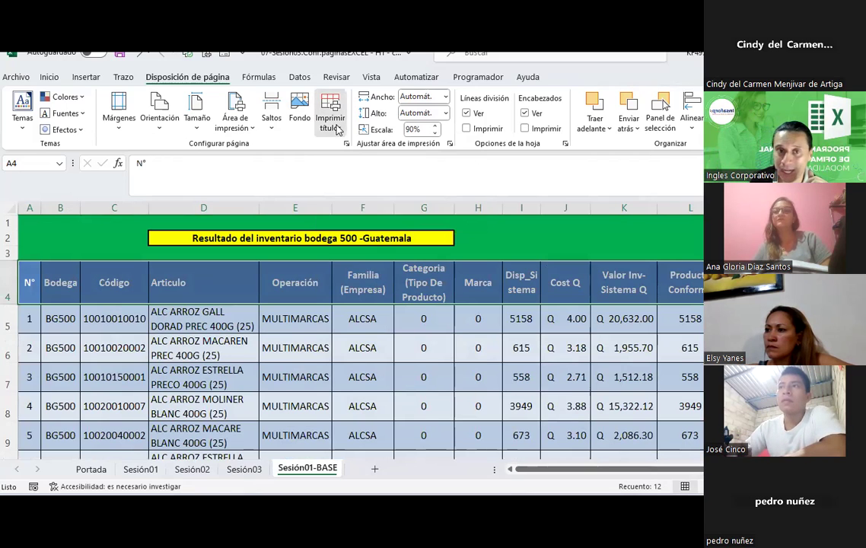
pyautogui.click(333, 122)
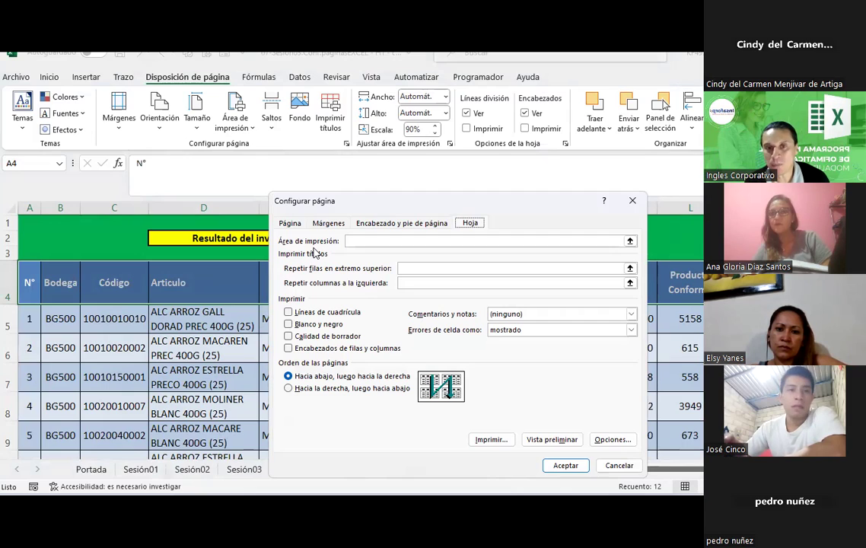
# Step: Browse the Página, Márgenes and Encabezado y pie de página tabs, ending on Hoja
pyautogui.click(289, 224)
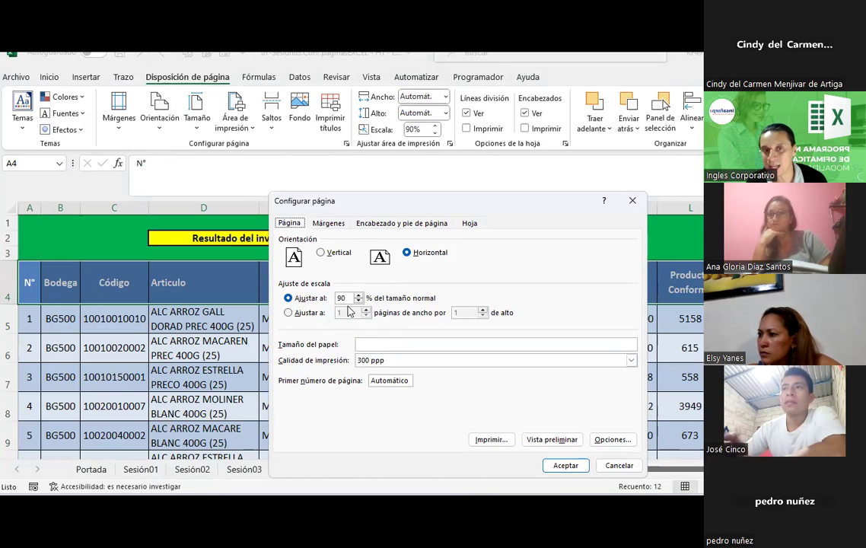
pyautogui.click(329, 223)
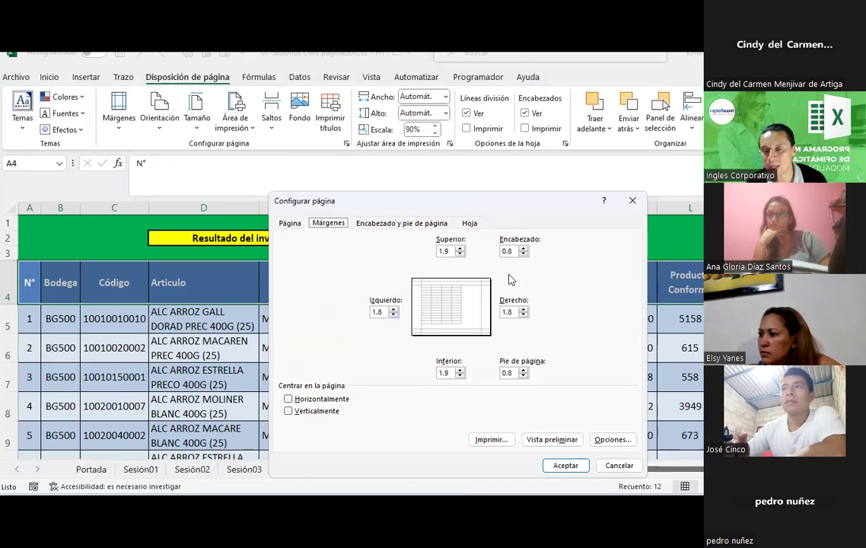
pyautogui.click(413, 222)
pyautogui.click(469, 223)
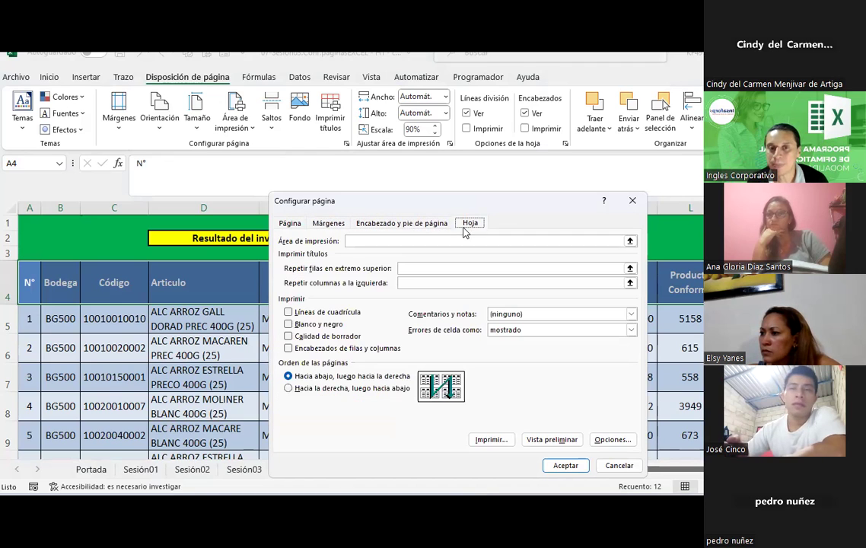
pyautogui.click(394, 221)
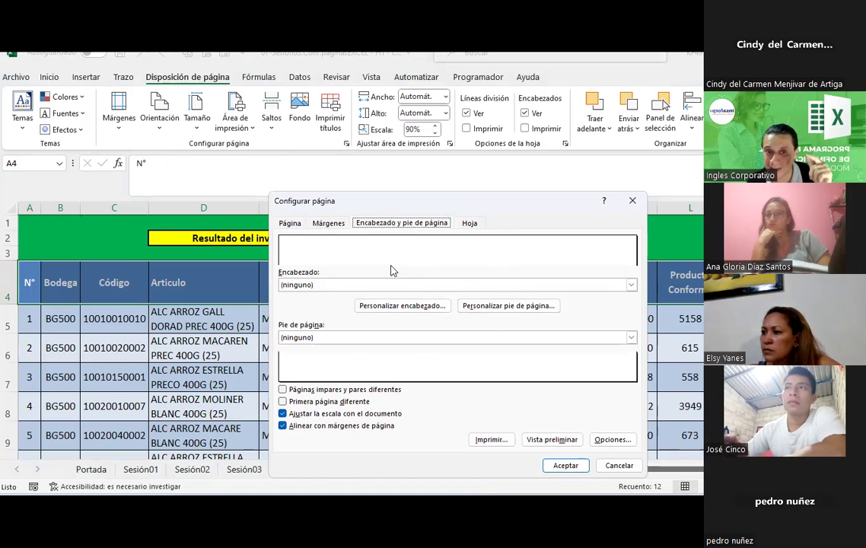
pyautogui.click(326, 224)
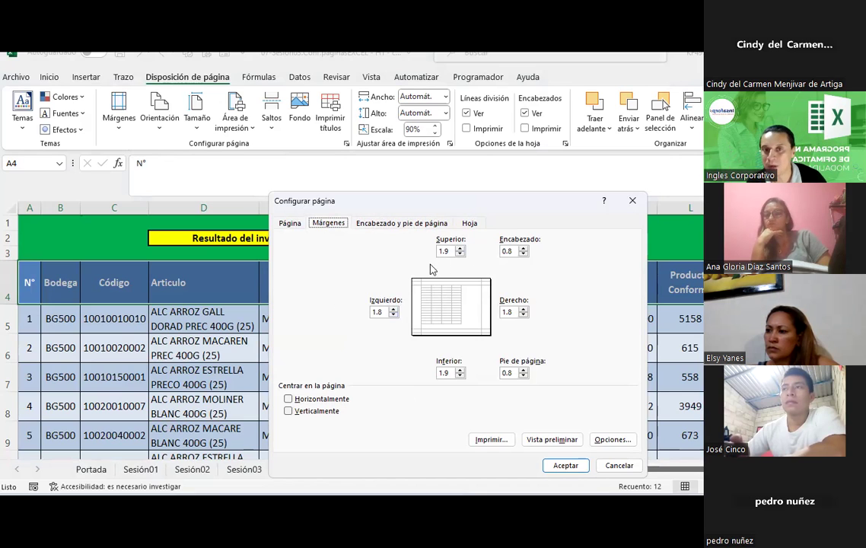
pyautogui.click(430, 226)
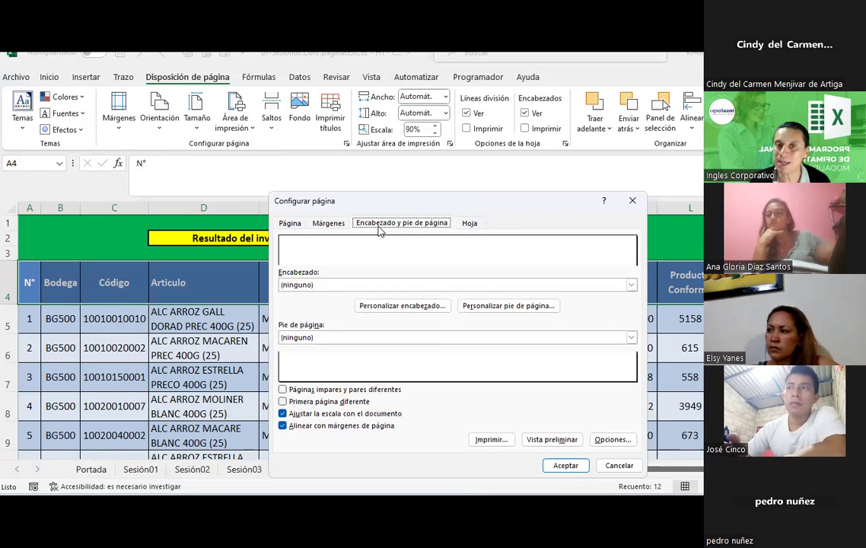
pyautogui.click(466, 224)
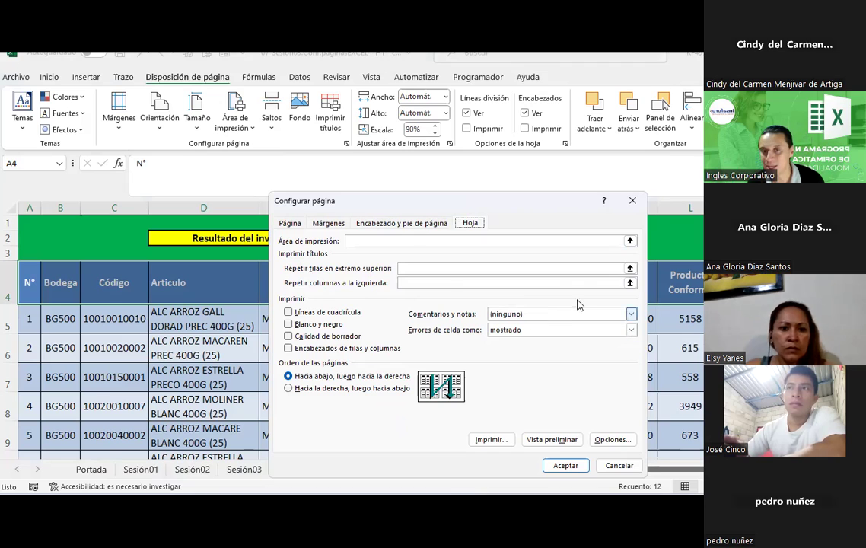
# Step: Set Repetir filas en extremo superior to $1:$4 and confirm with Aceptar
pyautogui.click(630, 269)
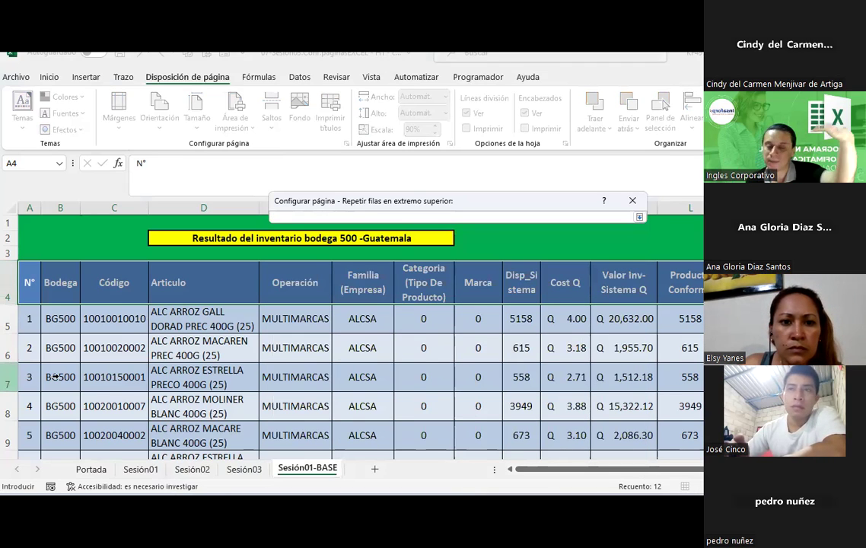
pyautogui.moveTo(9, 223); pyautogui.dragTo(9, 290)
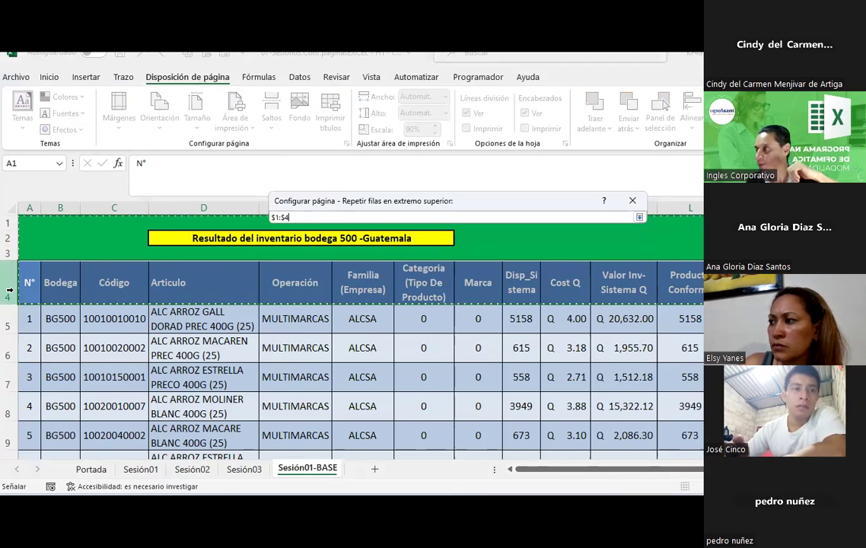
pyautogui.click(639, 218)
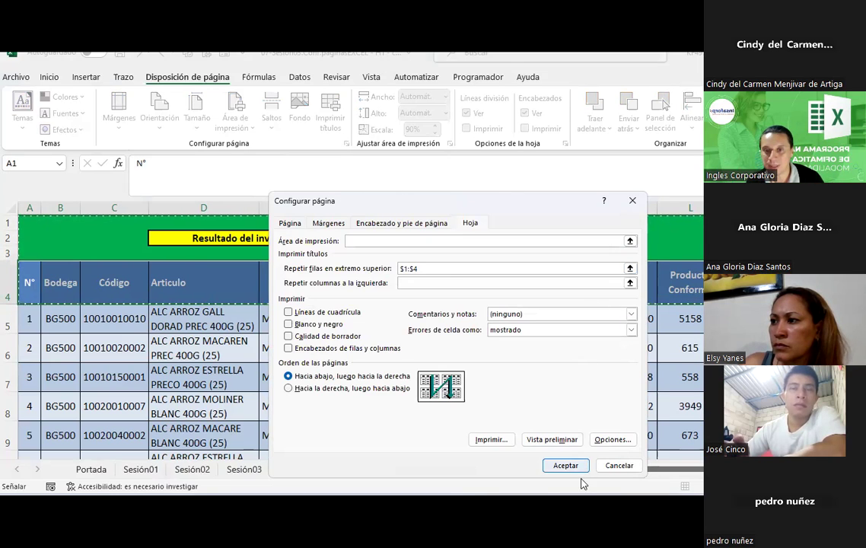
pyautogui.click(566, 465)
pyautogui.click(493, 332)
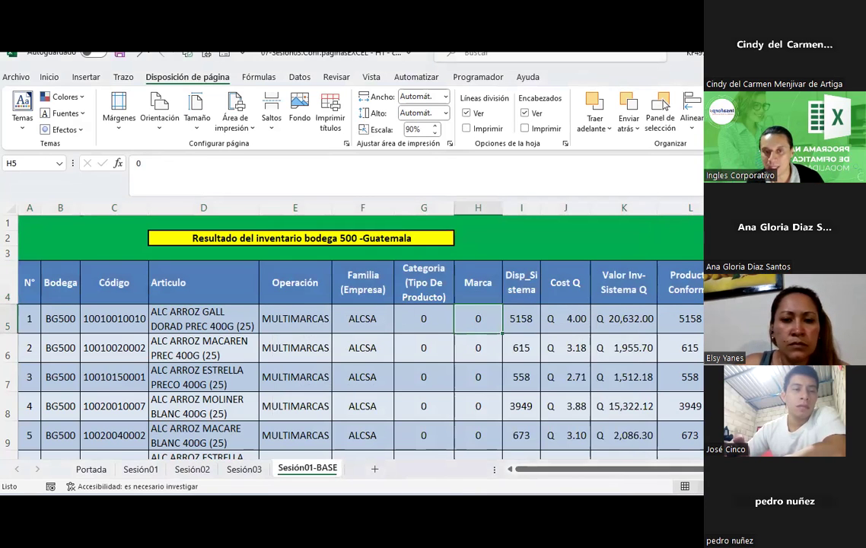
# Step: In Page Layout view, scroll through pages 2 and 3 to verify the repeated title rows
pyautogui.hotkey('alt', 'w')
pyautogui.press('p')
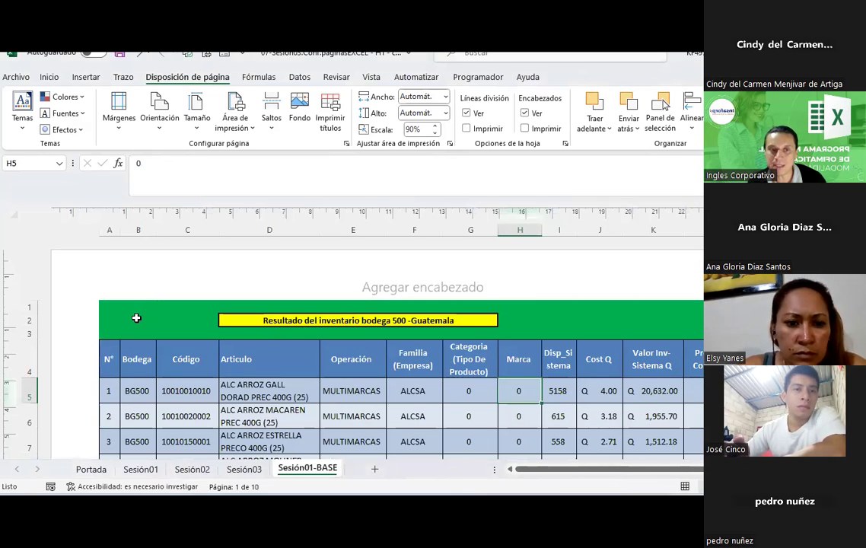
pyautogui.scroll(-1, 131, 300)
pyautogui.click(121, 277)
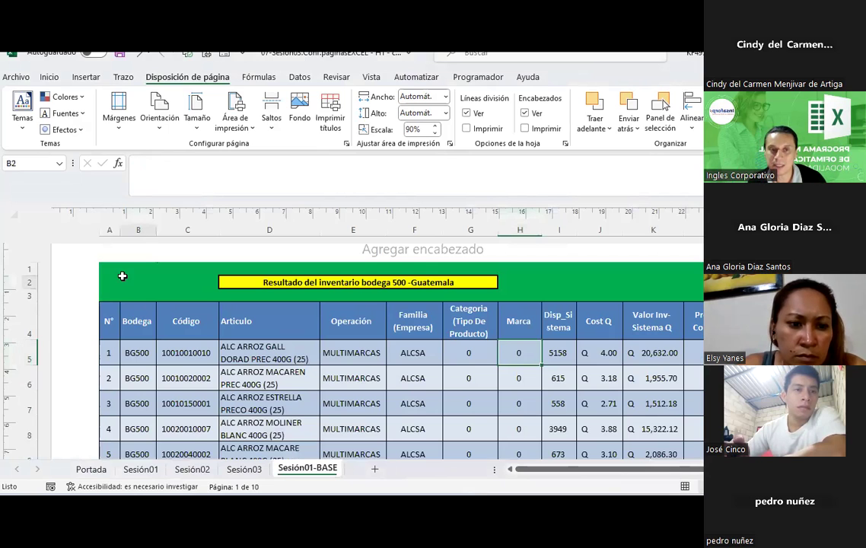
pyautogui.click(104, 320)
pyautogui.scroll(-6, 104, 321)
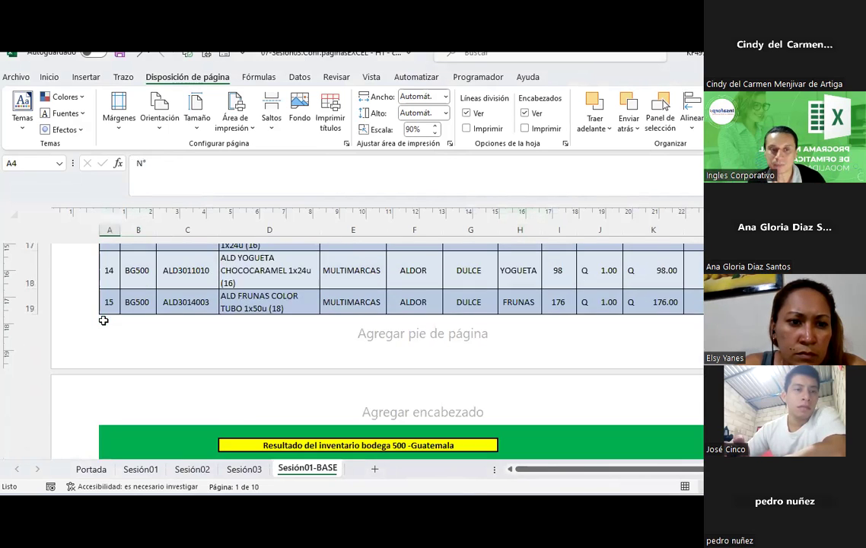
pyautogui.scroll(-1, 107, 327)
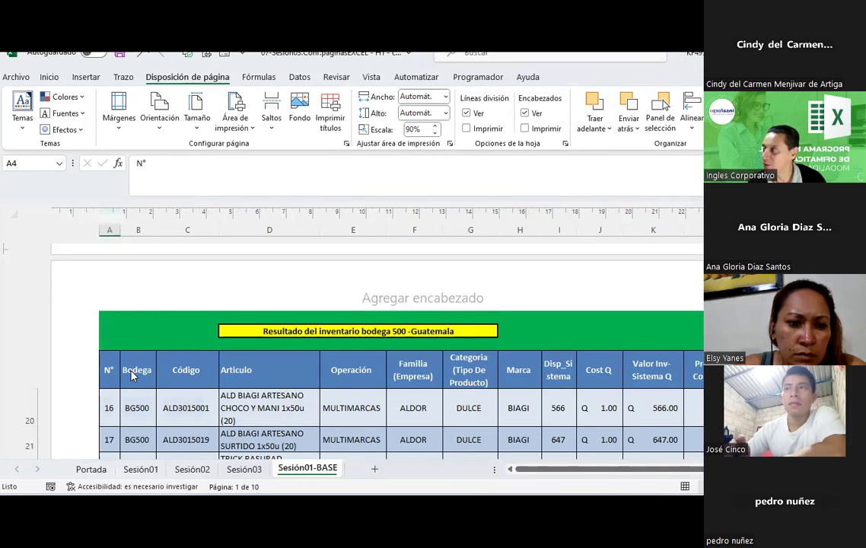
pyautogui.scroll(-2, 131, 375)
pyautogui.scroll(-6, 137, 366)
pyautogui.scroll(-1, 232, 422)
pyautogui.scroll(-3, 228, 418)
pyautogui.scroll(-2, 240, 385)
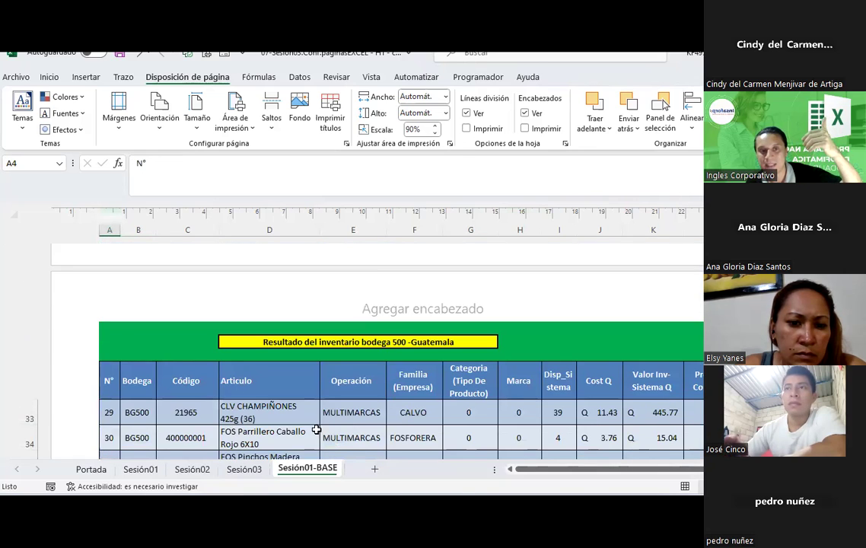
pyautogui.moveTo(329, 410); pyautogui.dragTo(333, 415)
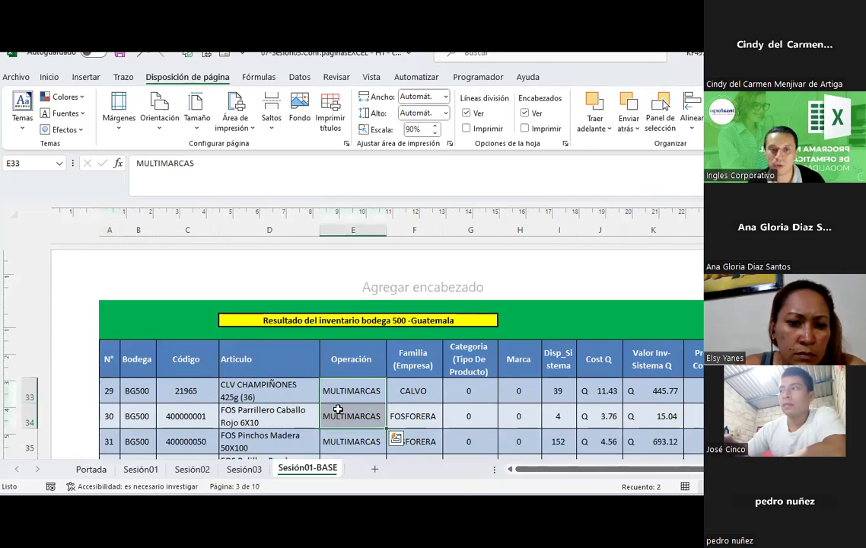
pyautogui.scroll(-4, 333, 411)
pyautogui.scroll(-1, 338, 406)
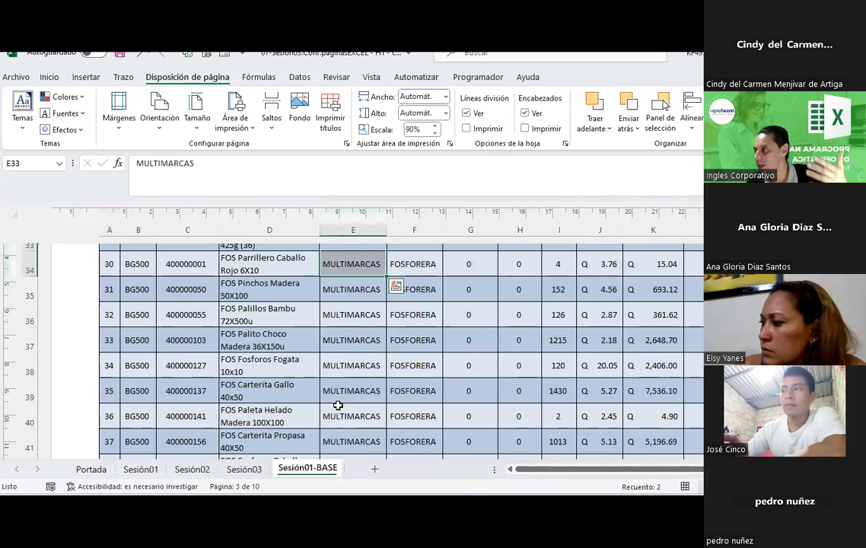
pyautogui.scroll(-1, 338, 406)
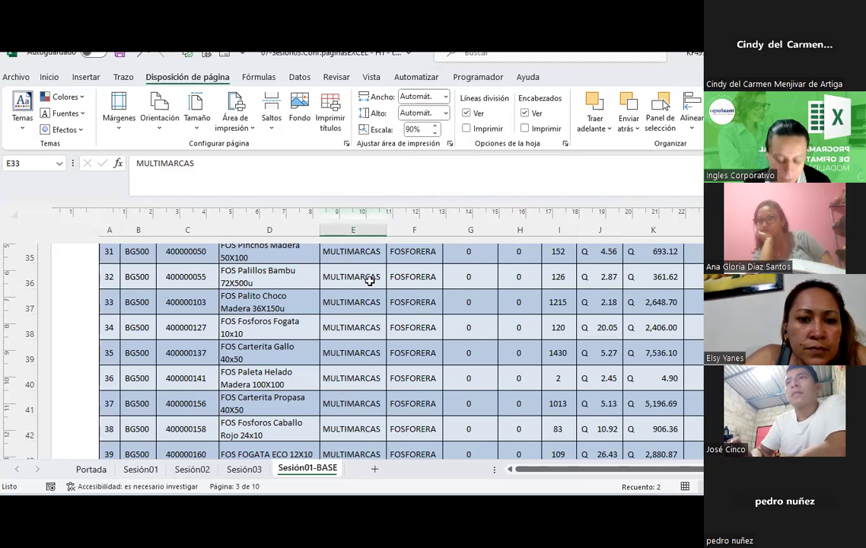
# Step: Toggle between Normal and Page Layout views and scroll back up to page 1
pyautogui.click(685, 487)
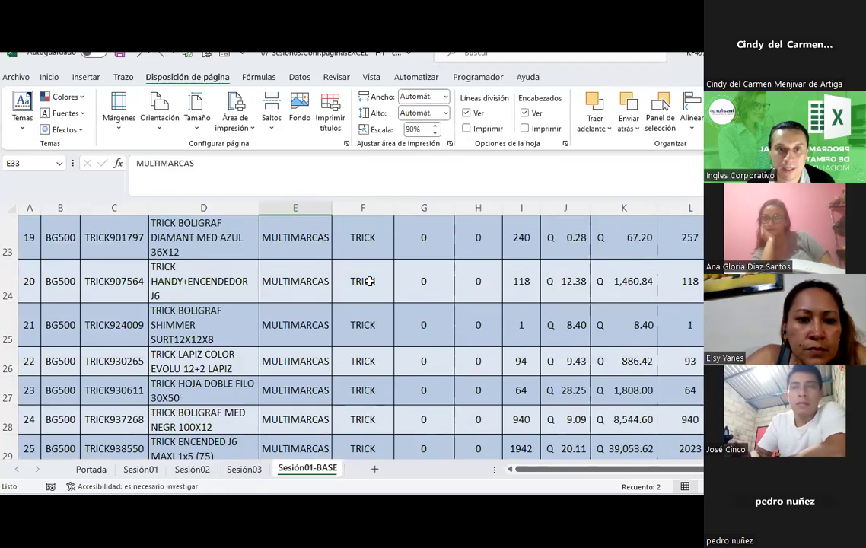
pyautogui.click(701, 488)
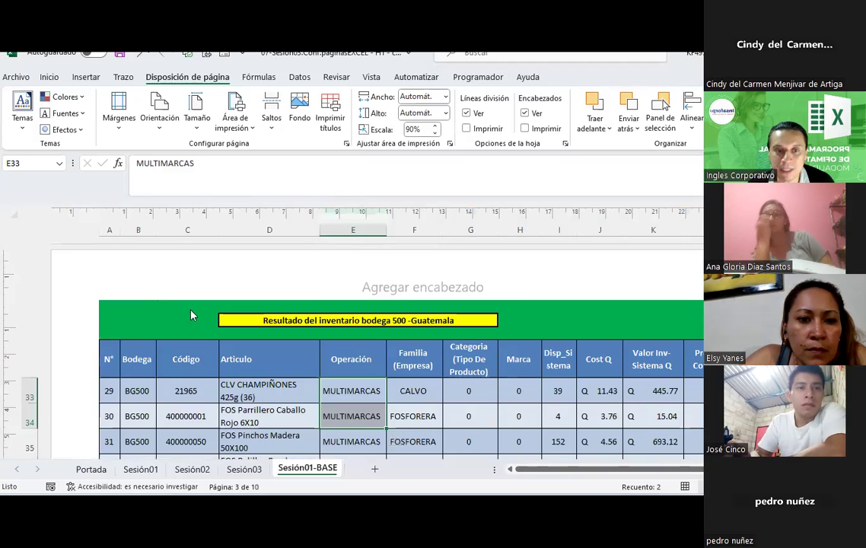
pyautogui.scroll(3, 378, 361)
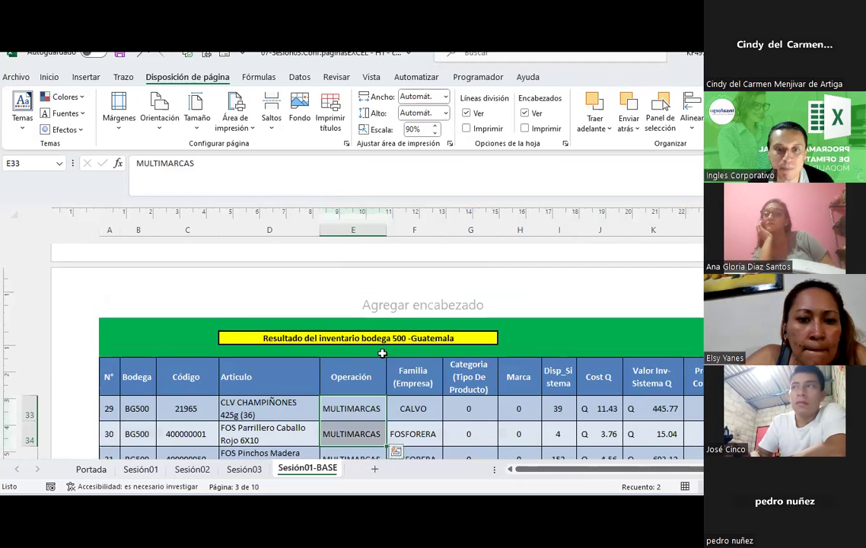
pyautogui.scroll(5, 381, 351)
pyautogui.scroll(2, 381, 352)
pyautogui.scroll(5, 381, 351)
pyautogui.scroll(3, 373, 335)
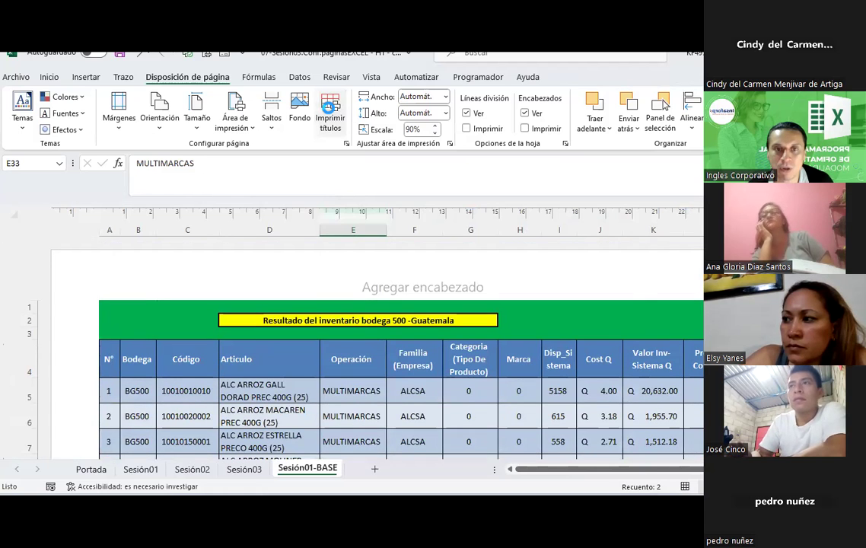
# Step: Clear the $1:$4 repeat-rows range in Imprimir títulos and confirm
pyautogui.click(330, 116)
pyautogui.doubleClick(424, 269)
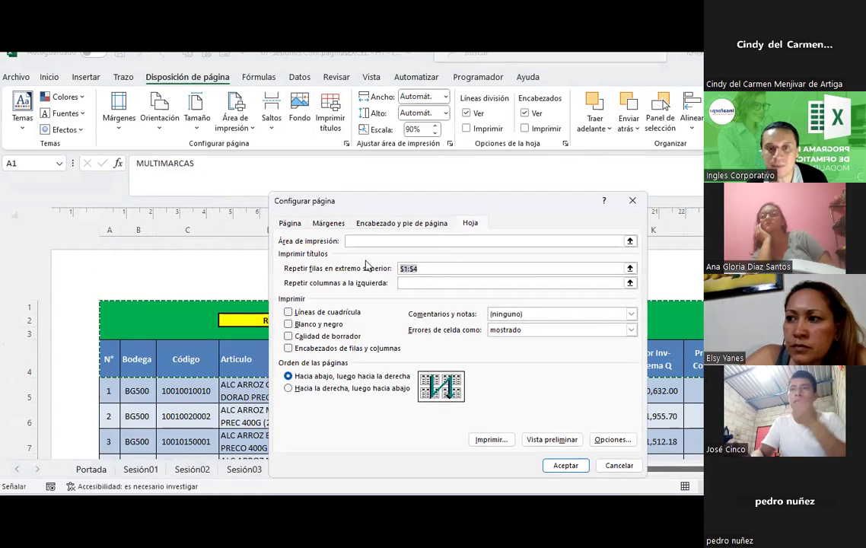
pyautogui.press('BackSpace')
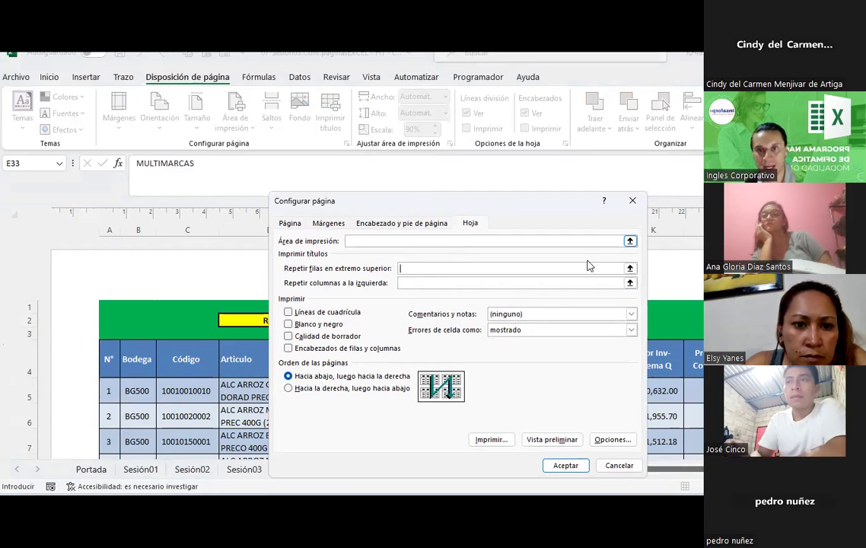
pyautogui.click(568, 465)
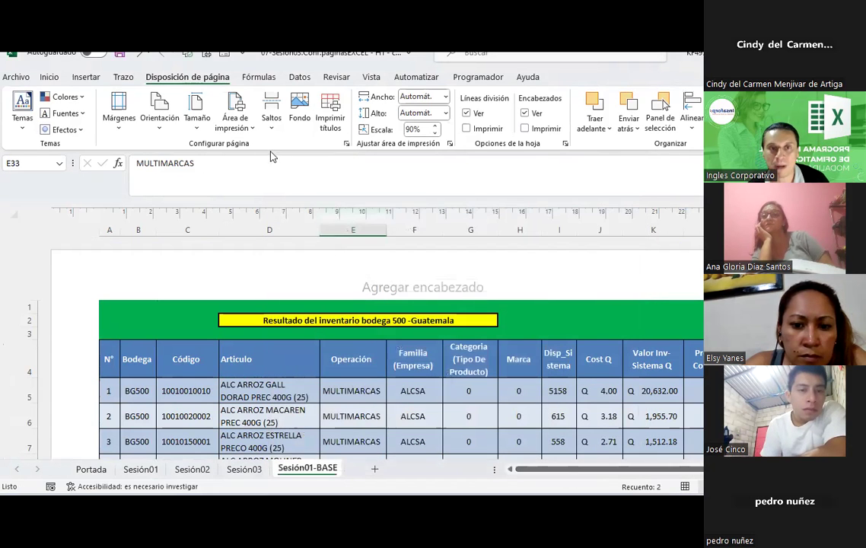
# Step: Reopen Imprimir títulos, cancel row picking, then reopen it from Normal view
pyautogui.click(332, 115)
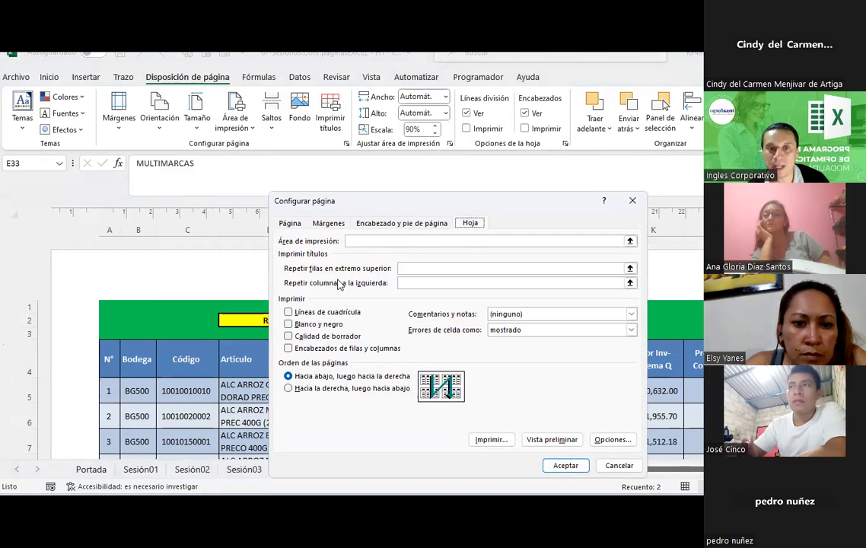
pyautogui.click(629, 268)
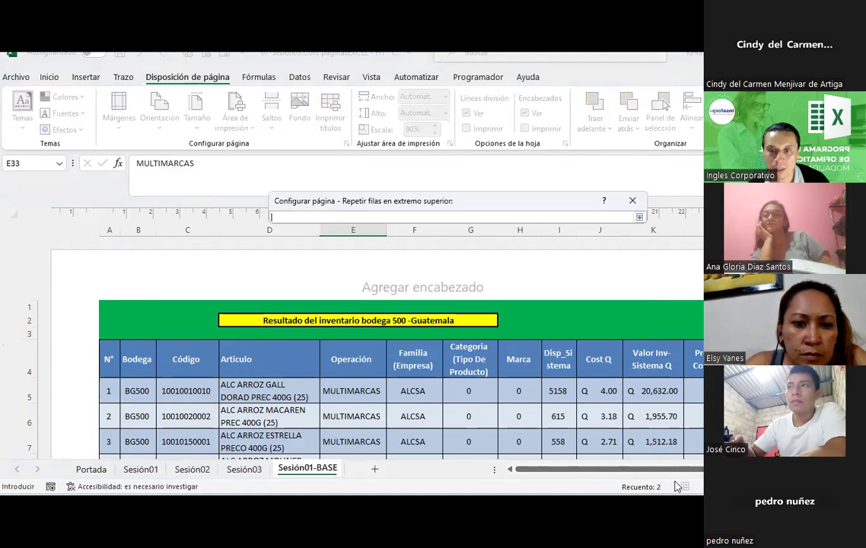
pyautogui.press('Escape')
pyautogui.press('Escape')
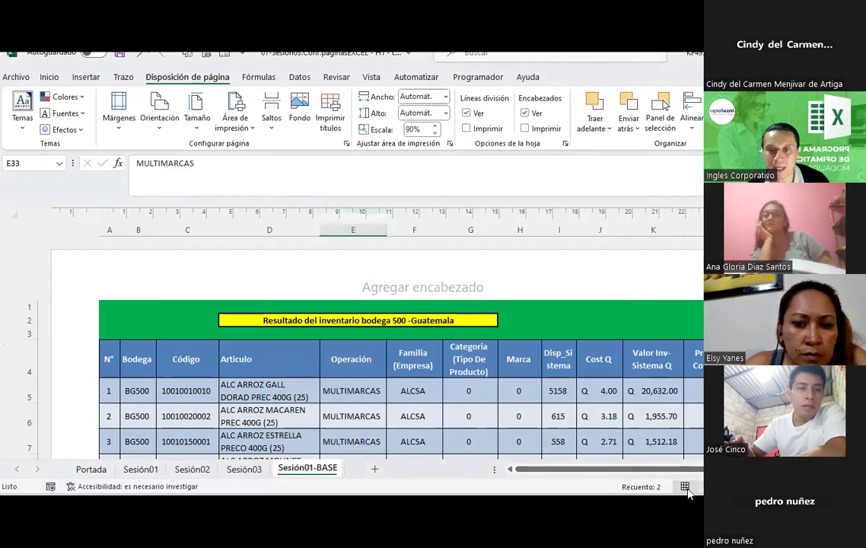
pyautogui.click(687, 489)
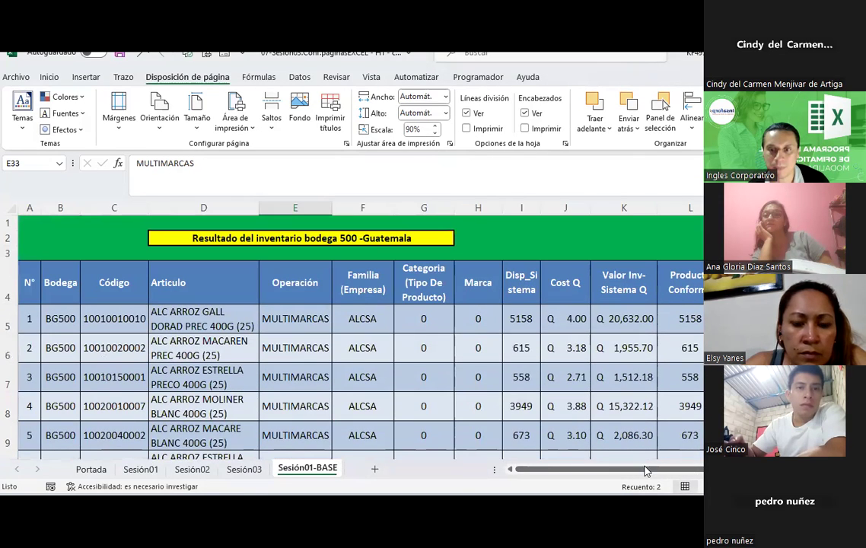
pyautogui.click(336, 110)
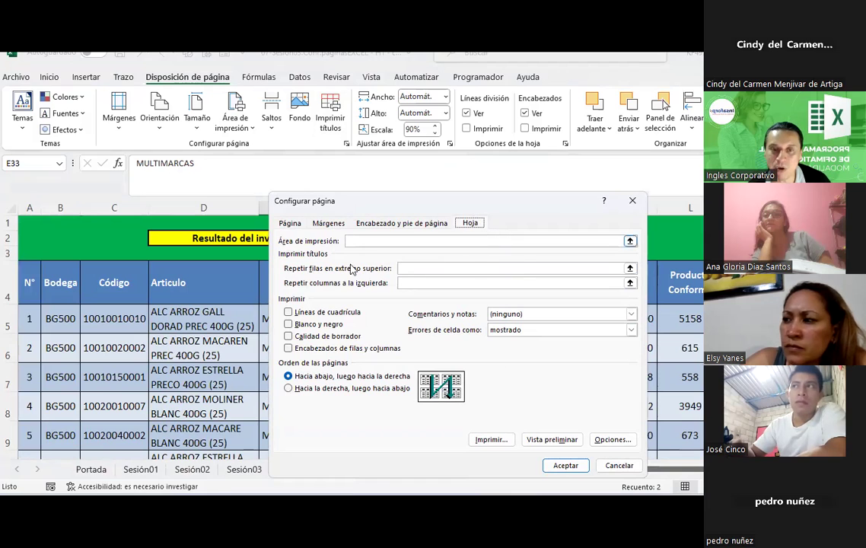
# Step: Select rows 1–4 on the sheet as the repeating title rows ($1:$4) and confirm with Aceptar
pyautogui.click(628, 271)
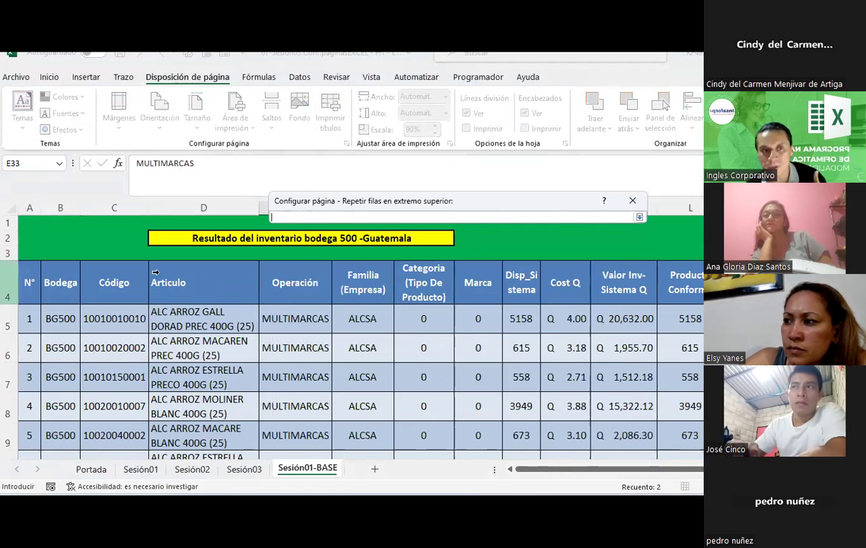
pyautogui.moveTo(9, 224); pyautogui.dragTo(9, 289)
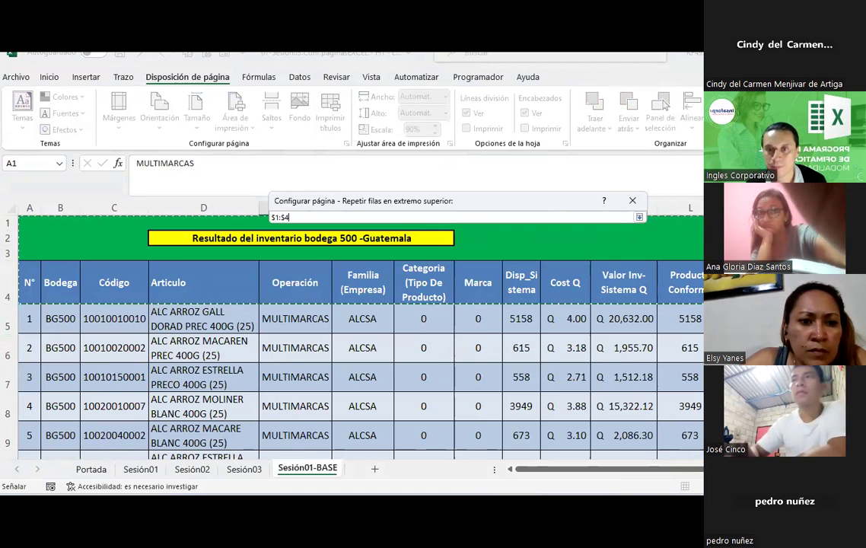
pyautogui.click(640, 219)
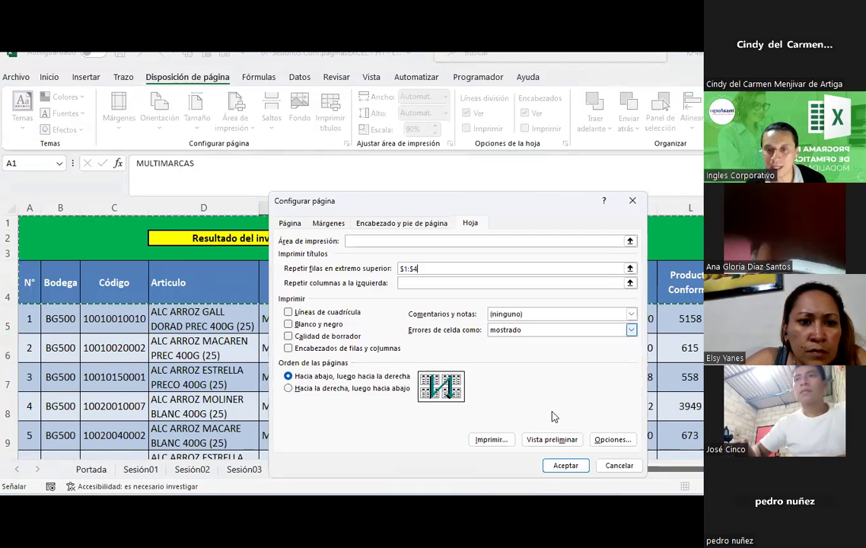
pyautogui.click(555, 467)
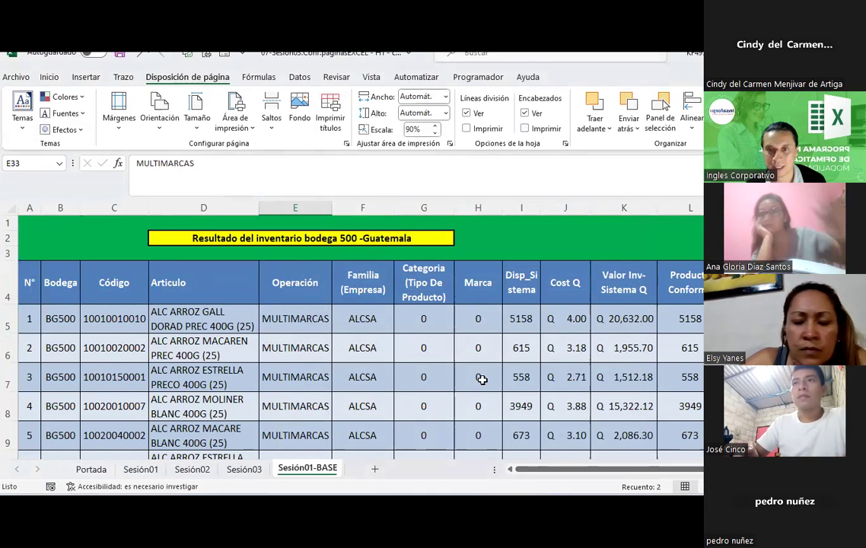
# Step: Check the printed pages in Diseño de página view, then return to Normal view
pyautogui.click(687, 486)
pyautogui.scroll(-1, 344, 292)
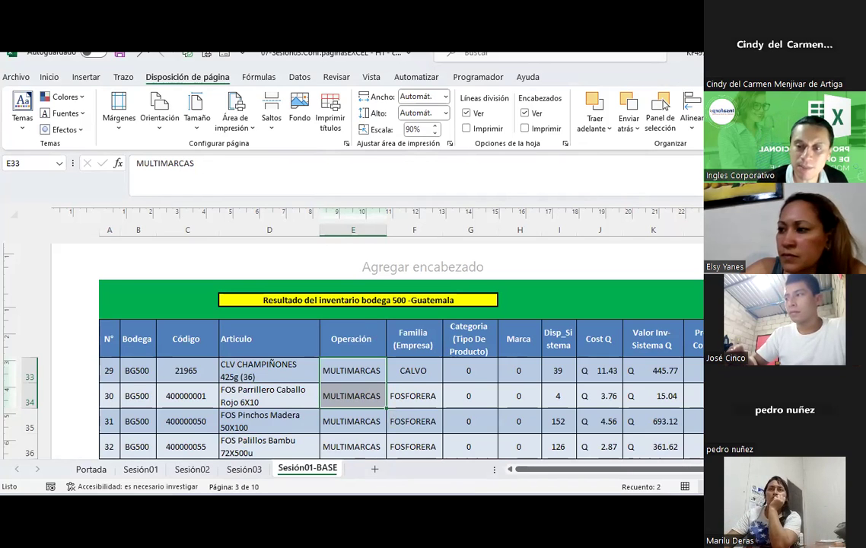
pyautogui.click(684, 488)
pyautogui.click(380, 287)
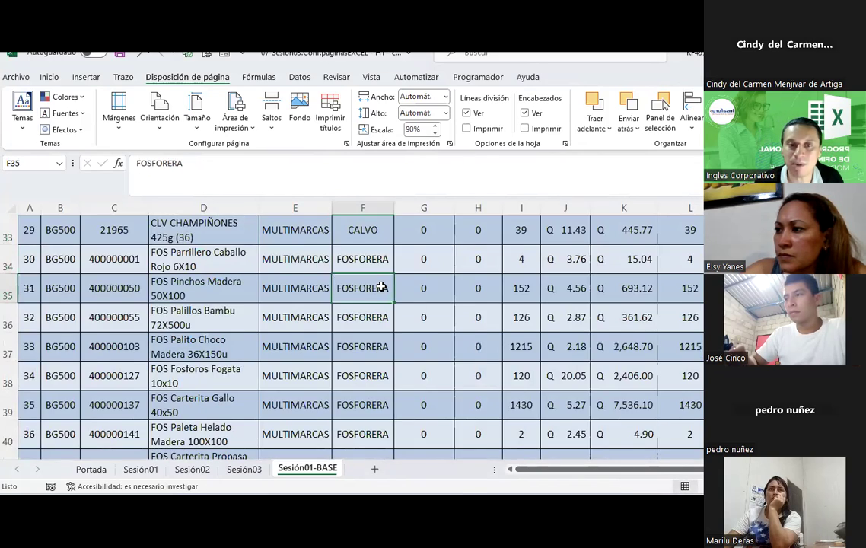
pyautogui.scroll(5, 380, 287)
pyautogui.scroll(5, 381, 287)
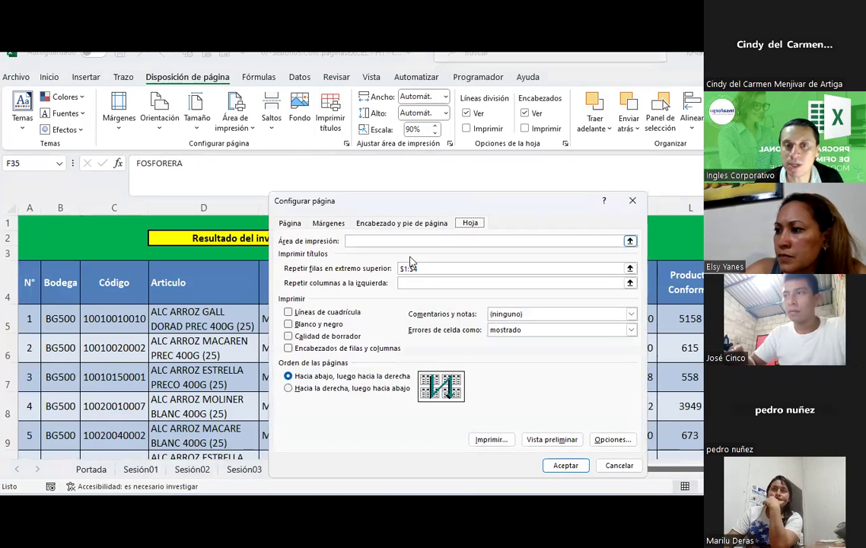
# Step: Open the Encabezado y pie de página tab and leave the header preset as (ninguno)
pyautogui.click(385, 223)
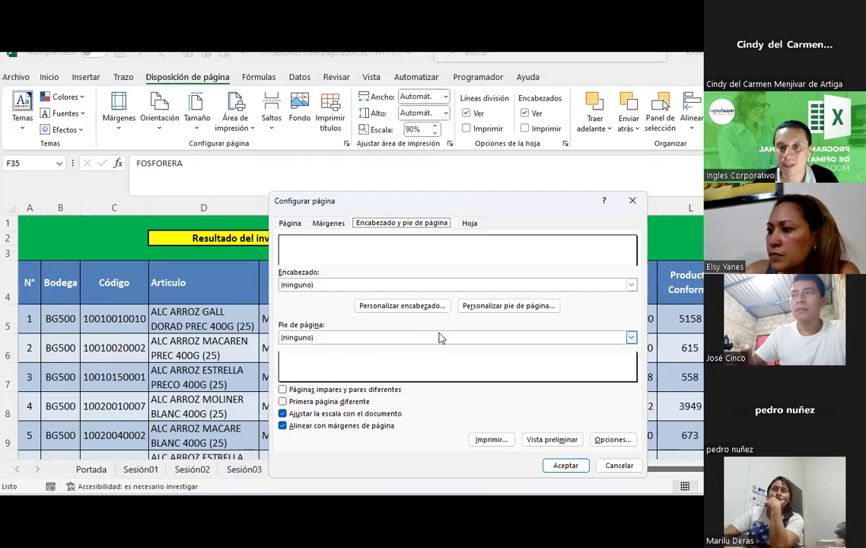
pyautogui.click(301, 284)
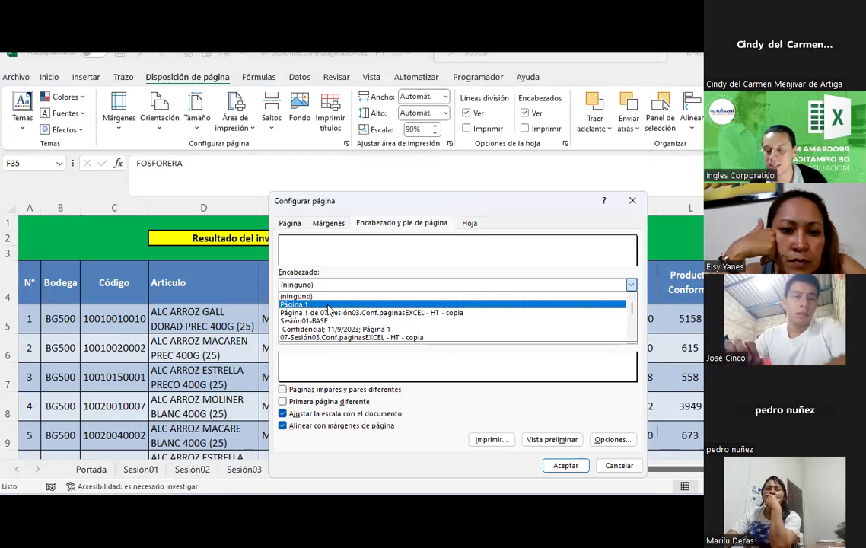
pyautogui.click(358, 199)
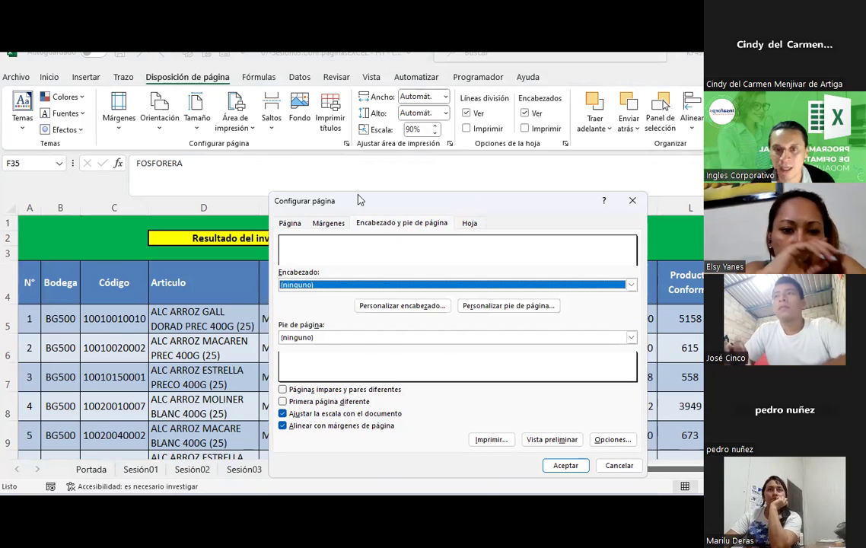
# Step: Start a custom footer with EXCEL INTERMEDIO in the centre section, pushed down two lines
pyautogui.click(509, 306)
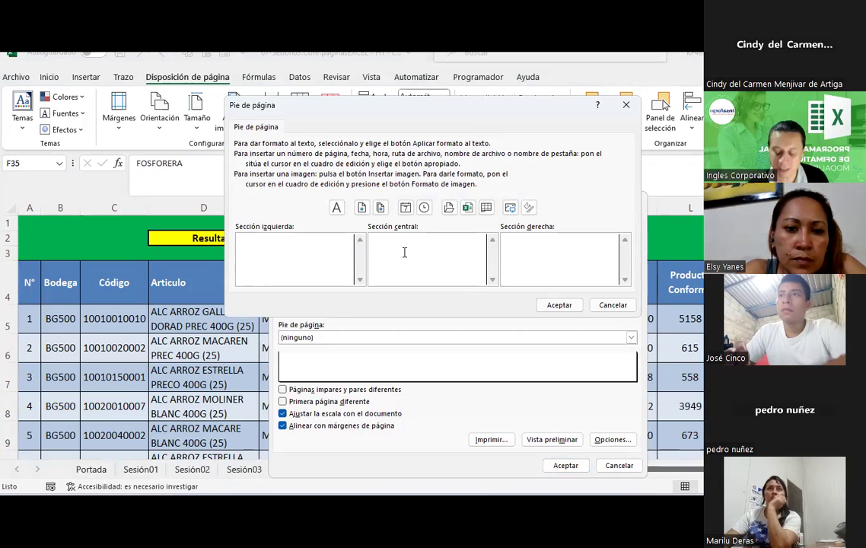
pyautogui.write('EXCEL INTERMEDIO')
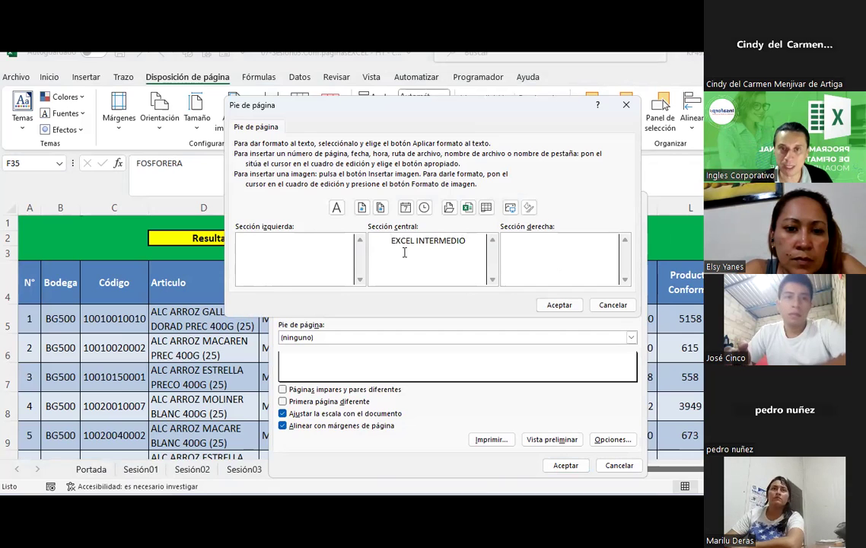
pyautogui.press('Return')
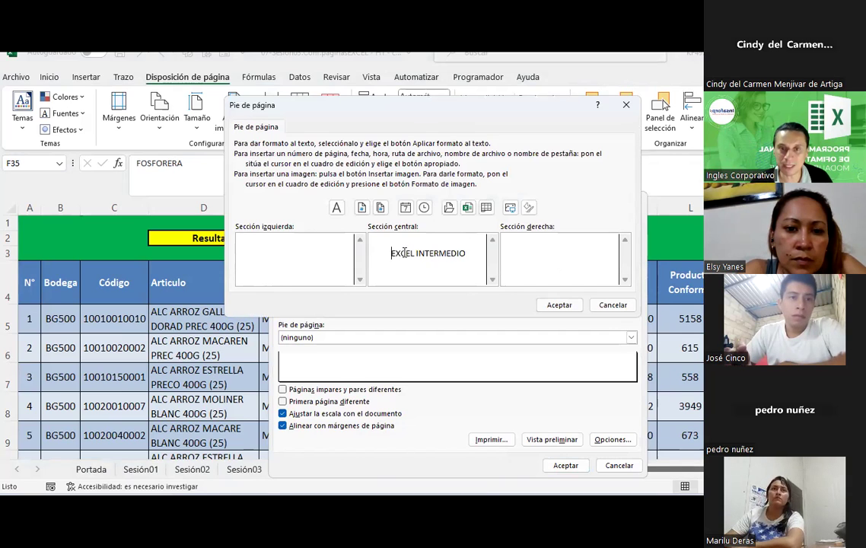
pyautogui.press('Return')
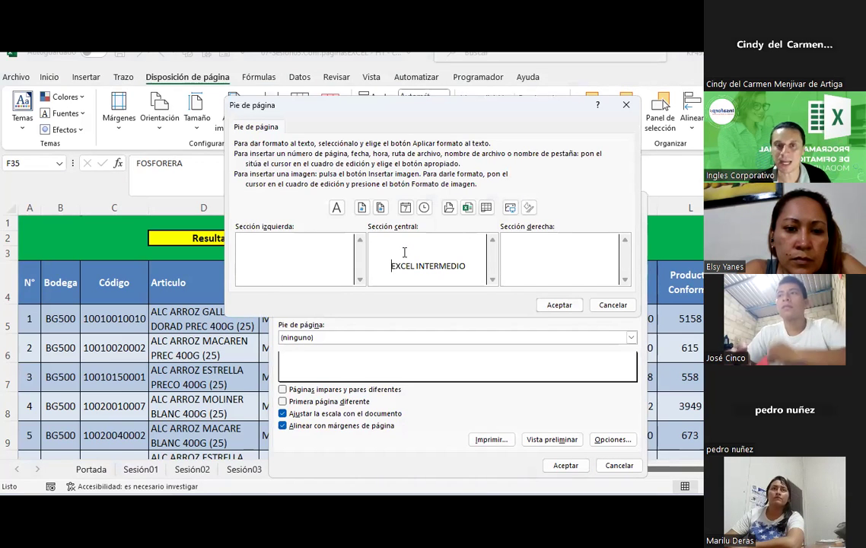
# Step: Fill the footer's right section with page number 'de' total pages
pyautogui.click(555, 249)
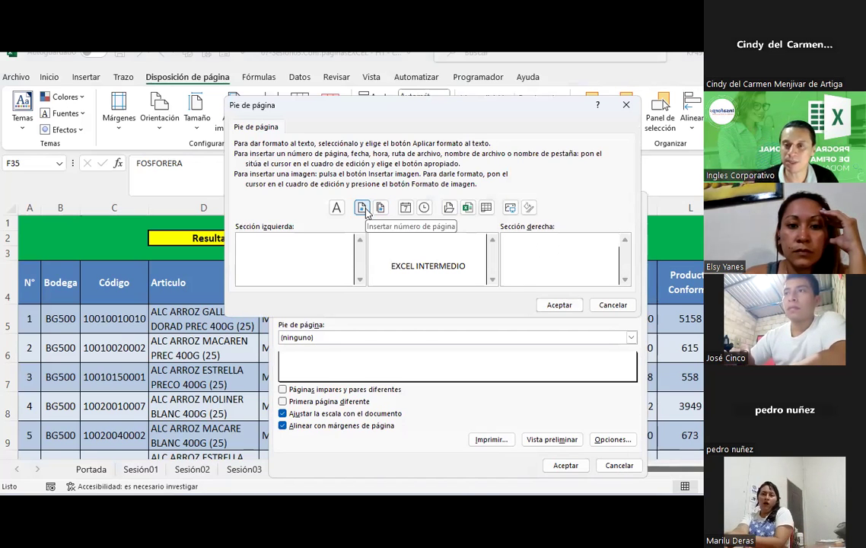
pyautogui.click(362, 208)
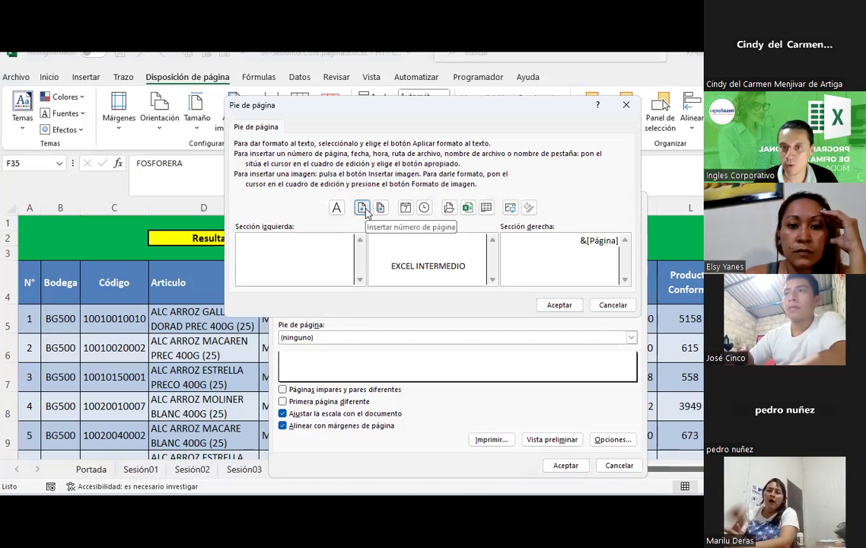
pyautogui.write('DE')
pyautogui.press('BackSpace')
pyautogui.press('BackSpace')
pyautogui.write('de')
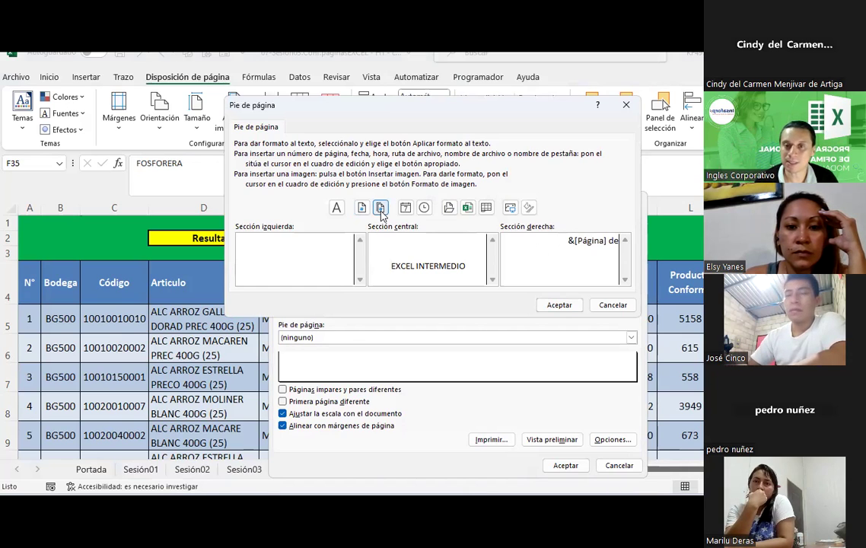
pyautogui.click(382, 207)
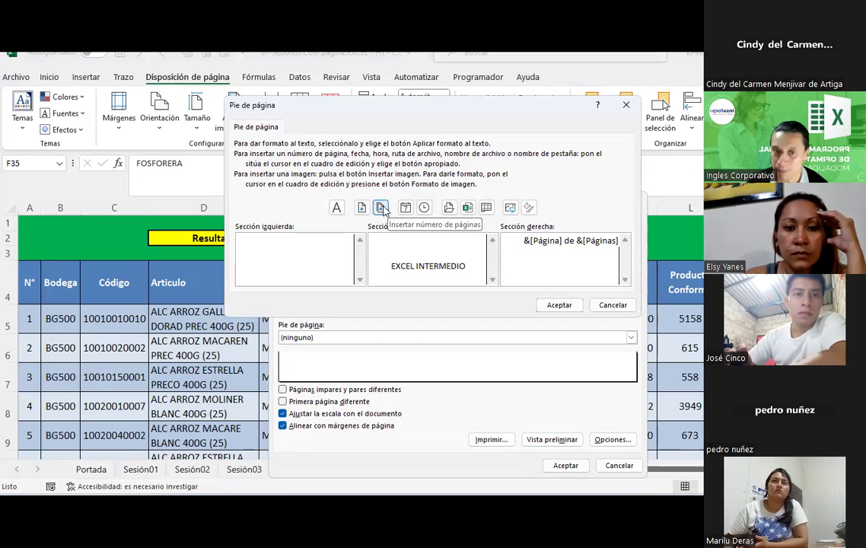
pyautogui.click(313, 254)
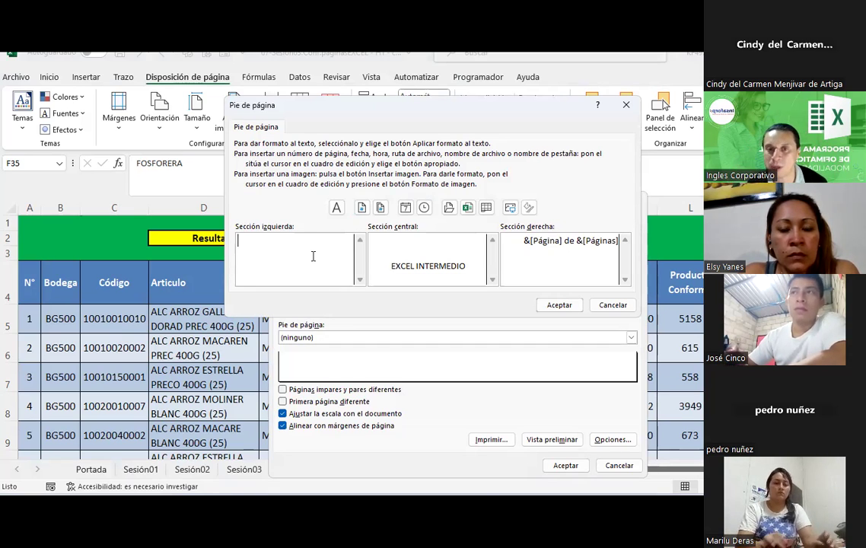
# Step: Insert the camiónII picture from Imágenes into the footer's left section and accept the footer
pyautogui.click(510, 212)
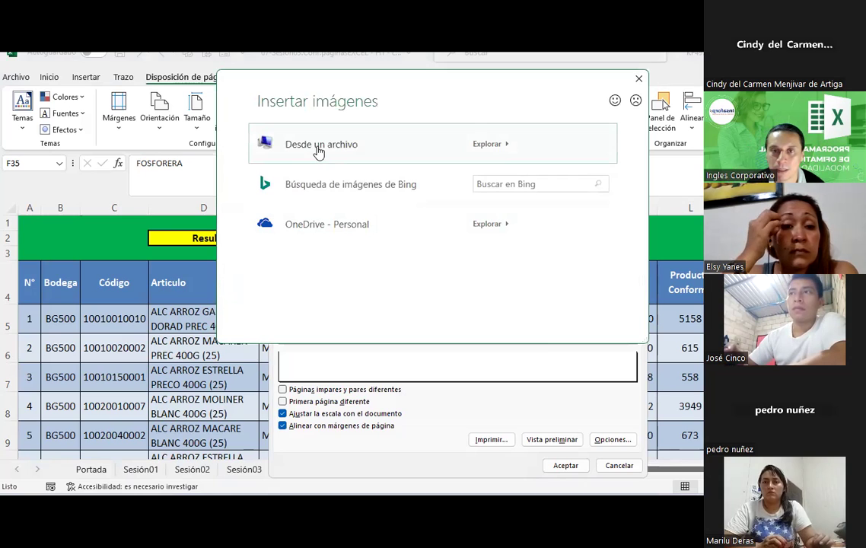
pyautogui.click(352, 150)
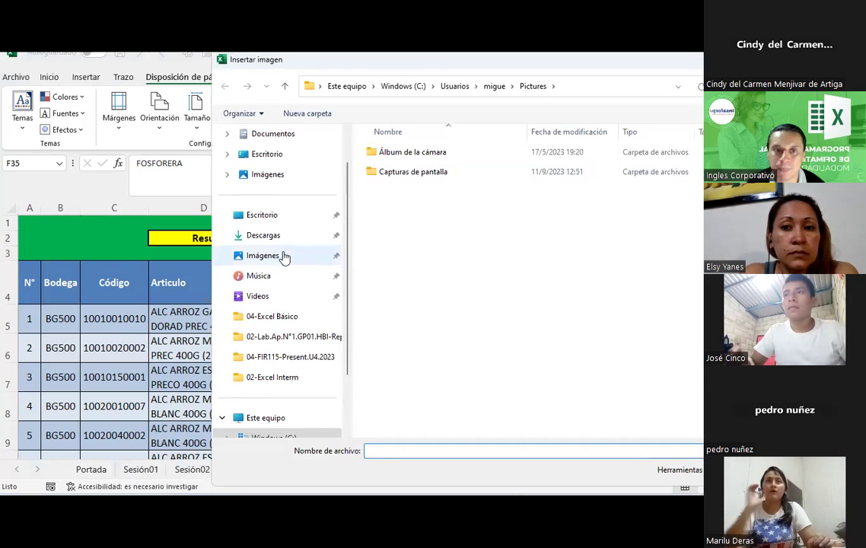
pyautogui.click(262, 235)
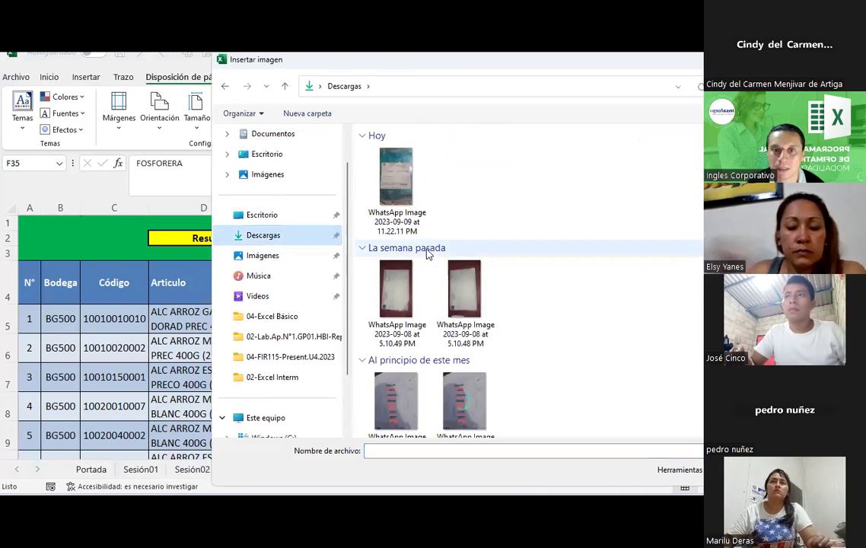
pyautogui.scroll(-5, 477, 237)
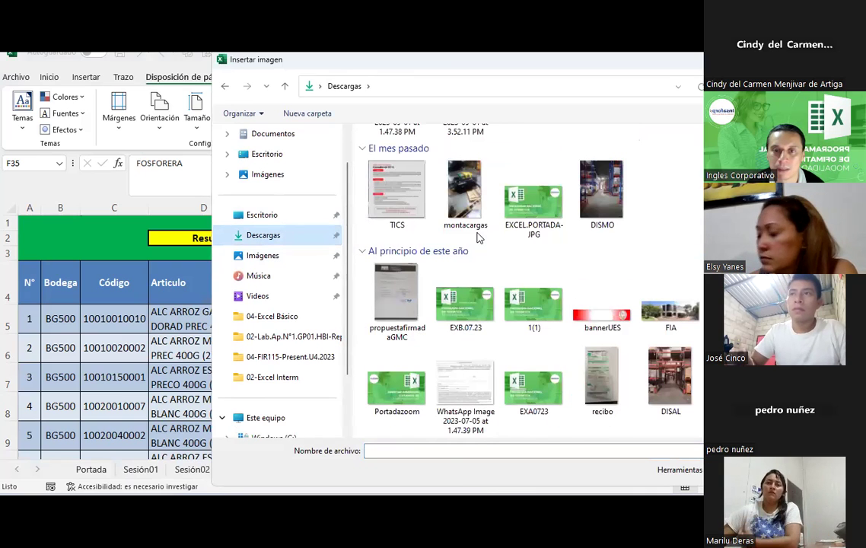
pyautogui.click(261, 259)
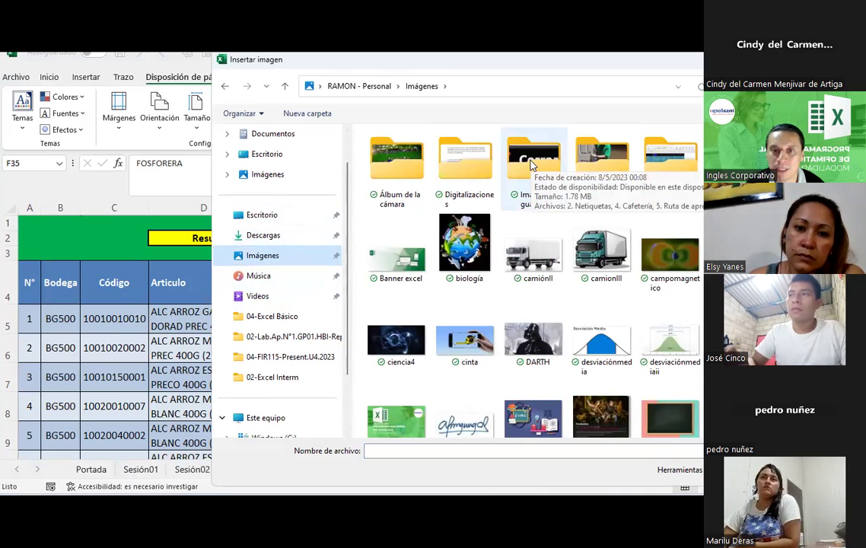
pyautogui.doubleClick(546, 263)
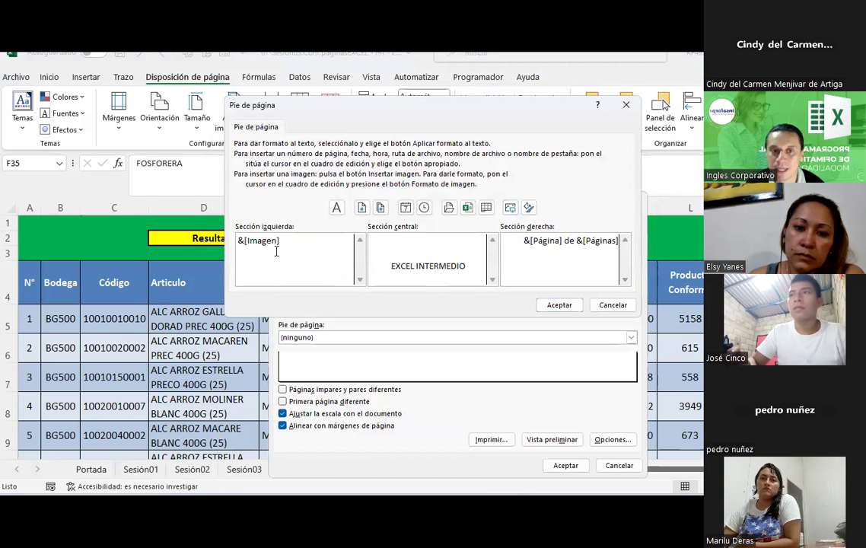
pyautogui.click(557, 306)
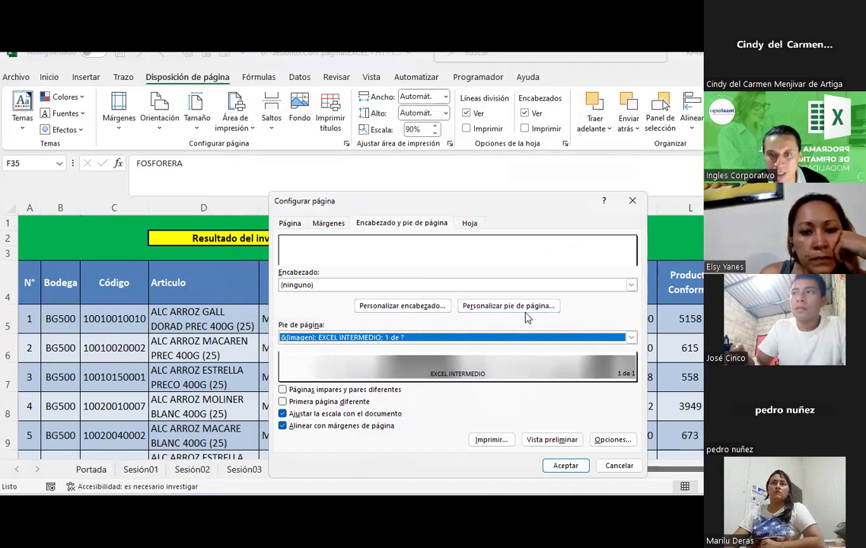
# Step: Make a custom header with EXCEL BÁSICO centred and page number of total pages on the right
pyautogui.click(442, 309)
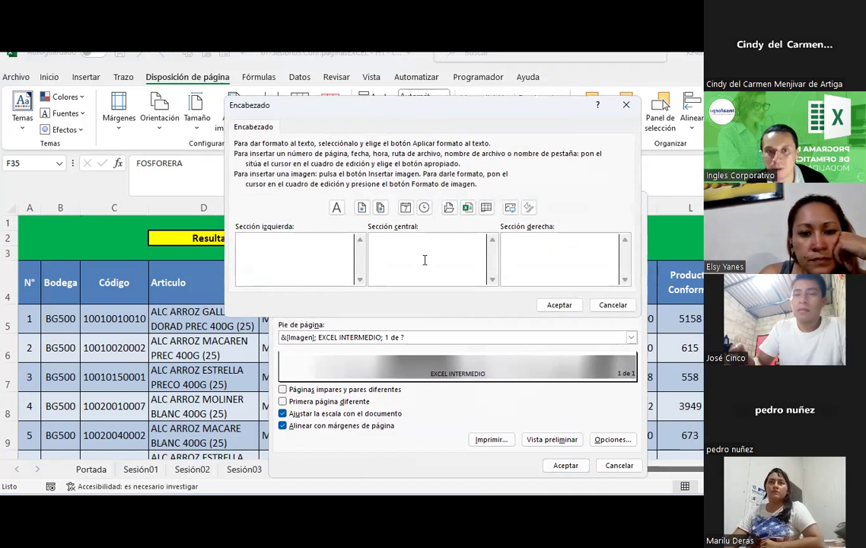
pyautogui.write('ex')
pyautogui.press('BackSpace')
pyautogui.press('BackSpace')
pyautogui.write('EXCEL BÁSICO')
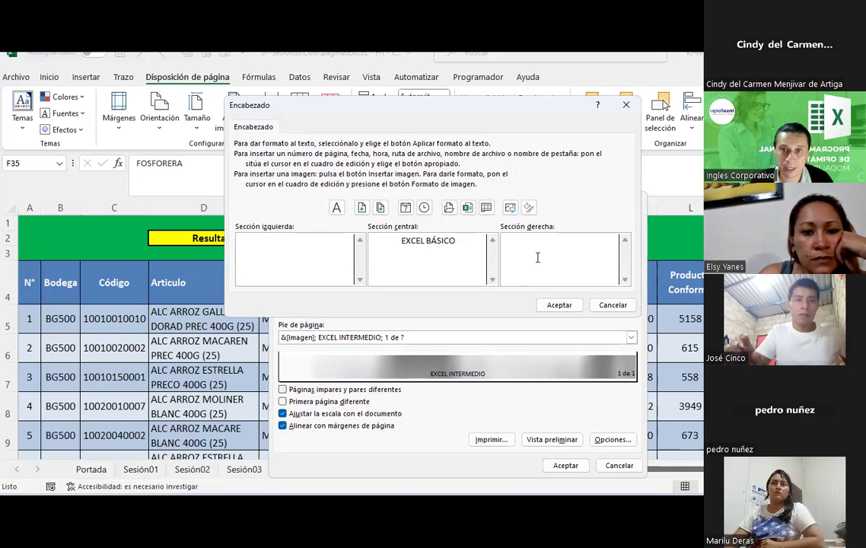
pyautogui.click(365, 210)
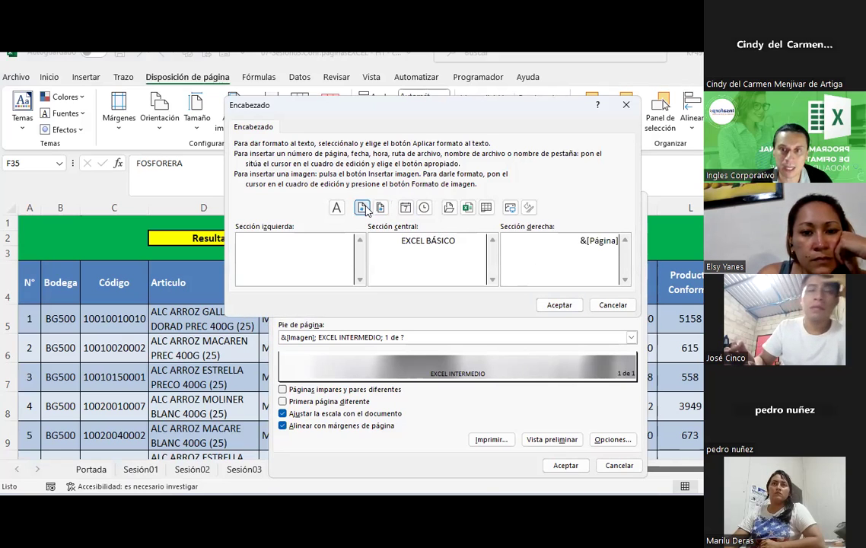
pyautogui.click(380, 208)
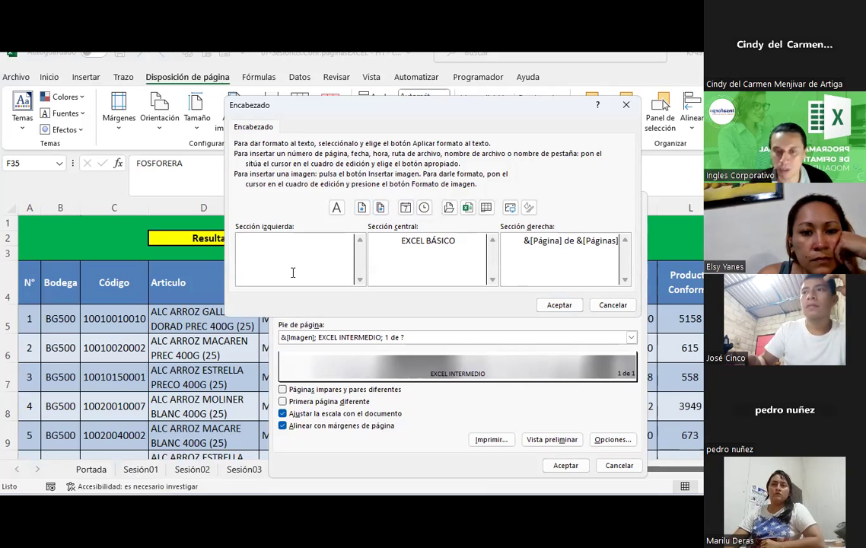
# Step: Place the camionIII truck picture in the header's left section and apply the header
pyautogui.click(510, 207)
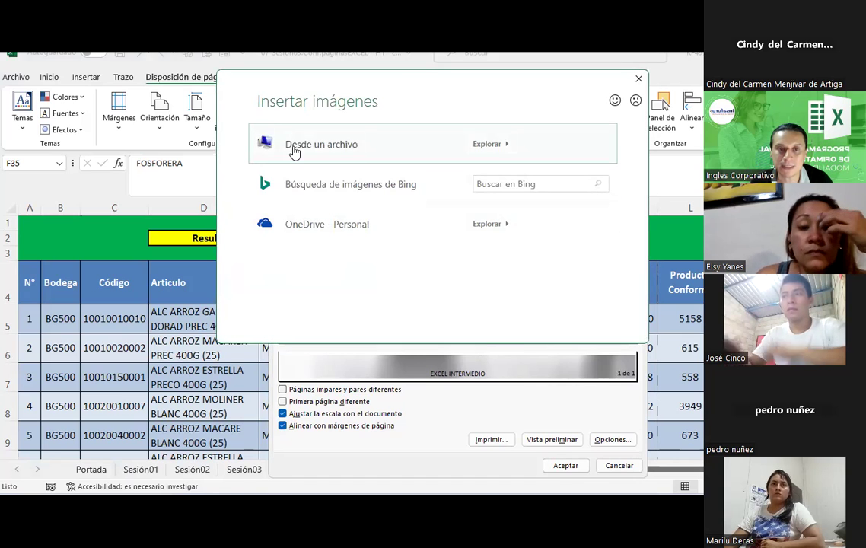
pyautogui.click(294, 149)
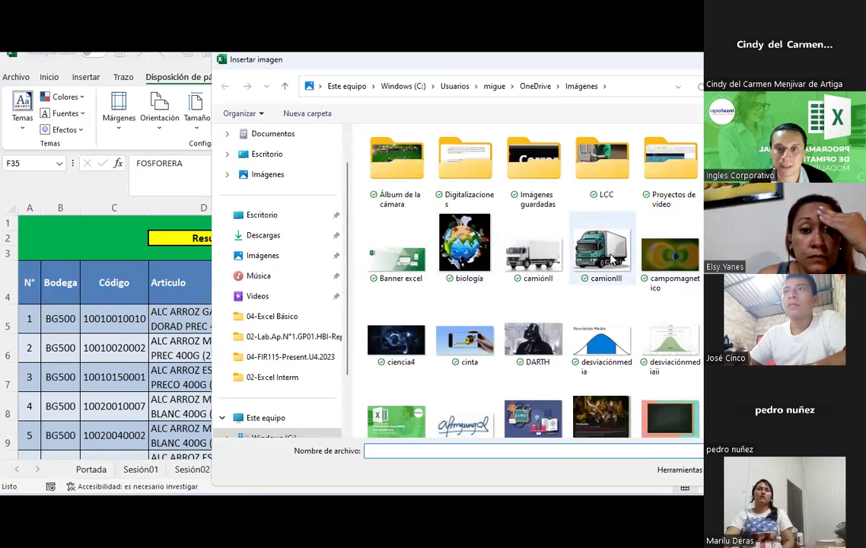
pyautogui.doubleClick(611, 258)
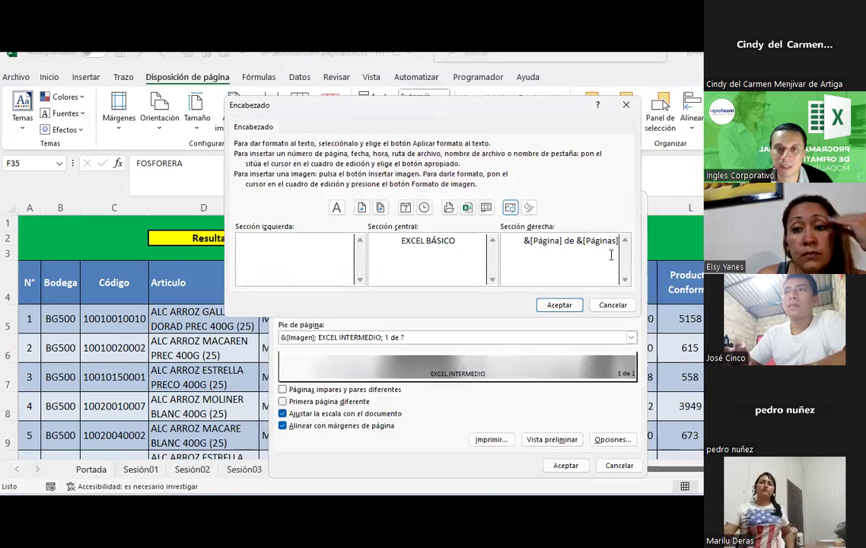
pyautogui.click(559, 305)
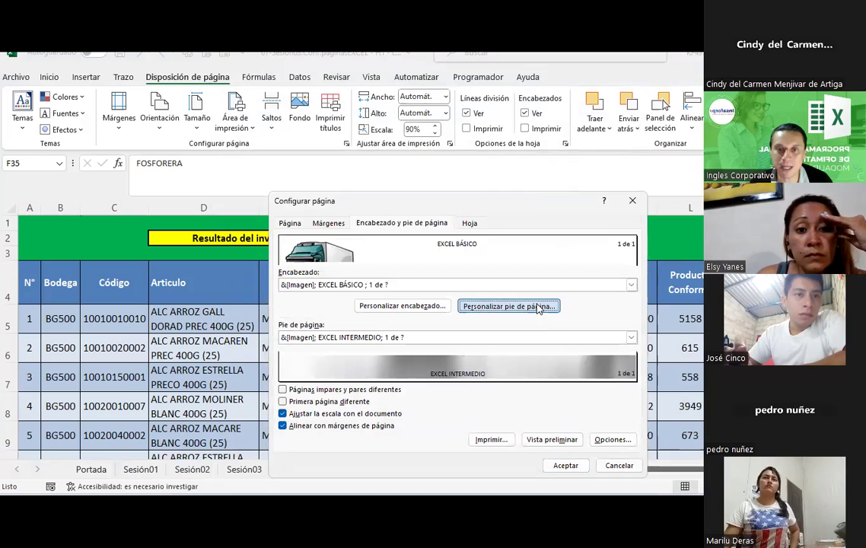
# Step: Replace the footer picture and EXCEL INTERMEDIO with centred 'Ejercicio de configuración de página'
pyautogui.click(491, 272)
pyautogui.press('Delete')
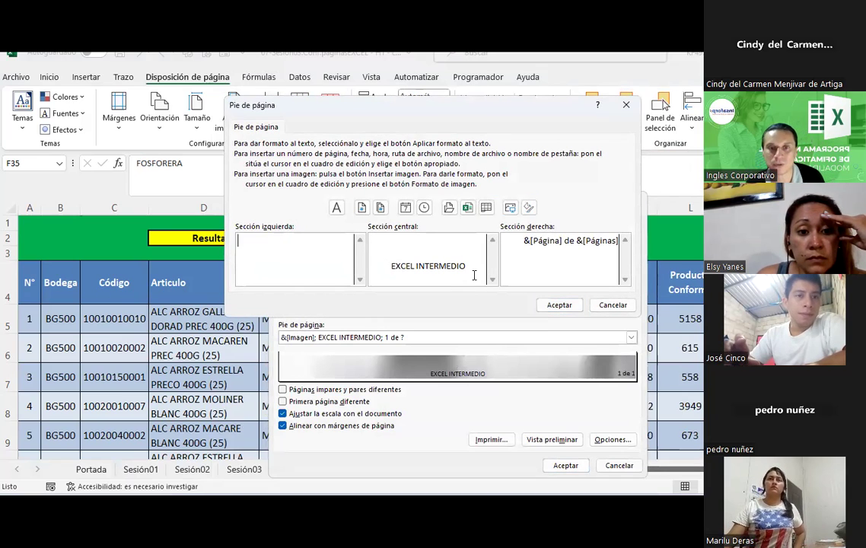
pyautogui.moveTo(468, 265); pyautogui.dragTo(389, 266)
pyautogui.press('Delete')
pyautogui.write('Ejercicio de co')
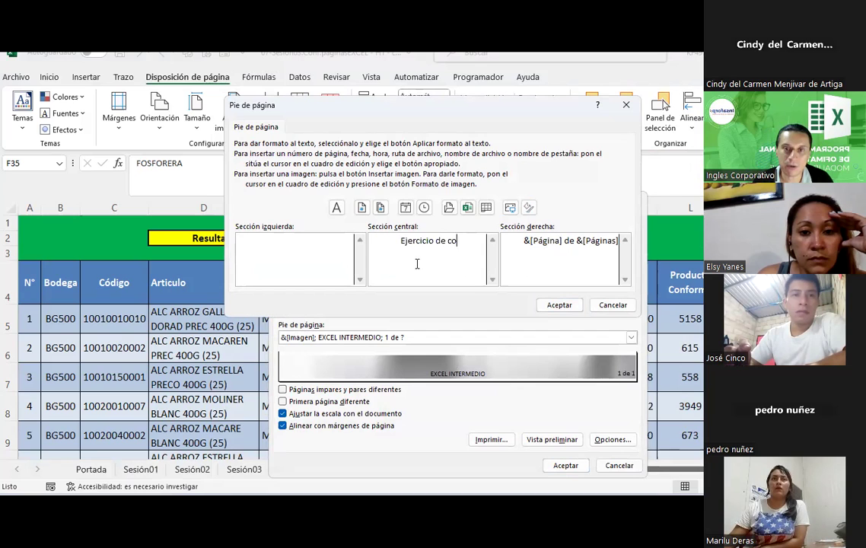
pyautogui.write('ngigura')
pyautogui.press('BackSpace')
pyautogui.press('BackSpace')
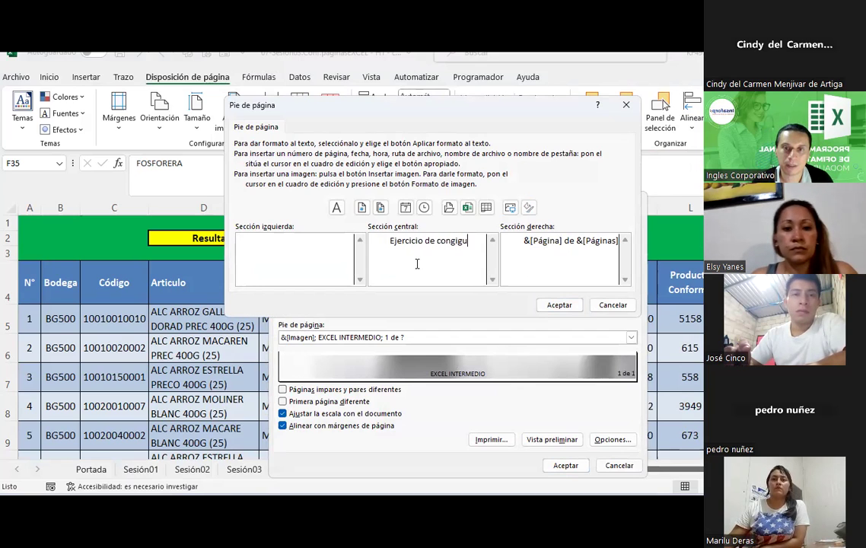
pyautogui.press('BackSpace')
pyautogui.press('BackSpace')
pyautogui.press('BackSpace')
pyautogui.press('BackSpace')
pyautogui.write('figuración de página')
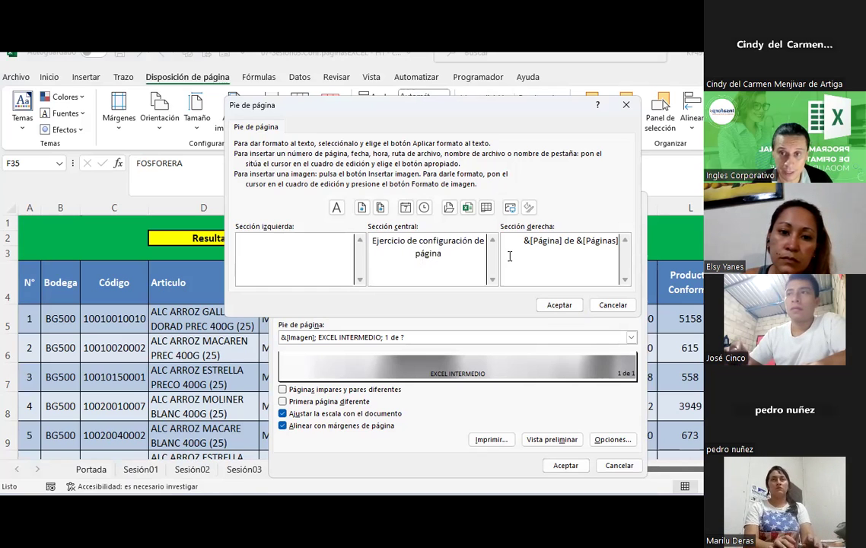
pyautogui.click(561, 305)
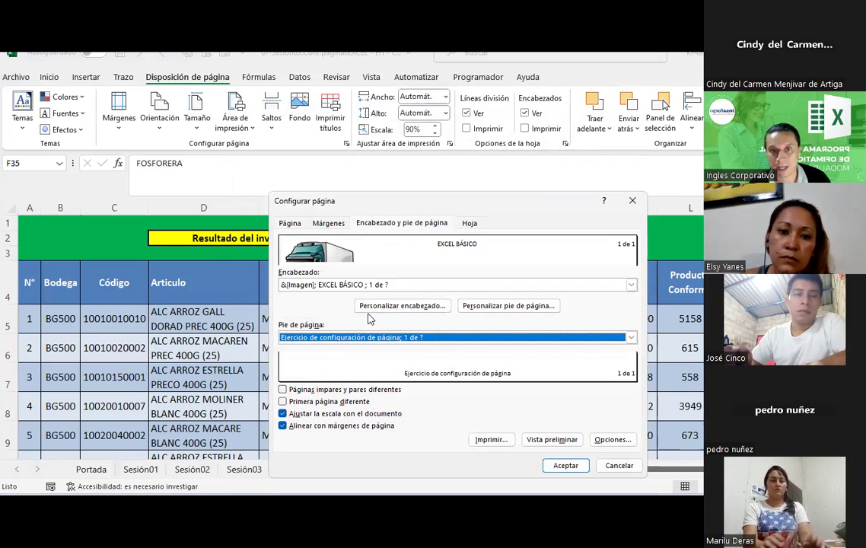
# Step: Apply the page setup, review headers and footers in Diseño de página view, then preview printing with Ctrl+P
pyautogui.click(566, 466)
pyautogui.click(514, 316)
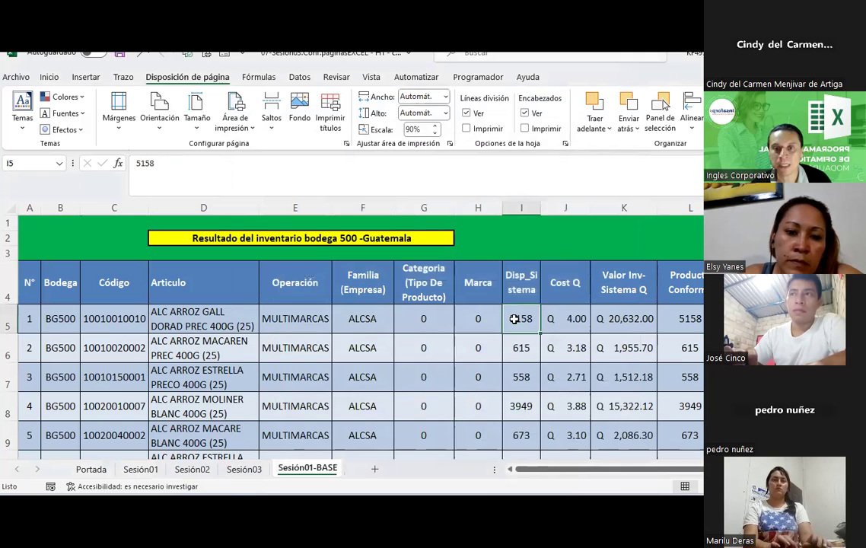
pyautogui.click(699, 477)
pyautogui.scroll(1, 284, 304)
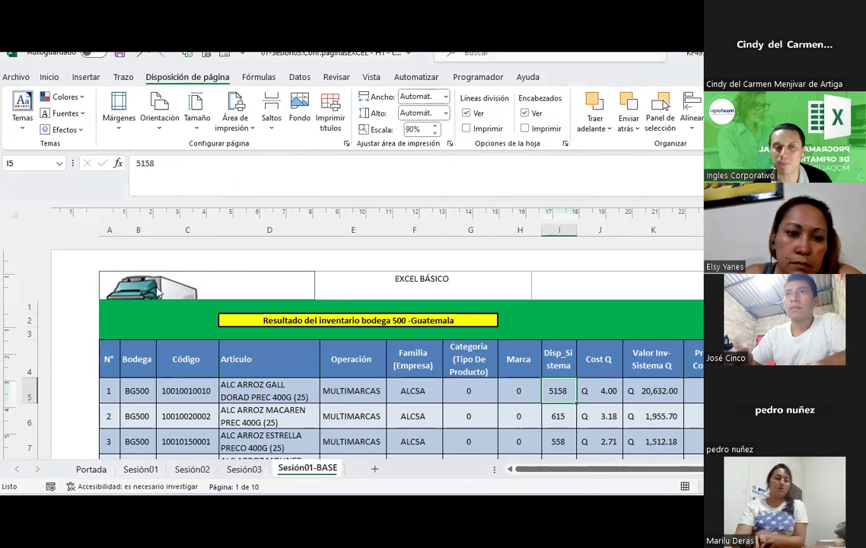
pyautogui.scroll(-1, 158, 293)
pyautogui.scroll(-2, 158, 293)
pyautogui.scroll(-3, 158, 295)
pyautogui.scroll(-1, 158, 293)
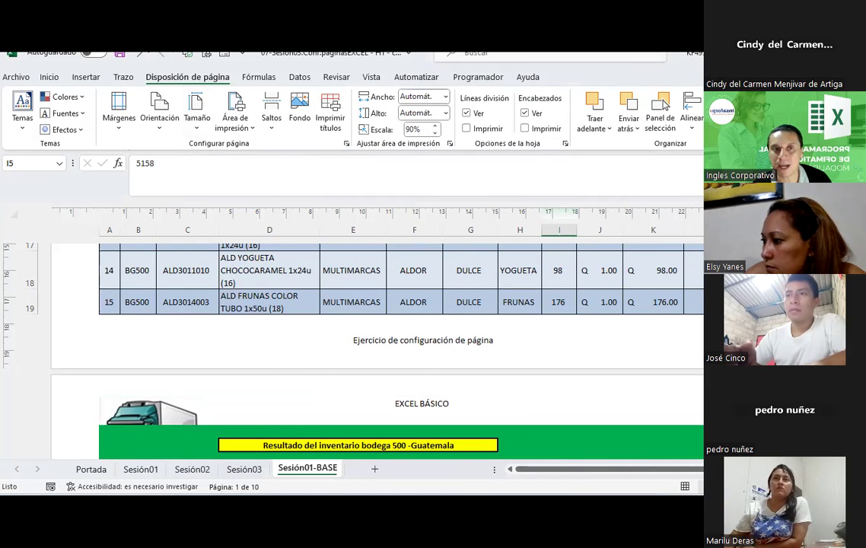
pyautogui.hotkey('ctrl', 'p')
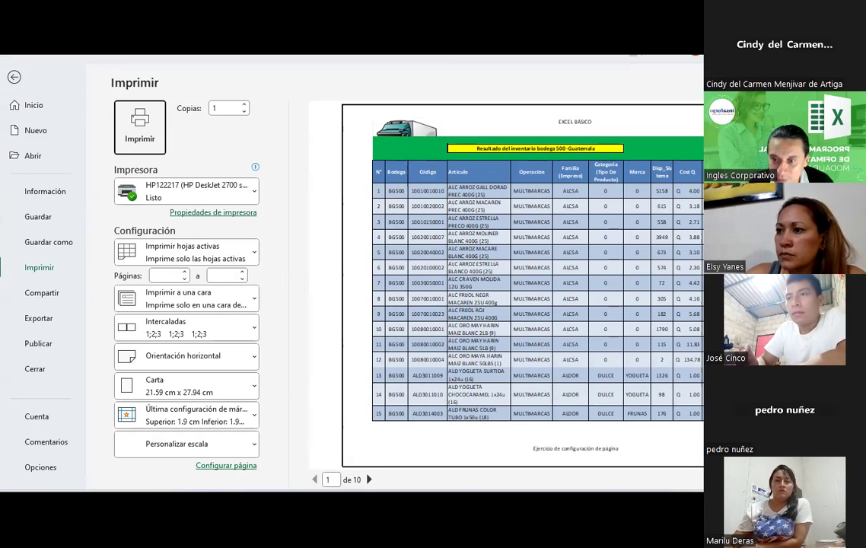
# Step: Show margins and drag the top margin down to 4.01 cm so the truck picture fits
pyautogui.click(696, 480)
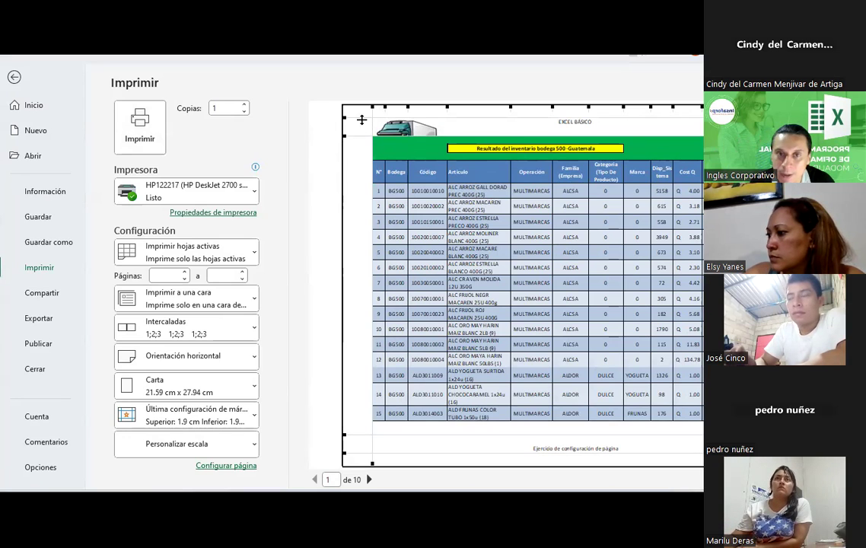
pyautogui.click(359, 135)
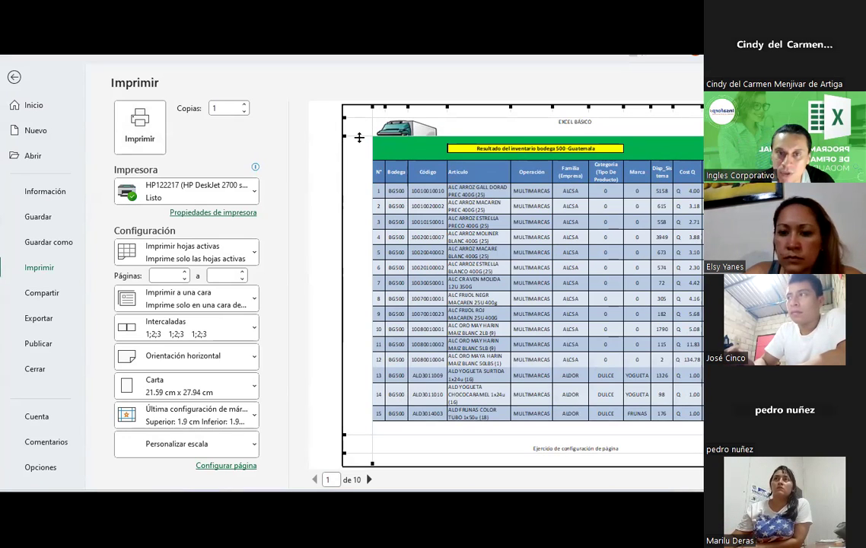
pyautogui.moveTo(360, 135); pyautogui.dragTo(355, 171)
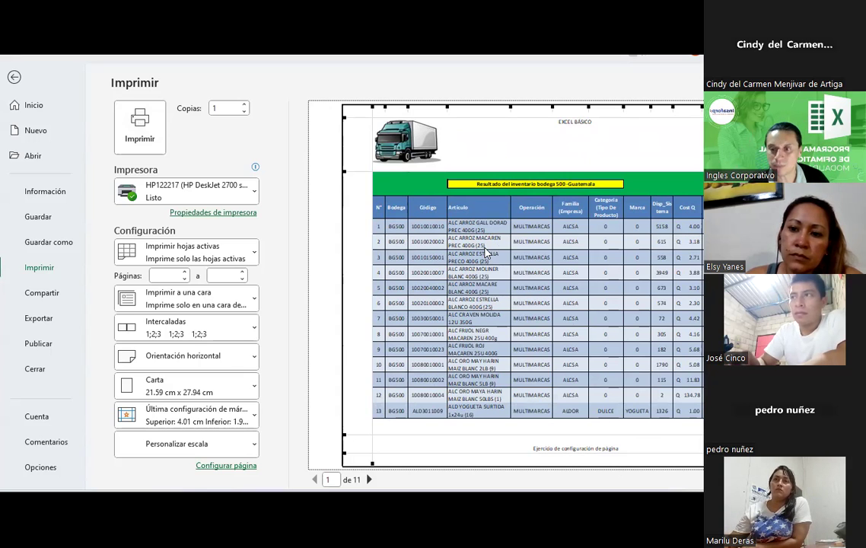
# Step: Scroll through all 11 preview pages to the last one with items 115–126
pyautogui.scroll(-1, 486, 254)
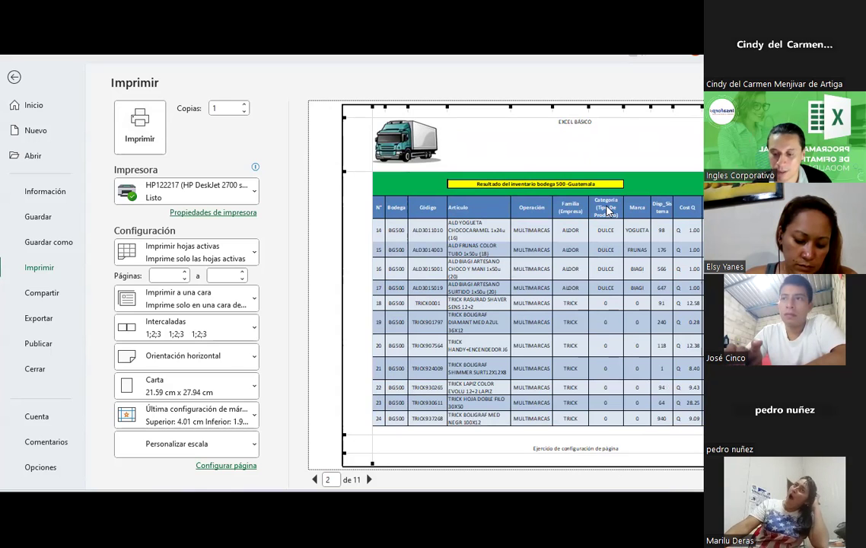
pyautogui.scroll(-1, 607, 212)
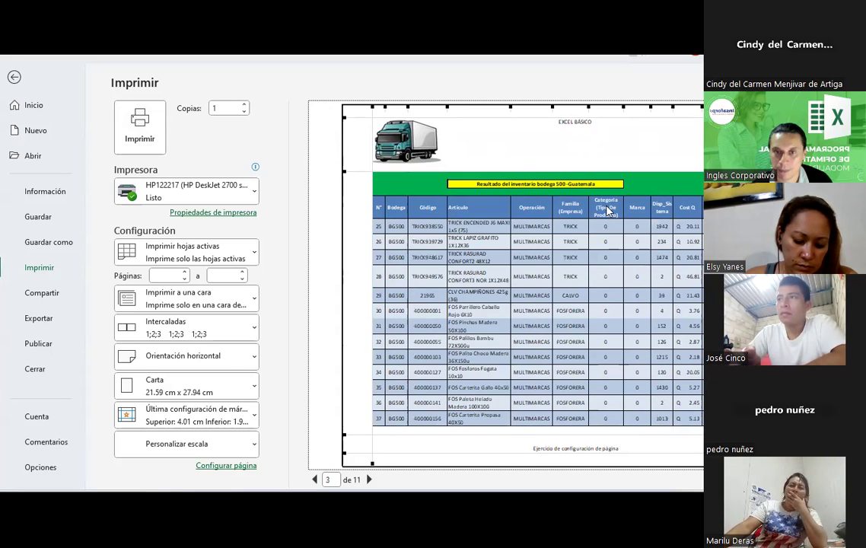
pyautogui.scroll(-1, 608, 211)
pyautogui.scroll(-1, 607, 212)
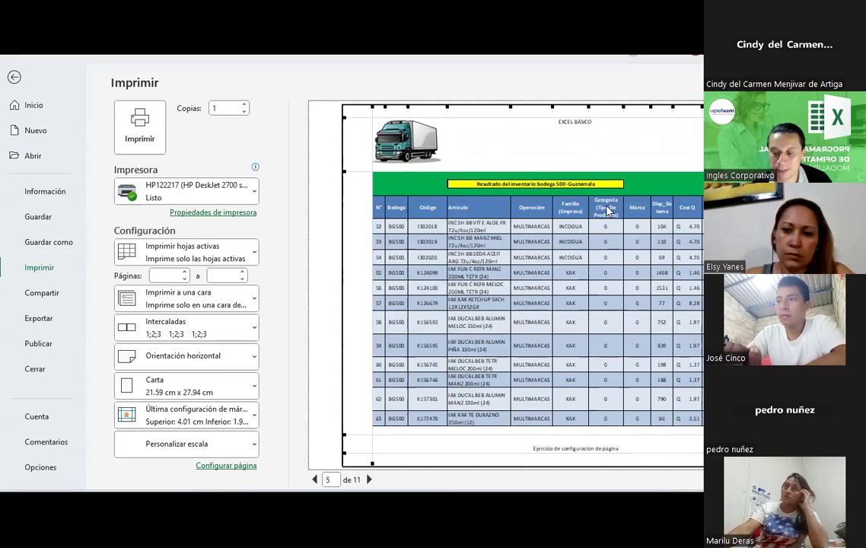
pyautogui.scroll(-1, 608, 212)
pyautogui.scroll(-1, 607, 211)
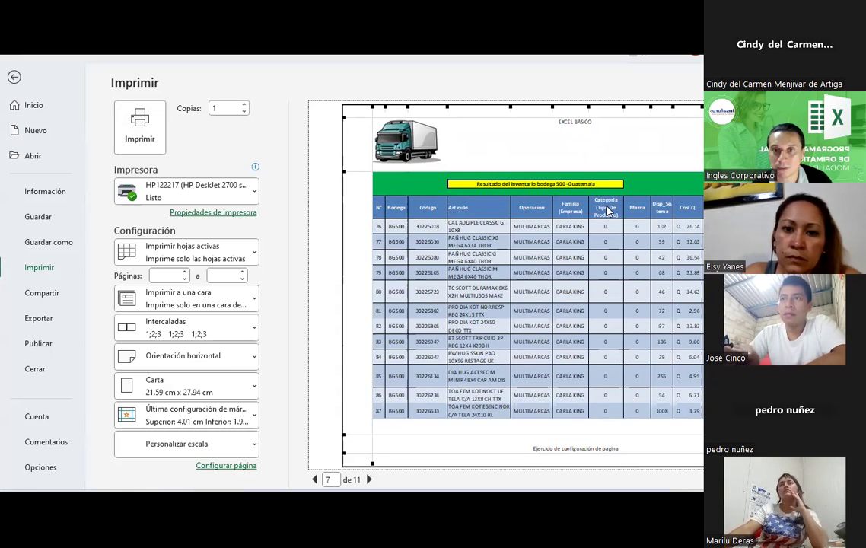
pyautogui.scroll(-1, 608, 211)
pyautogui.scroll(-1, 607, 212)
pyautogui.scroll(-1, 607, 212)
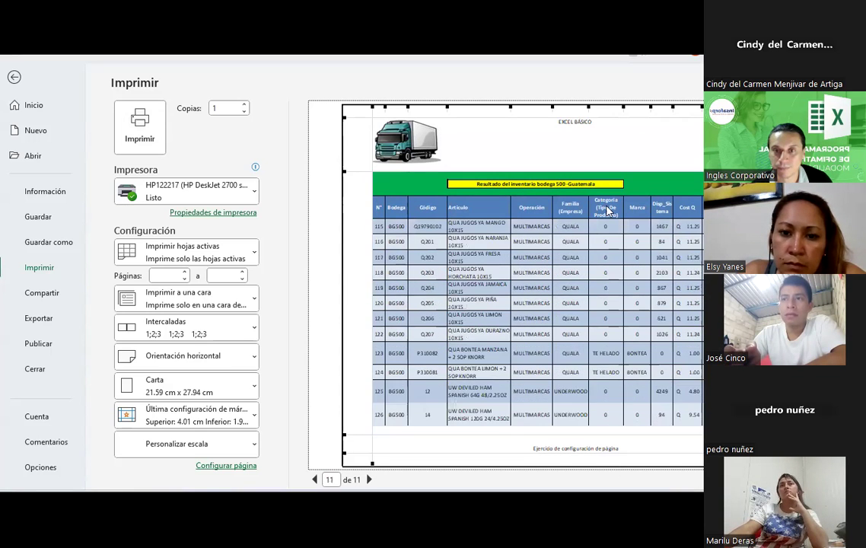